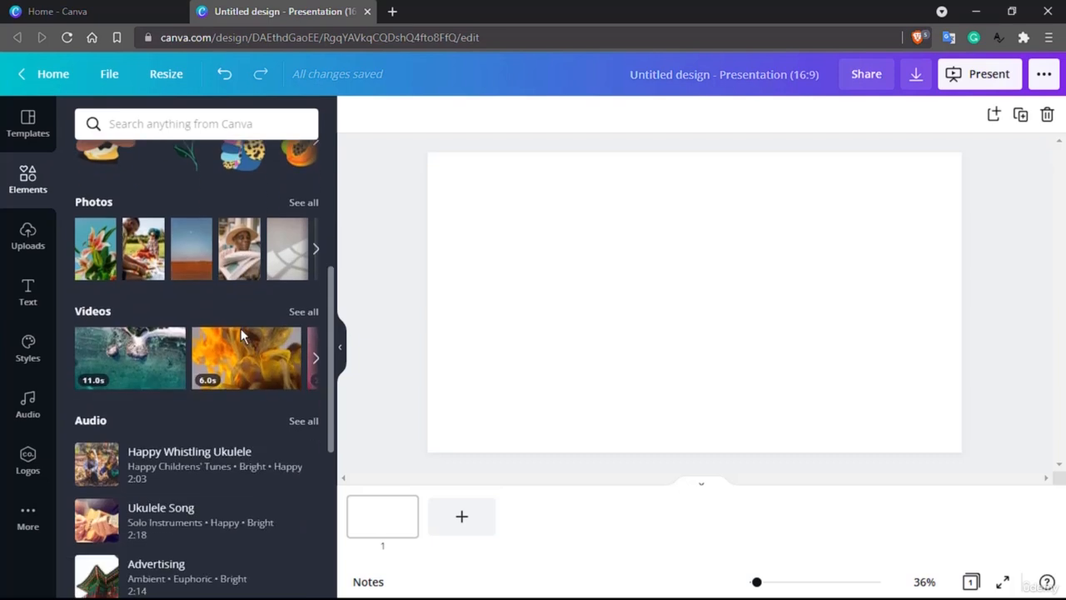
Look through the available element categories, from recently used items, shapes, graphics and photos down to charts, frames and grids.
{"action": "scroll", "coordinate": [242, 335], "scroll_direction": "down", "scroll_amount": 4}
{"action": "scroll", "coordinate": [243, 335], "scroll_direction": "down", "scroll_amount": 1}
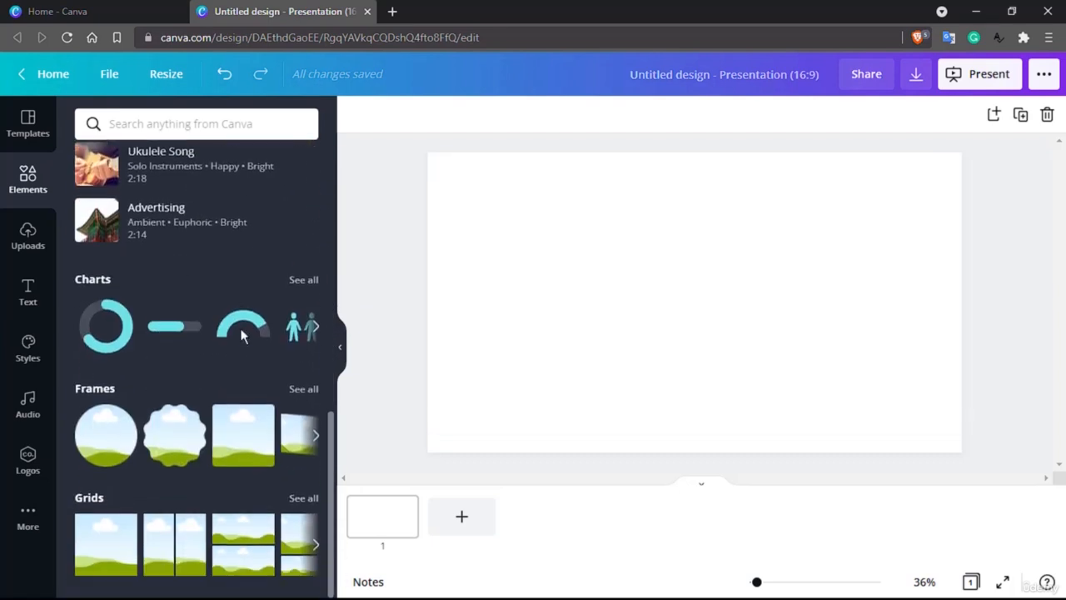
{"action": "scroll", "coordinate": [241, 335], "scroll_direction": "up", "scroll_amount": 15}
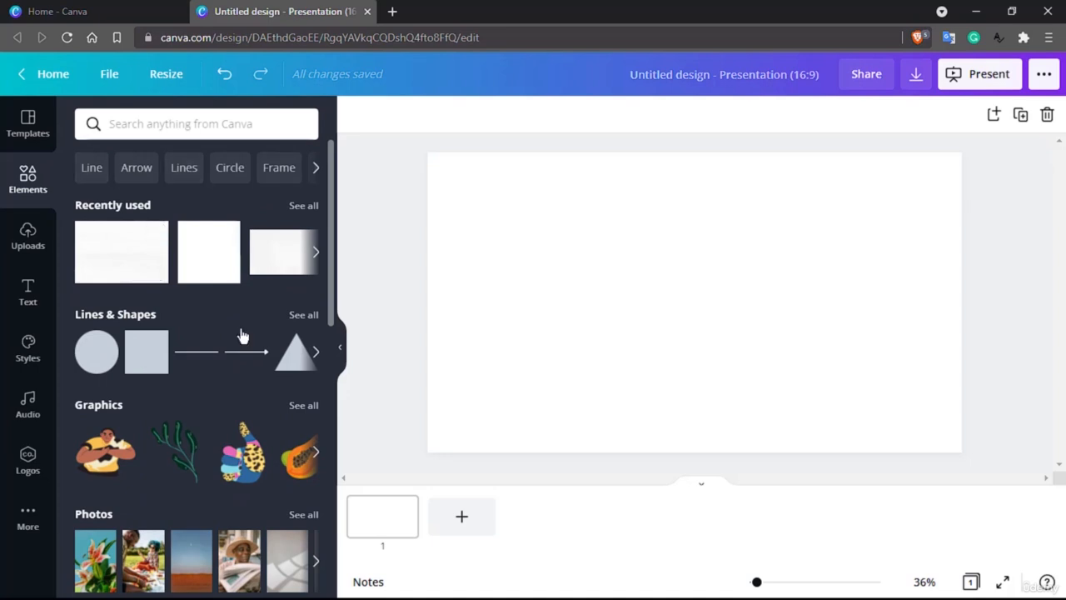
{"action": "scroll", "coordinate": [200, 295], "scroll_direction": "down", "scroll_amount": 3}
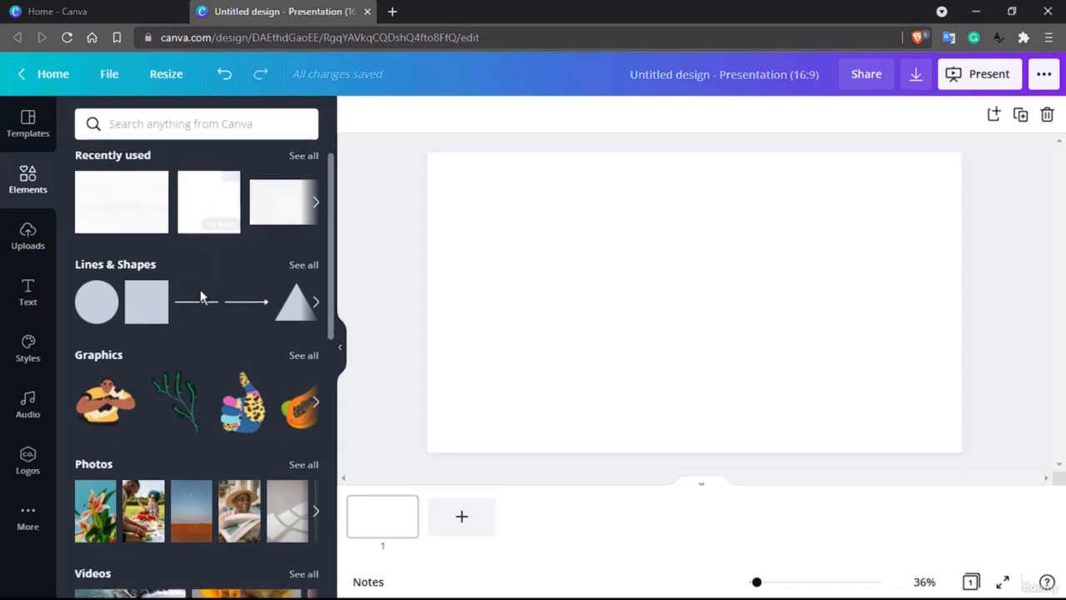
{"action": "scroll", "coordinate": [200, 297], "scroll_direction": "up", "scroll_amount": 2}
{"action": "scroll", "coordinate": [200, 296], "scroll_direction": "up", "scroll_amount": 1}
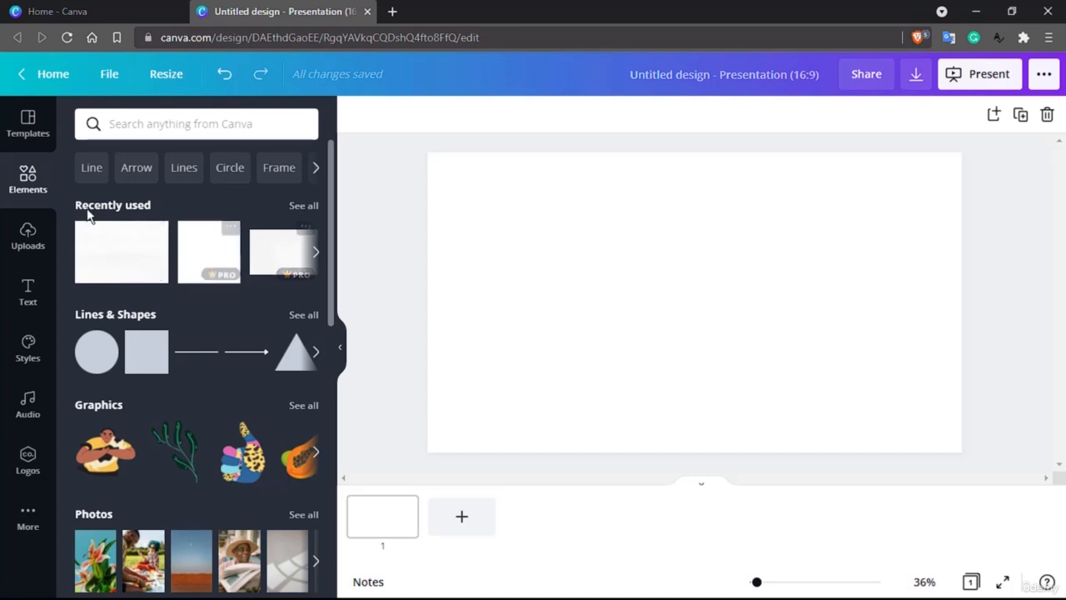
{"action": "scroll", "coordinate": [89, 215], "scroll_direction": "down", "scroll_amount": 1}
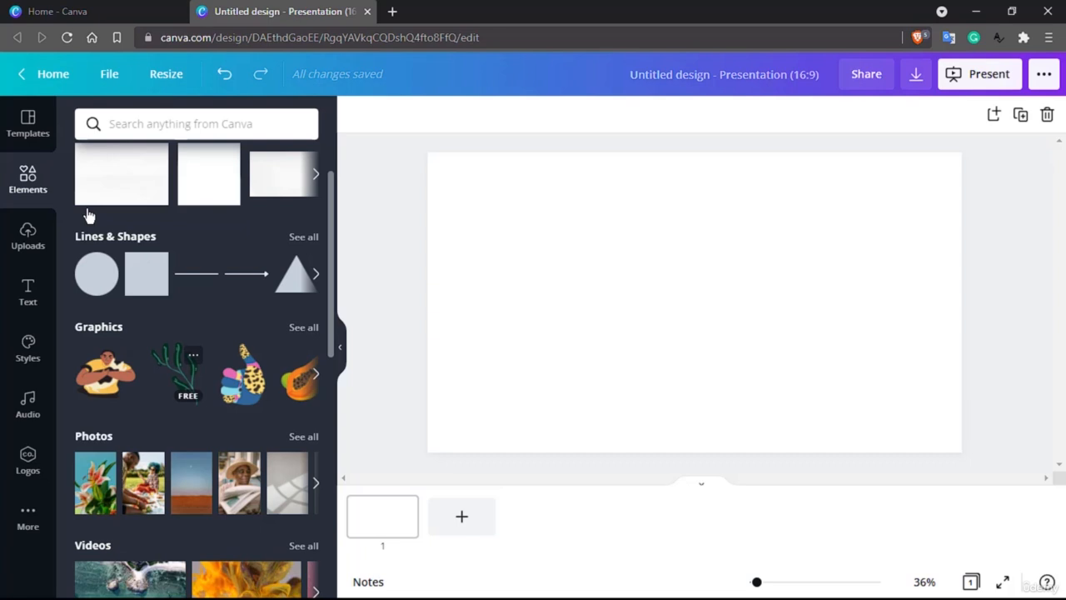
{"action": "scroll", "coordinate": [89, 215], "scroll_direction": "down", "scroll_amount": 1}
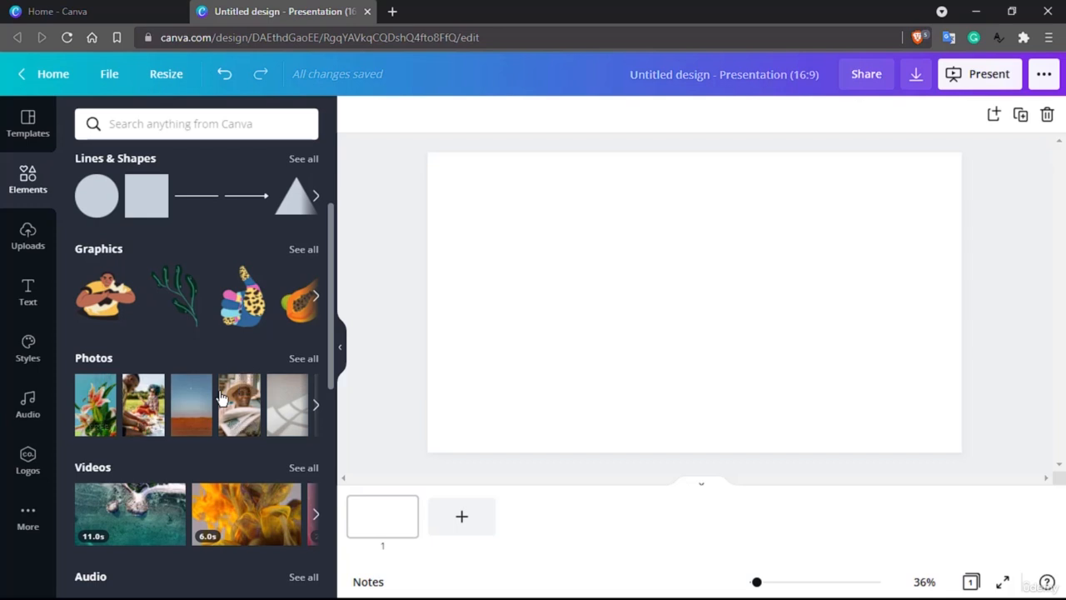
{"action": "scroll", "coordinate": [220, 393], "scroll_direction": "down", "scroll_amount": 2}
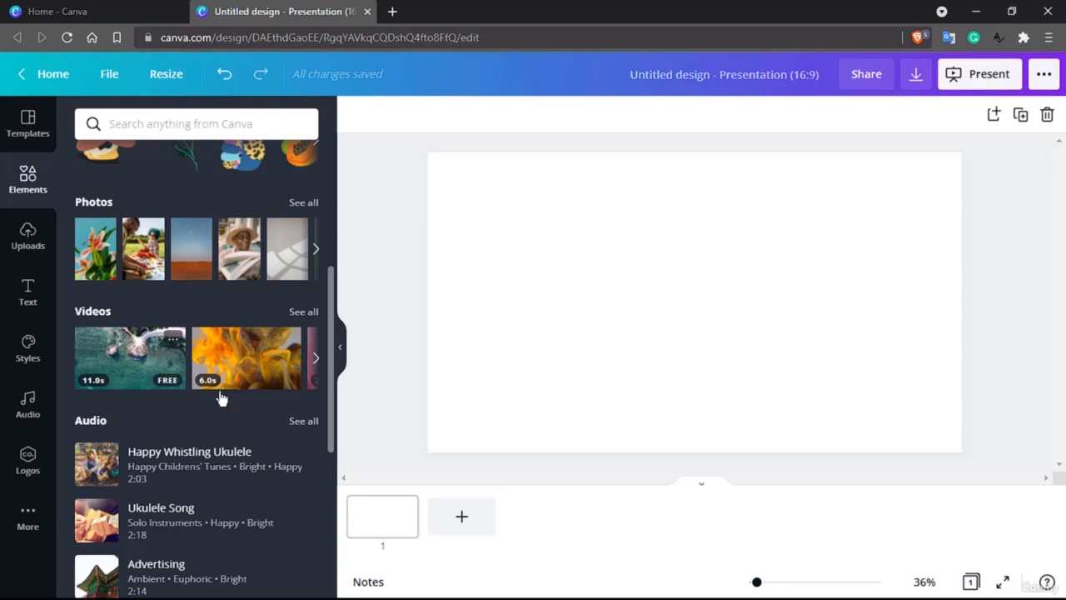
{"action": "scroll", "coordinate": [203, 419], "scroll_direction": "down", "scroll_amount": 2}
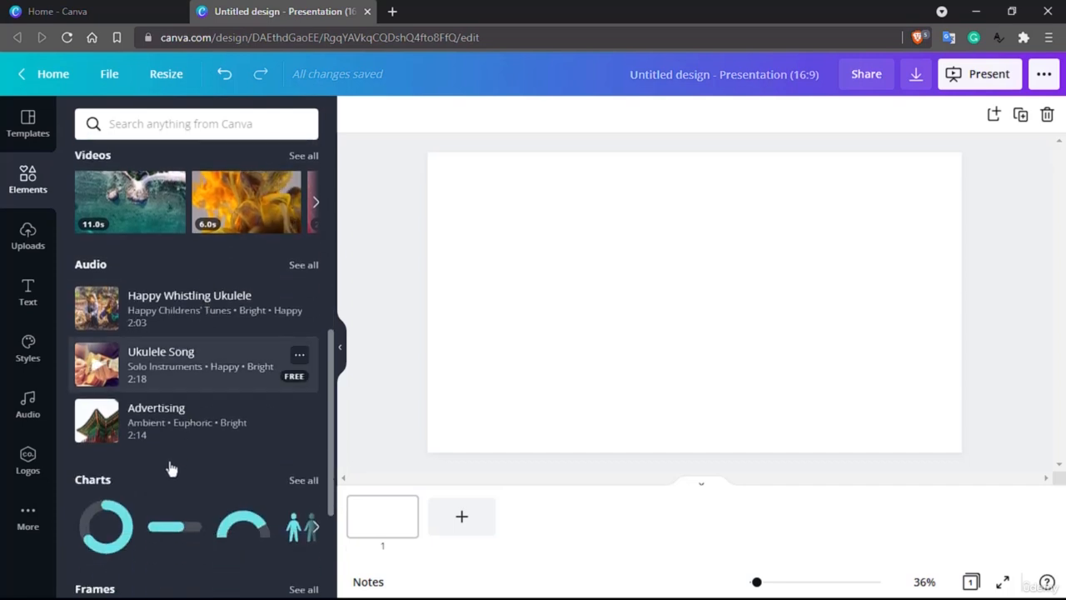
{"action": "scroll", "coordinate": [170, 465], "scroll_direction": "down", "scroll_amount": 3}
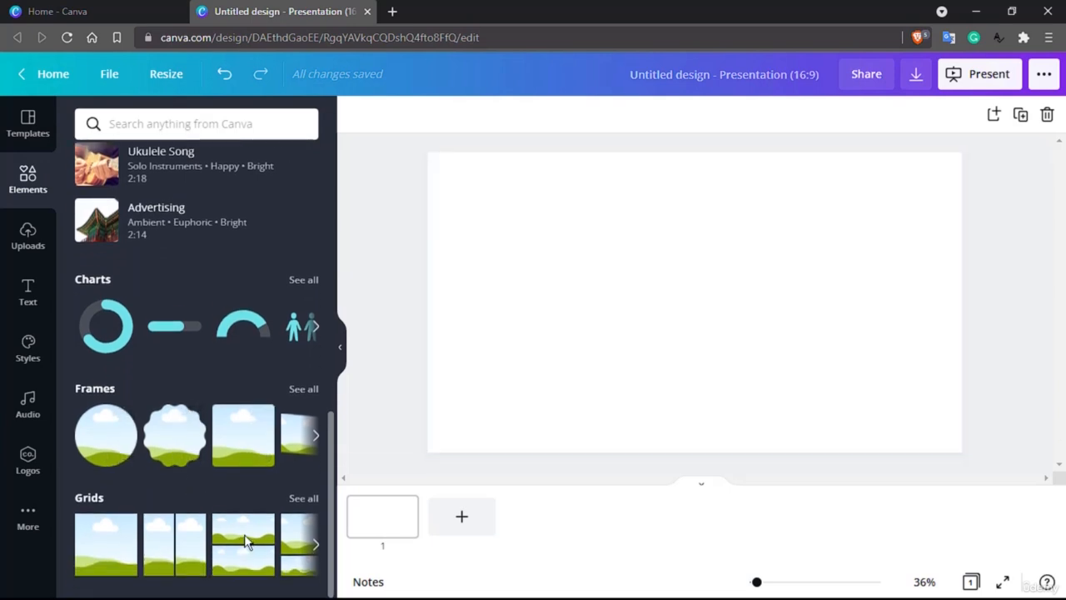
{"action": "scroll", "coordinate": [247, 542], "scroll_direction": "up", "scroll_amount": 5}
{"action": "scroll", "coordinate": [244, 534], "scroll_direction": "up", "scroll_amount": 3}
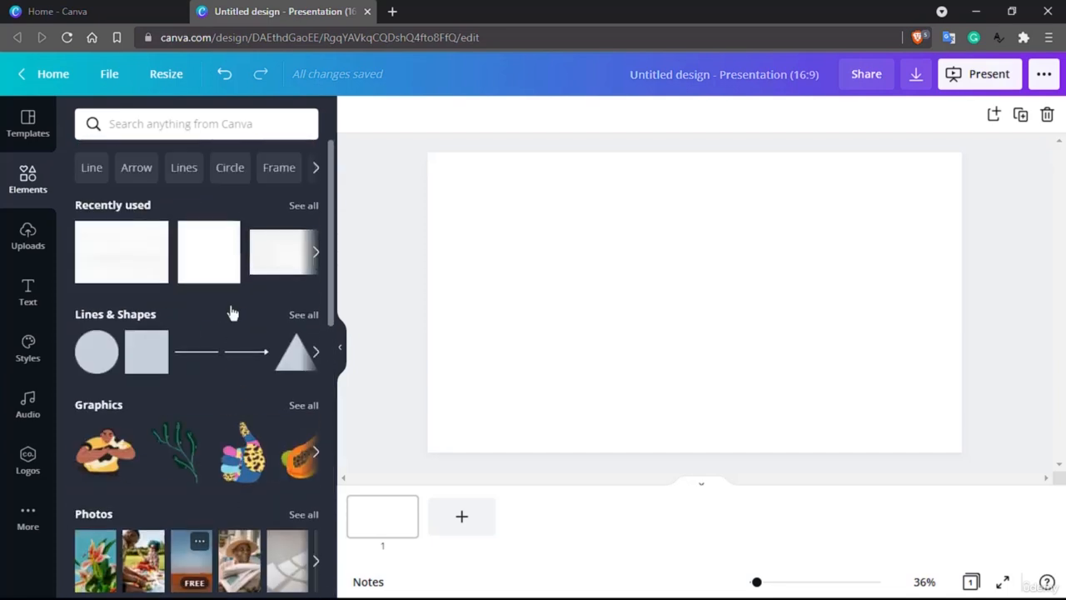
Search the elements library for "html" and look through the mixed results.
{"action": "left_click", "coordinate": [220, 125]}
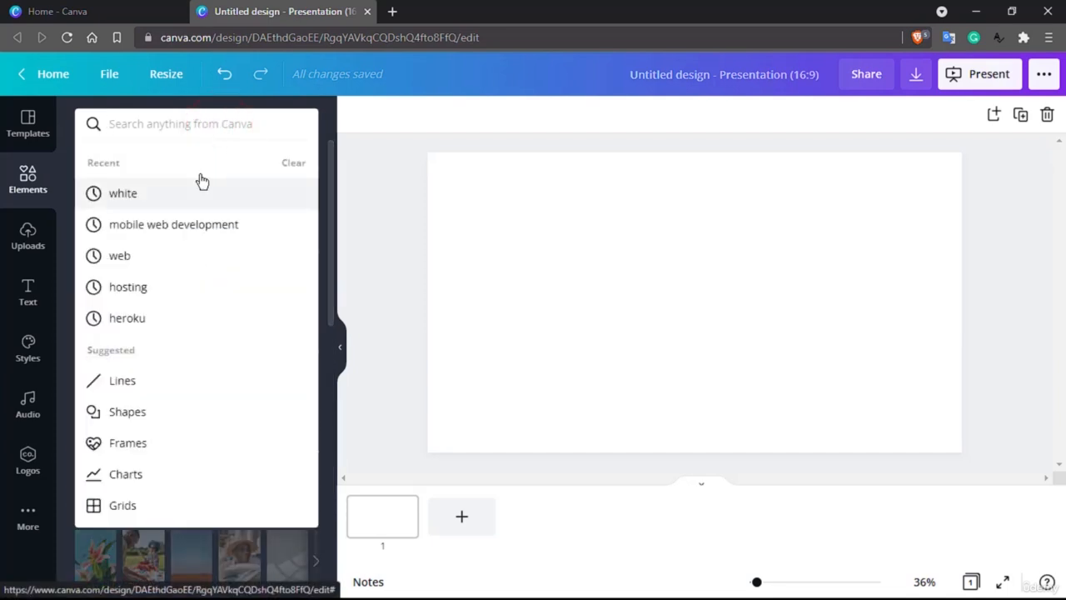
{"action": "type", "text": "html"}
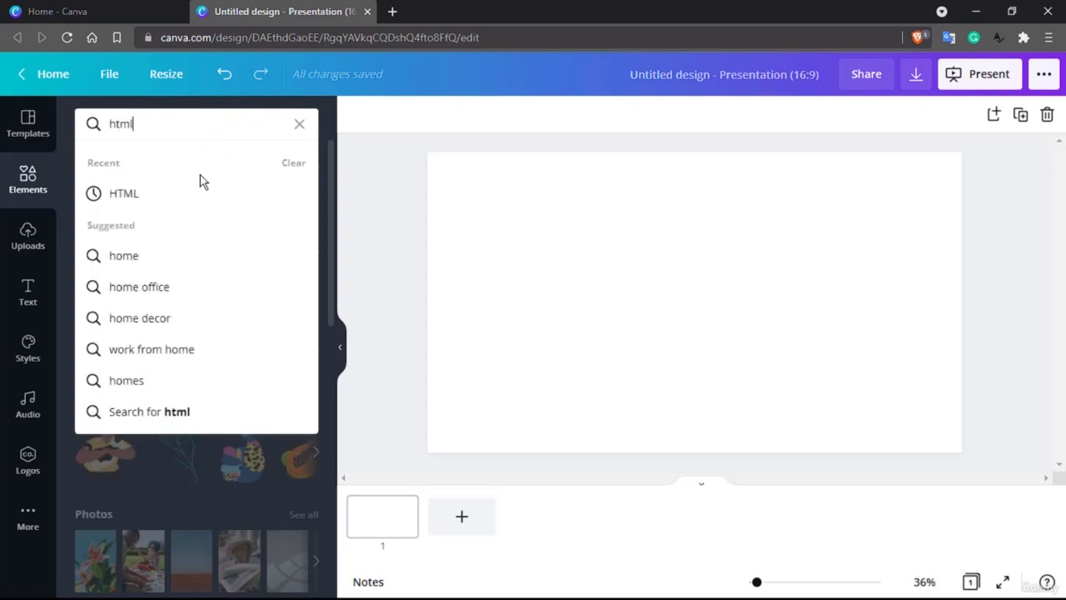
{"action": "key", "text": "Return"}
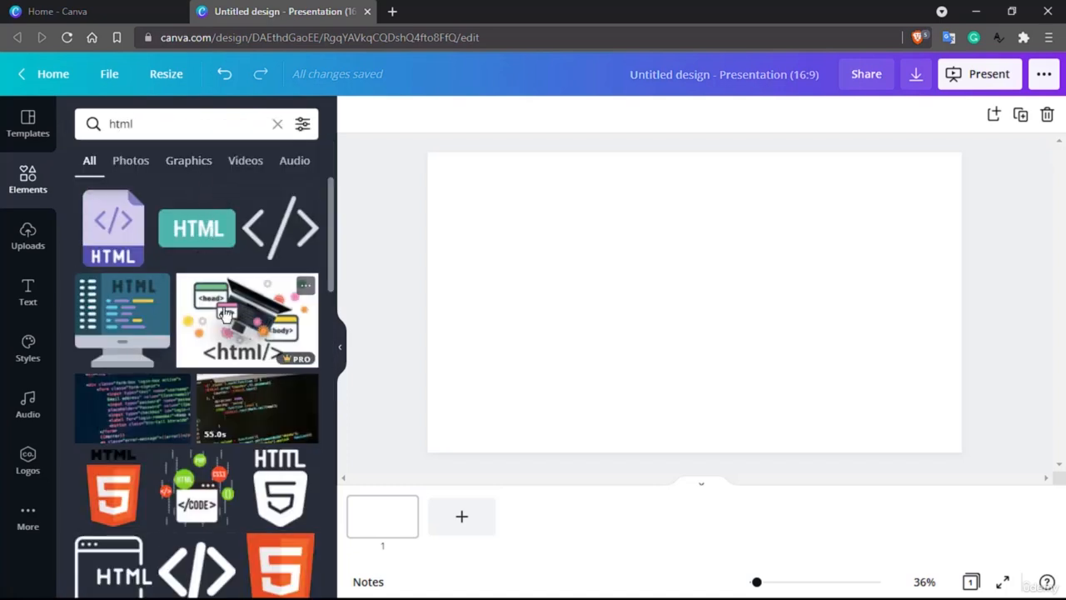
{"action": "scroll", "coordinate": [223, 314], "scroll_direction": "down", "scroll_amount": 1}
{"action": "scroll", "coordinate": [208, 295], "scroll_direction": "down", "scroll_amount": 1}
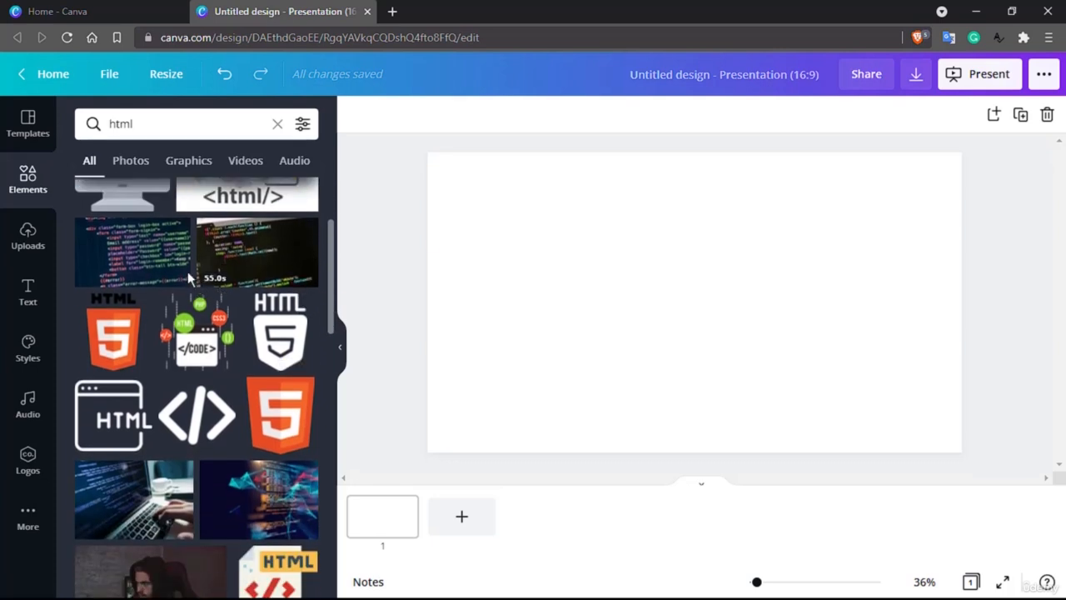
{"action": "scroll", "coordinate": [187, 272], "scroll_direction": "down", "scroll_amount": 3}
{"action": "scroll", "coordinate": [183, 271], "scroll_direction": "up", "scroll_amount": 5}
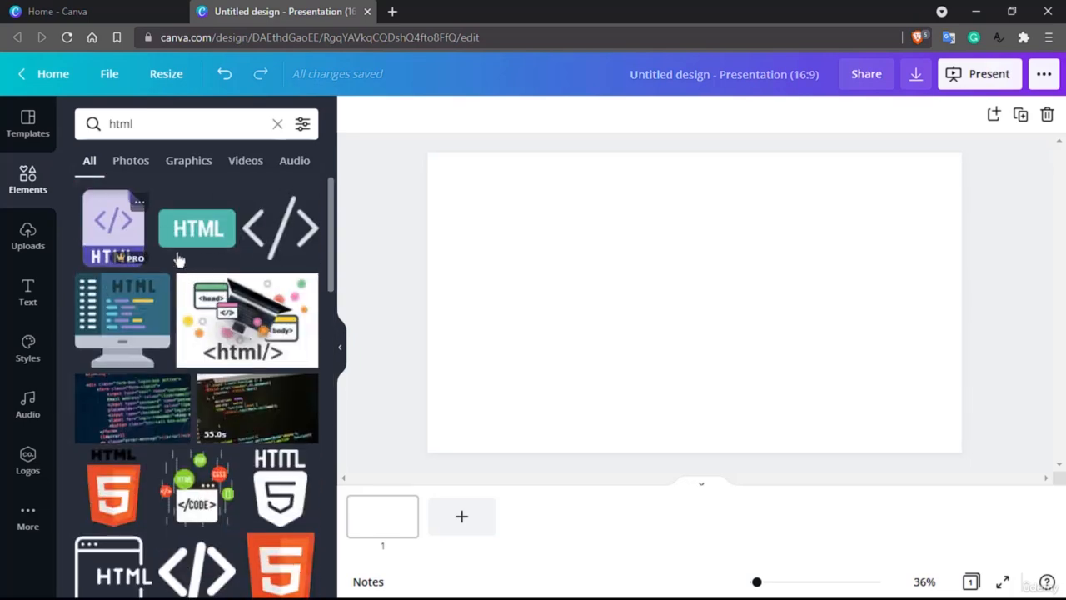
Review the html results by photos, graphics, videos, audio and all types, and clear the search.
{"action": "left_click", "coordinate": [130, 165]}
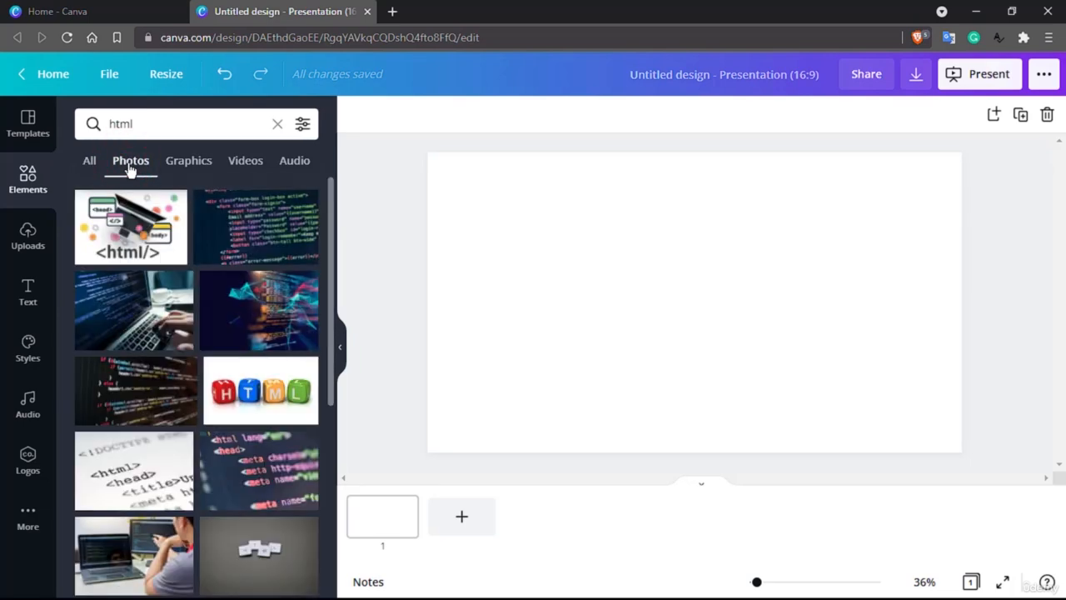
{"action": "left_click", "coordinate": [191, 166]}
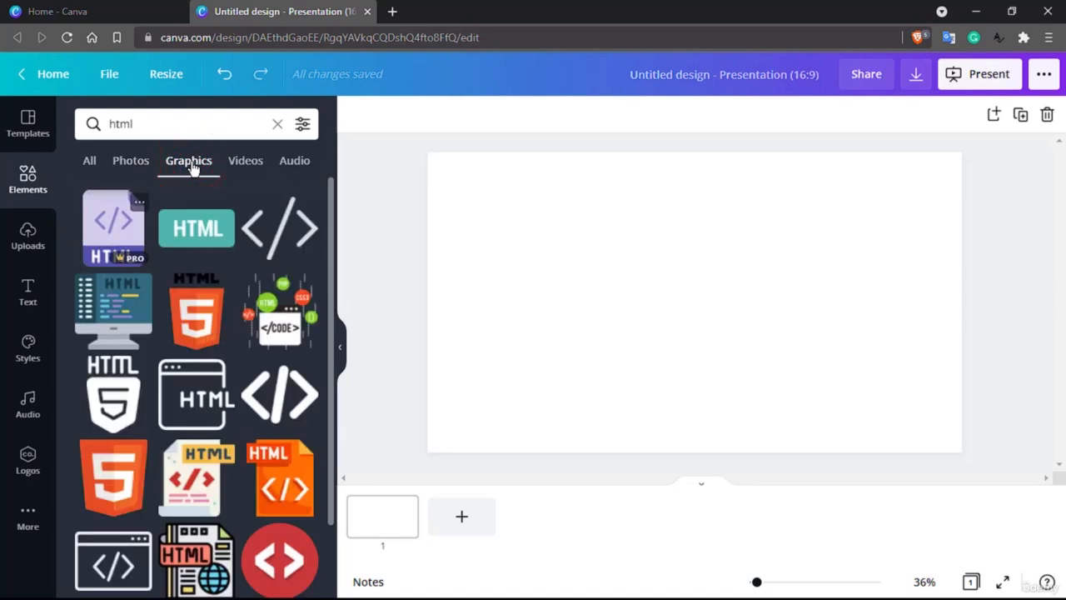
{"action": "left_click", "coordinate": [259, 163]}
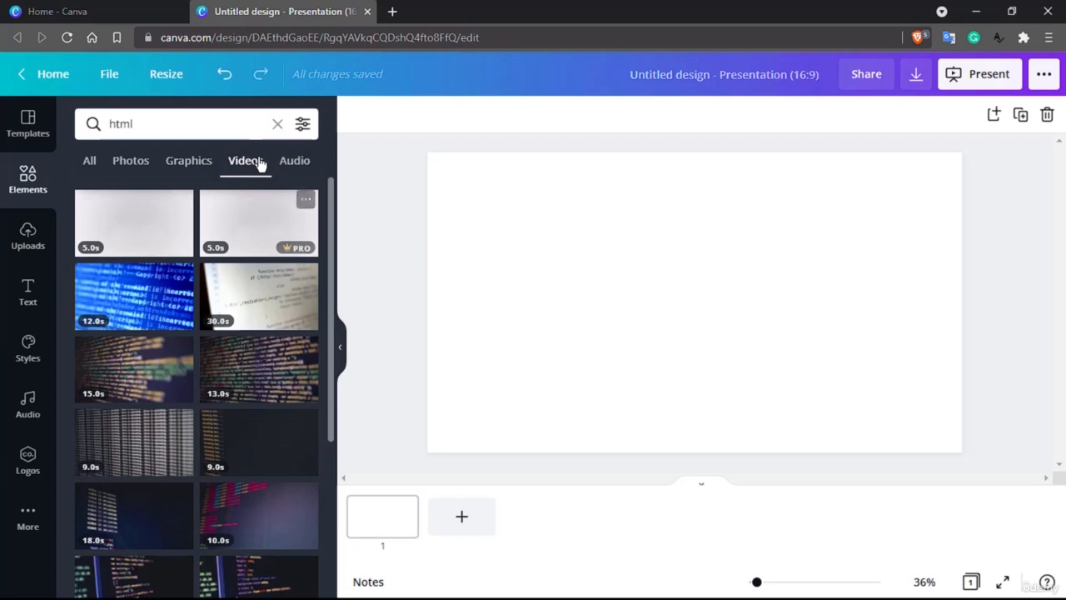
{"action": "left_click", "coordinate": [304, 162]}
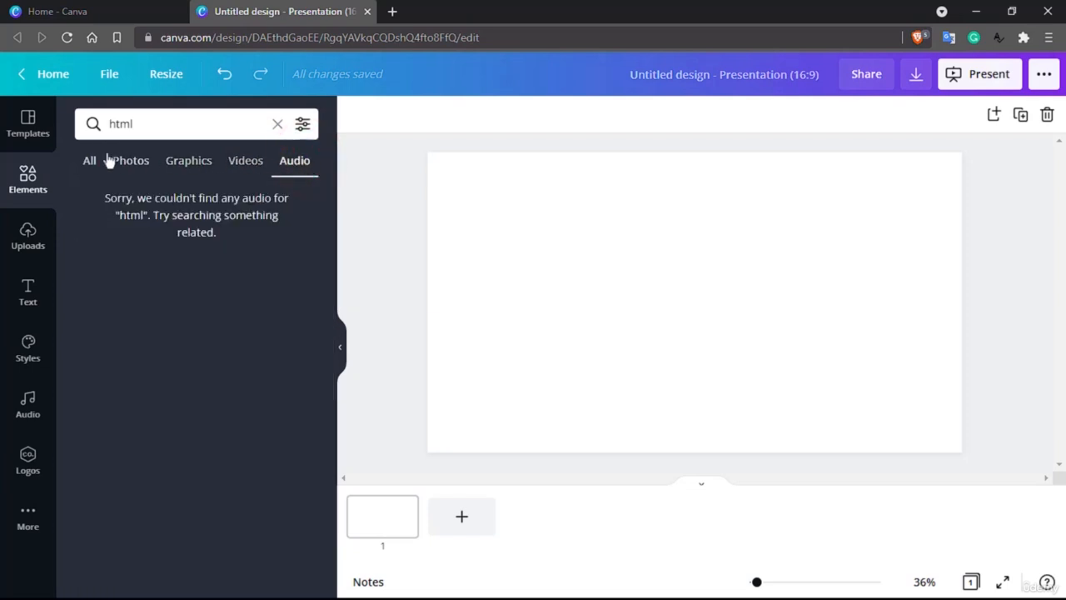
{"action": "left_click", "coordinate": [95, 160]}
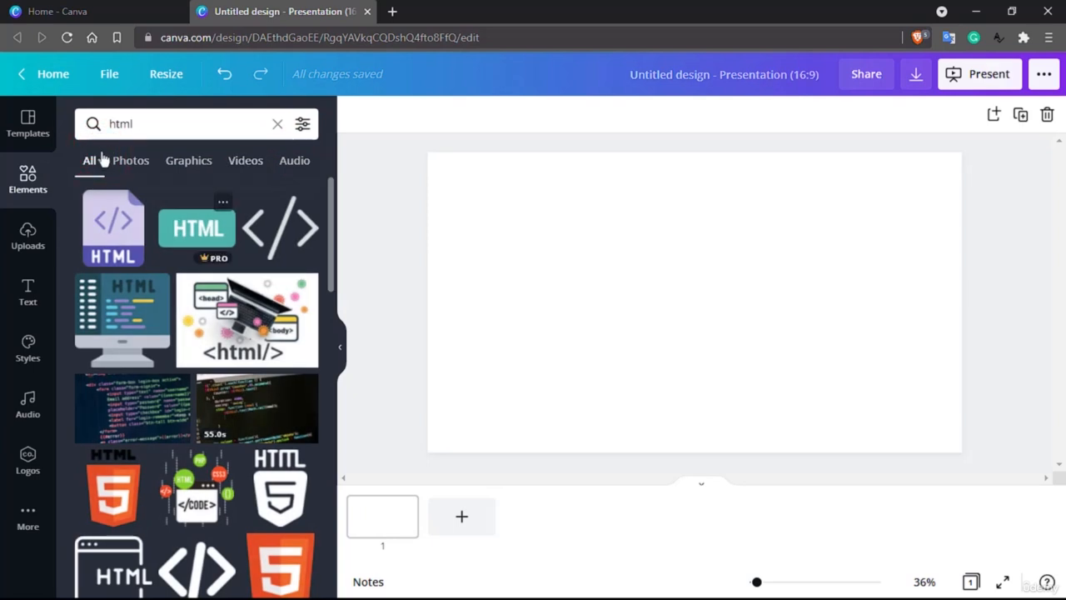
{"action": "left_click", "coordinate": [157, 122]}
{"action": "left_click", "coordinate": [282, 126]}
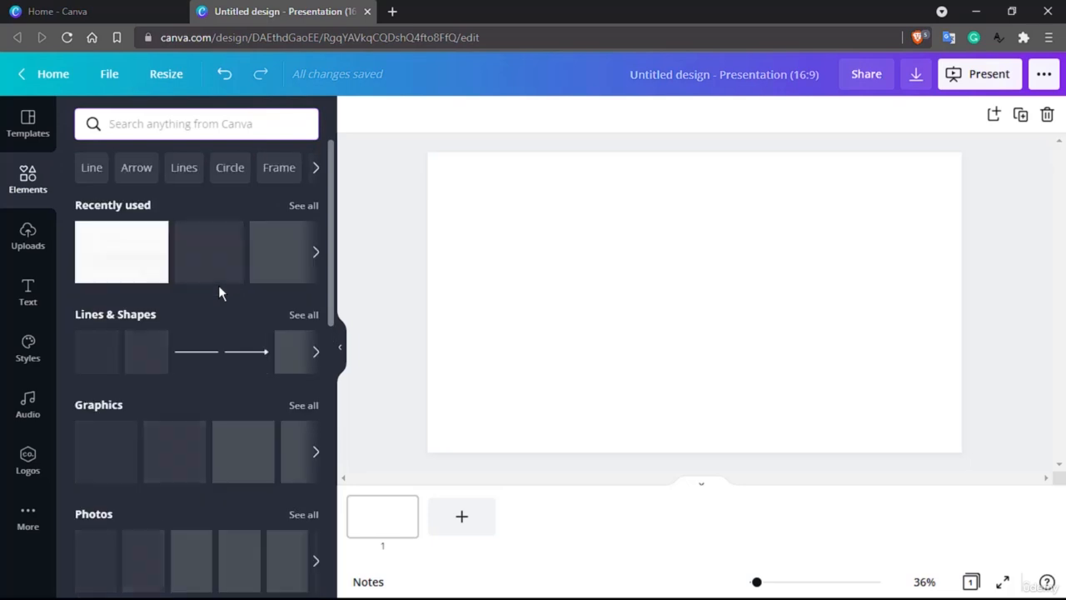
Browse the full grids collection and fill the blank page with the grid of one wide cell above two smaller cells.
{"action": "scroll", "coordinate": [218, 300], "scroll_direction": "down", "scroll_amount": 10}
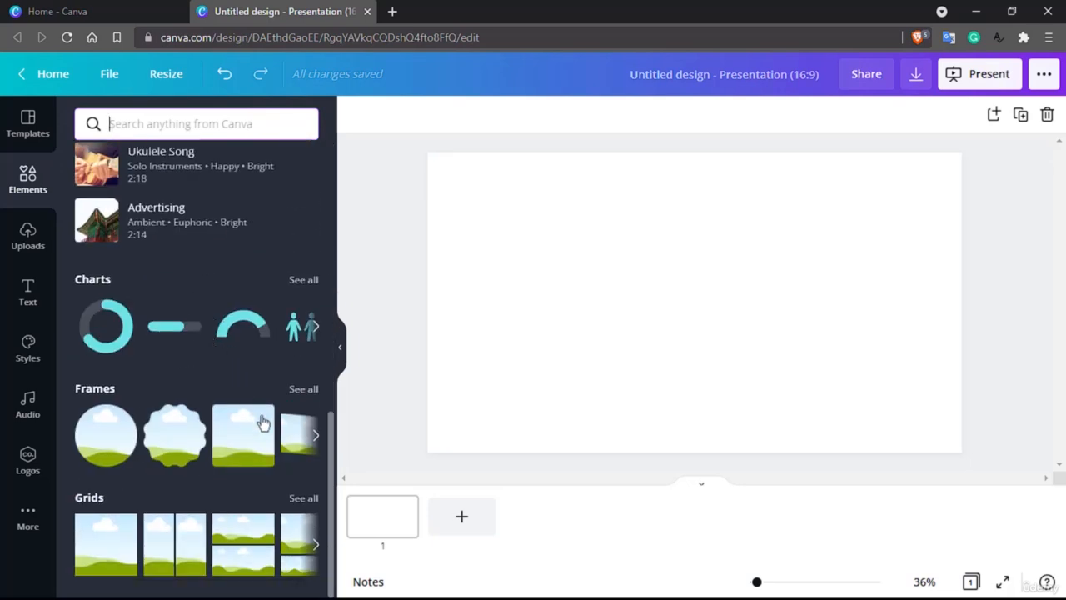
{"action": "left_click", "coordinate": [310, 499]}
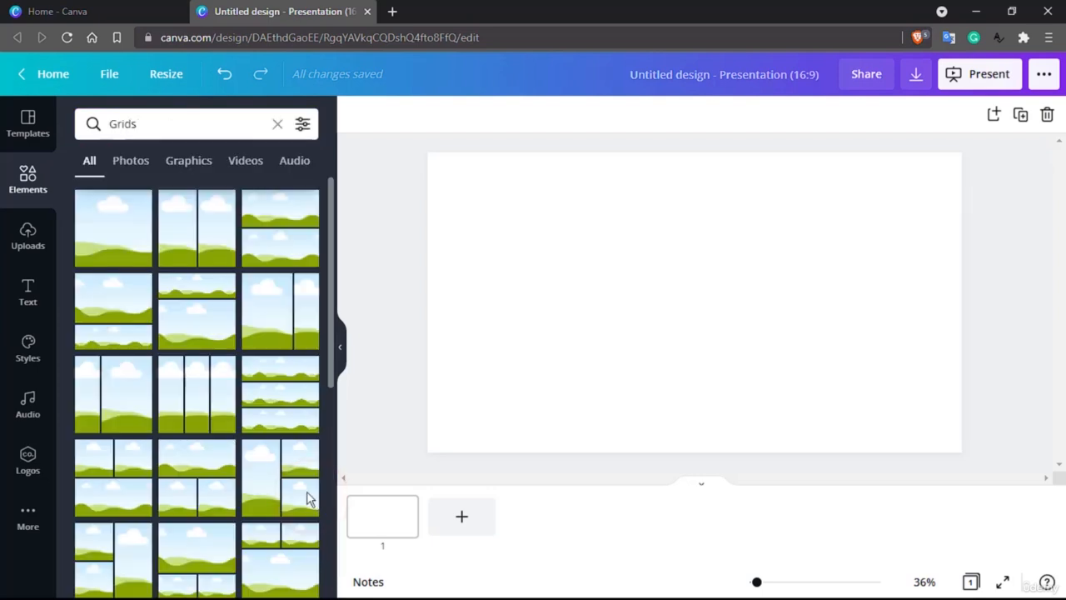
{"action": "scroll", "coordinate": [214, 410], "scroll_direction": "down", "scroll_amount": 2}
{"action": "scroll", "coordinate": [214, 416], "scroll_direction": "down", "scroll_amount": 2}
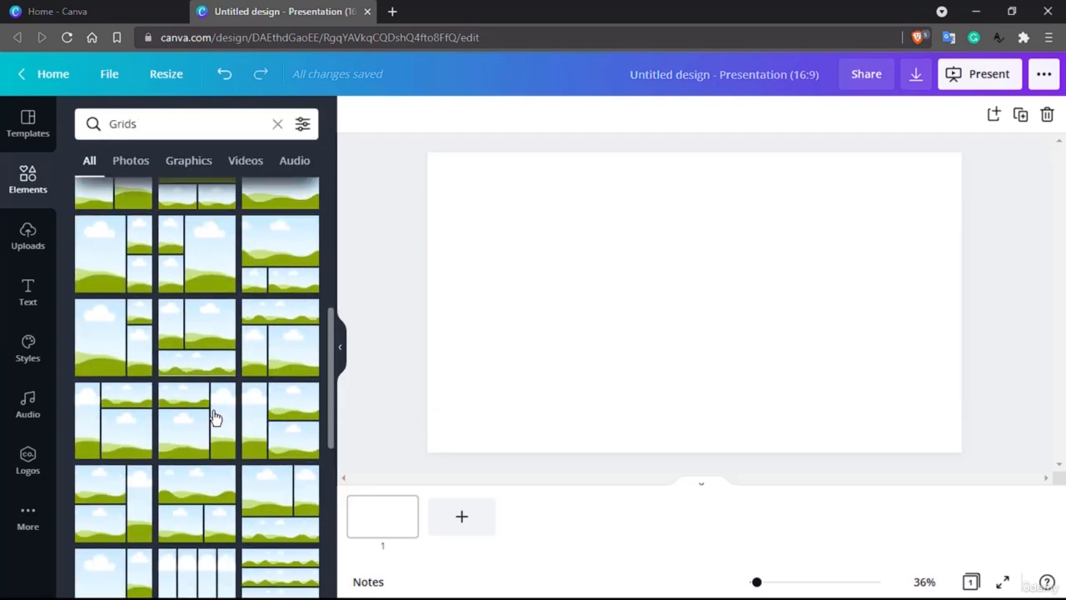
{"action": "scroll", "coordinate": [214, 416], "scroll_direction": "down", "scroll_amount": 2}
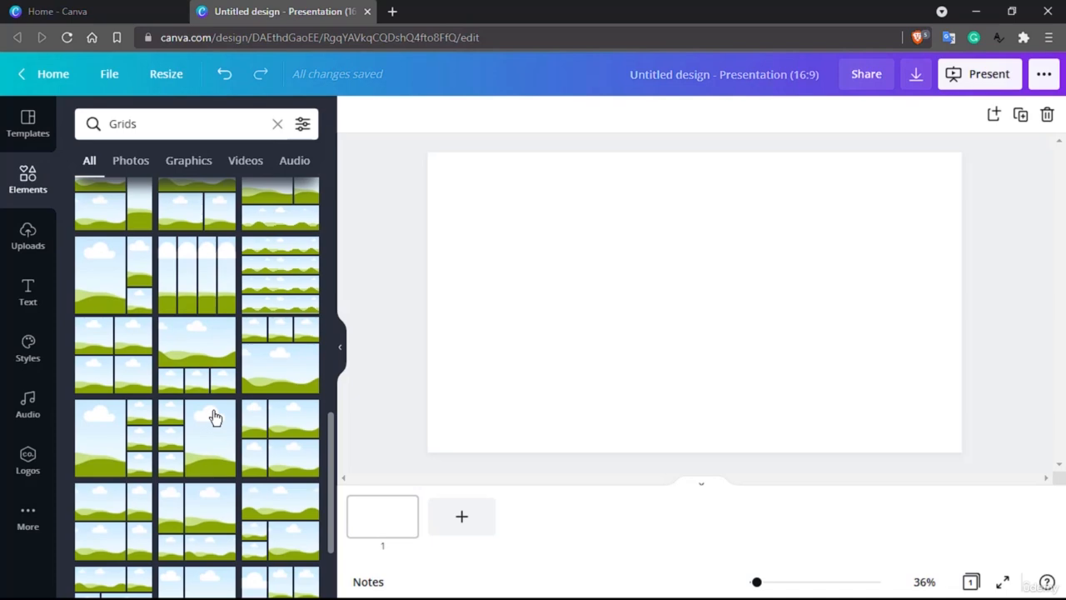
{"action": "scroll", "coordinate": [214, 416], "scroll_direction": "up", "scroll_amount": 5}
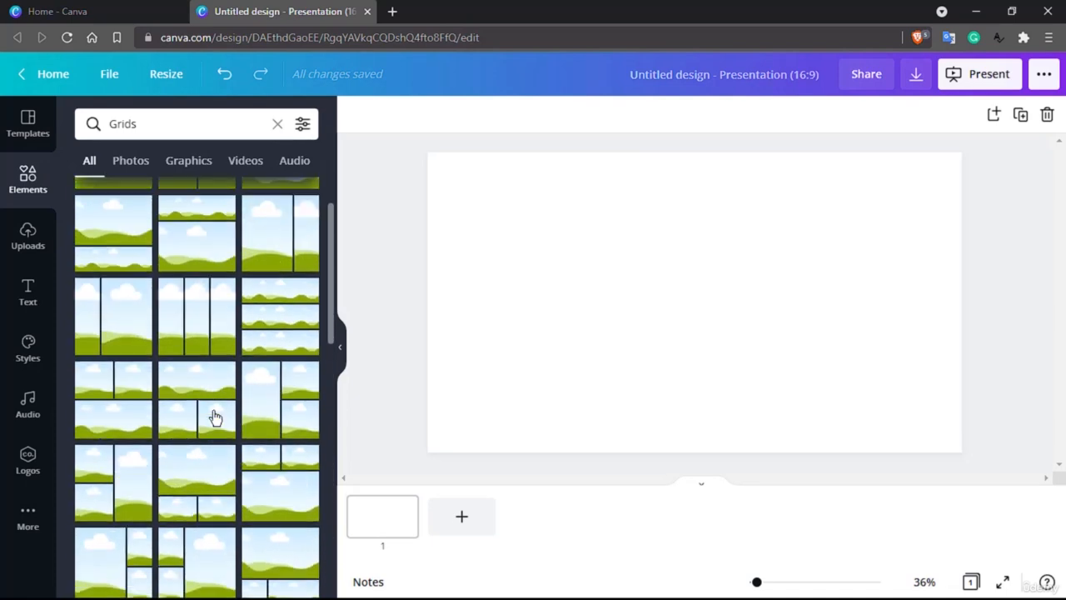
{"action": "scroll", "coordinate": [212, 410], "scroll_direction": "down", "scroll_amount": 1}
{"action": "left_click_drag", "start_coordinate": [200, 380], "coordinate": [679, 258]}
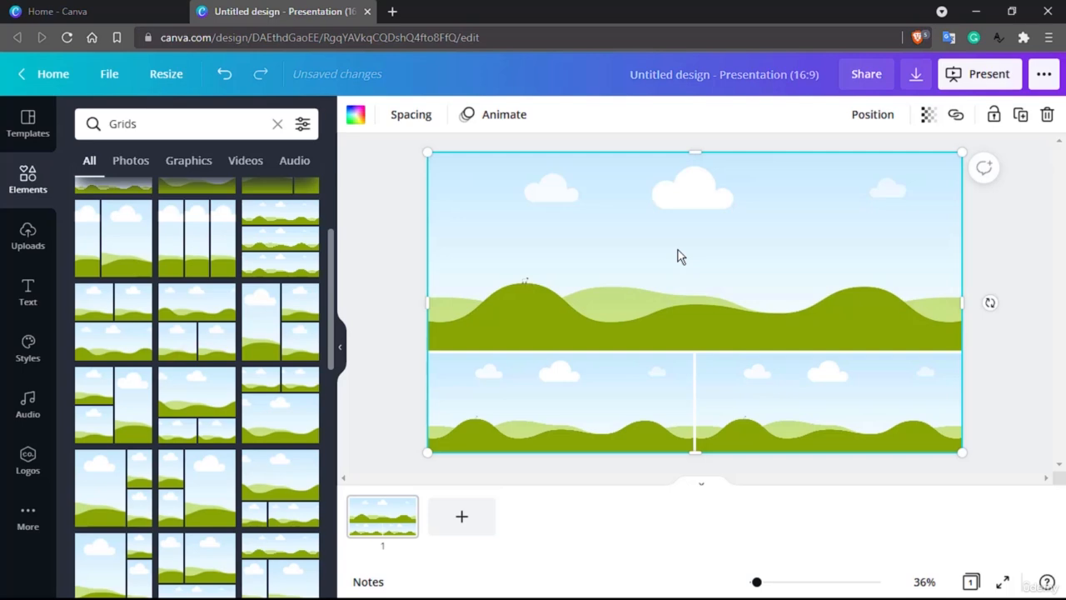
Fill the grid's wide upper cell with the photo of three women dancing by a lake and the lower-left cell with the woman-and-dog reading photo.
{"action": "left_click", "coordinate": [39, 170]}
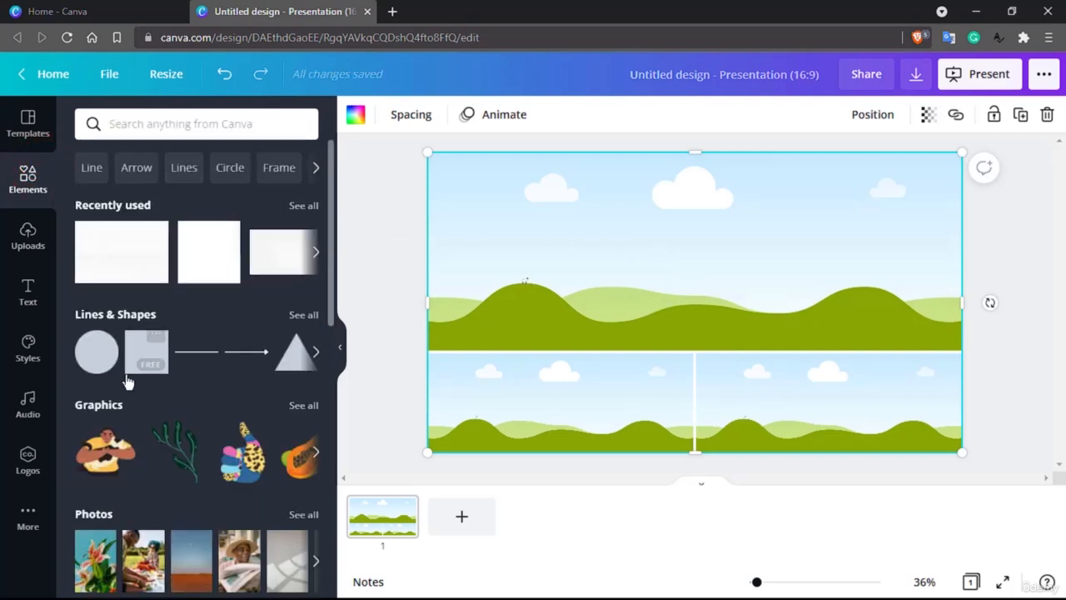
{"action": "scroll", "coordinate": [129, 379], "scroll_direction": "down", "scroll_amount": 3}
{"action": "left_click", "coordinate": [310, 358]}
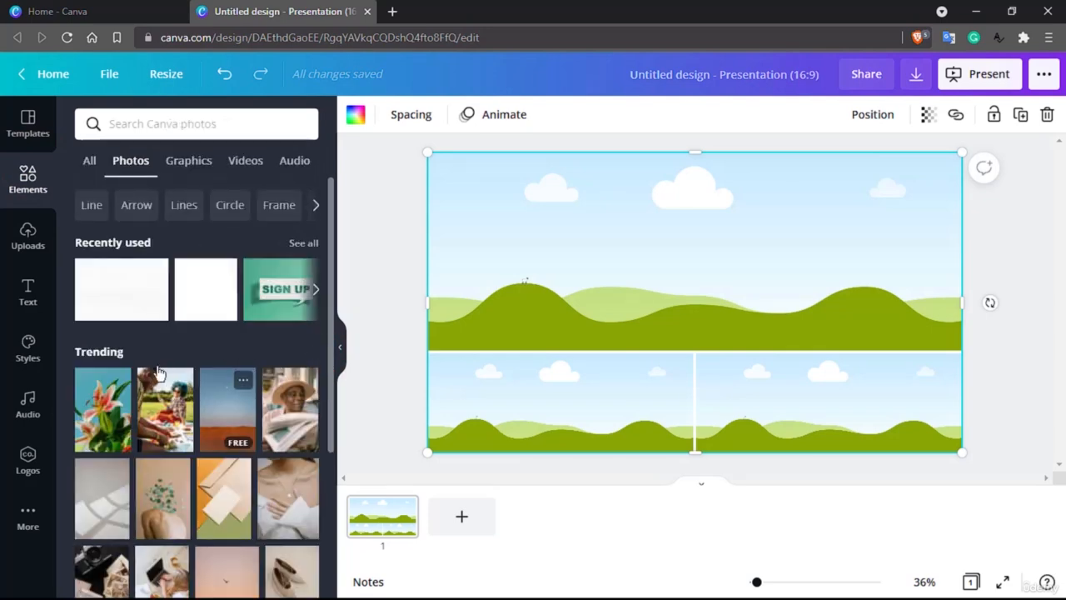
{"action": "scroll", "coordinate": [158, 371], "scroll_direction": "down", "scroll_amount": 1}
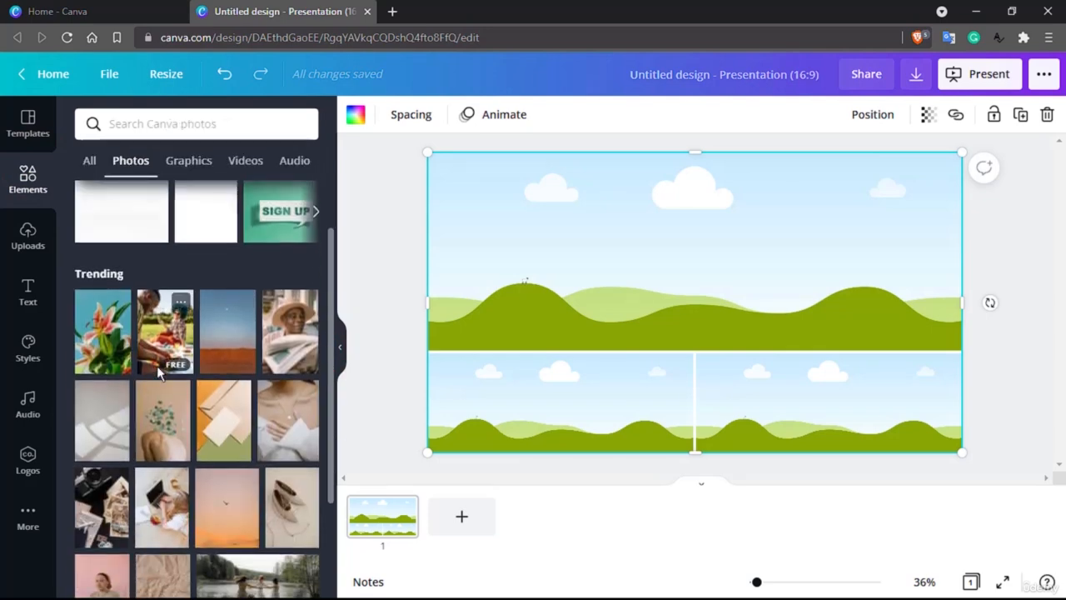
{"action": "scroll", "coordinate": [158, 371], "scroll_direction": "up", "scroll_amount": 1}
{"action": "scroll", "coordinate": [158, 370], "scroll_direction": "down", "scroll_amount": 5}
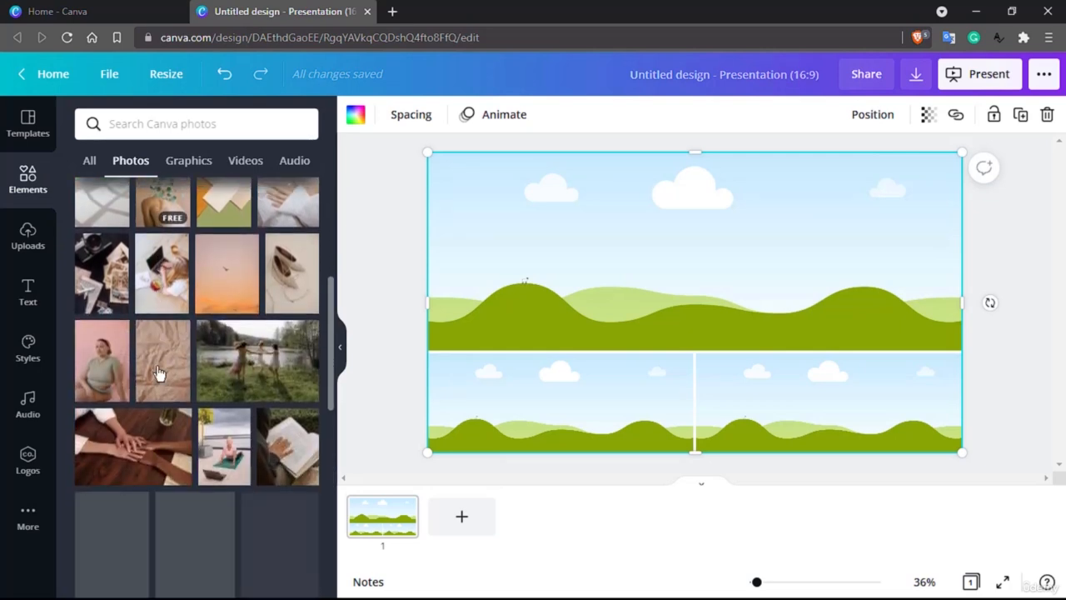
{"action": "left_click_drag", "start_coordinate": [255, 369], "coordinate": [627, 258]}
{"action": "scroll", "coordinate": [176, 525], "scroll_direction": "down", "scroll_amount": 4}
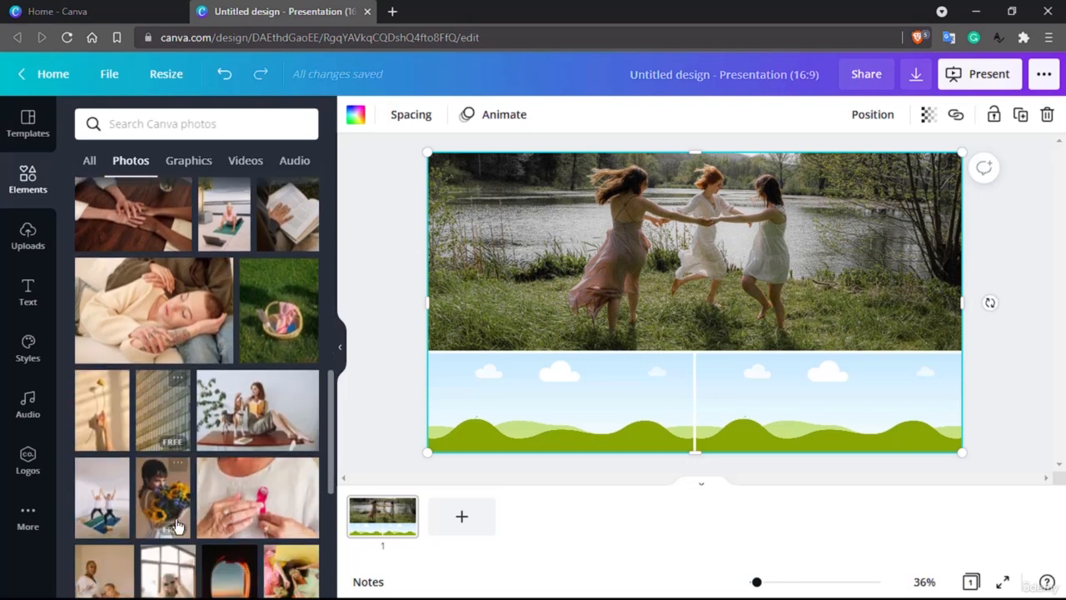
{"action": "left_click_drag", "start_coordinate": [252, 416], "coordinate": [617, 418]}
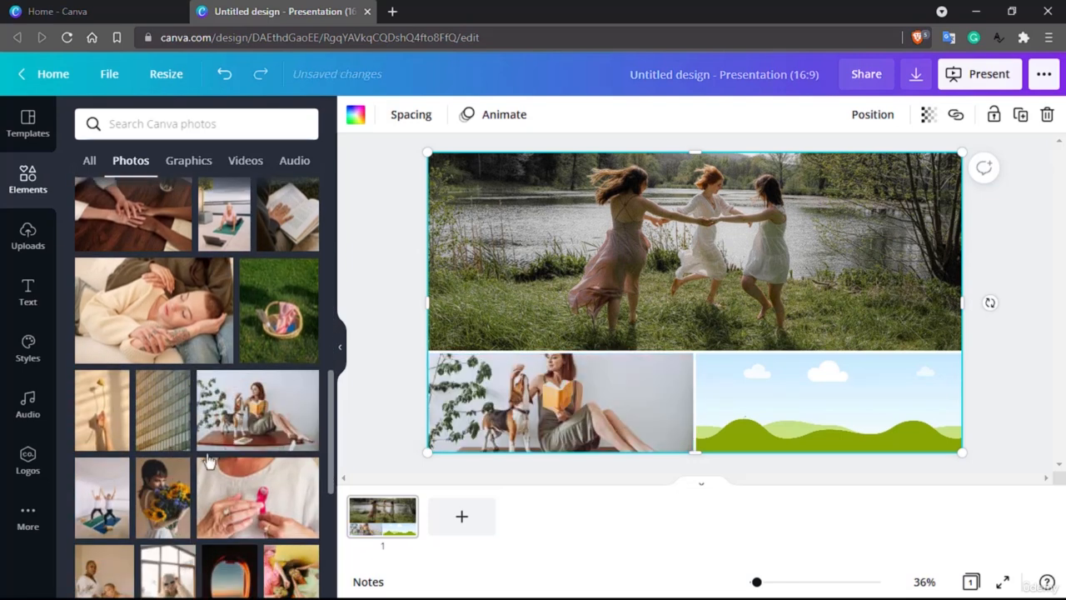
Fill the grid's lower-right cell with the photo of four friends leaning together against a white backdrop.
{"action": "scroll", "coordinate": [158, 464], "scroll_direction": "down", "scroll_amount": 3}
{"action": "scroll", "coordinate": [183, 464], "scroll_direction": "down", "scroll_amount": 2}
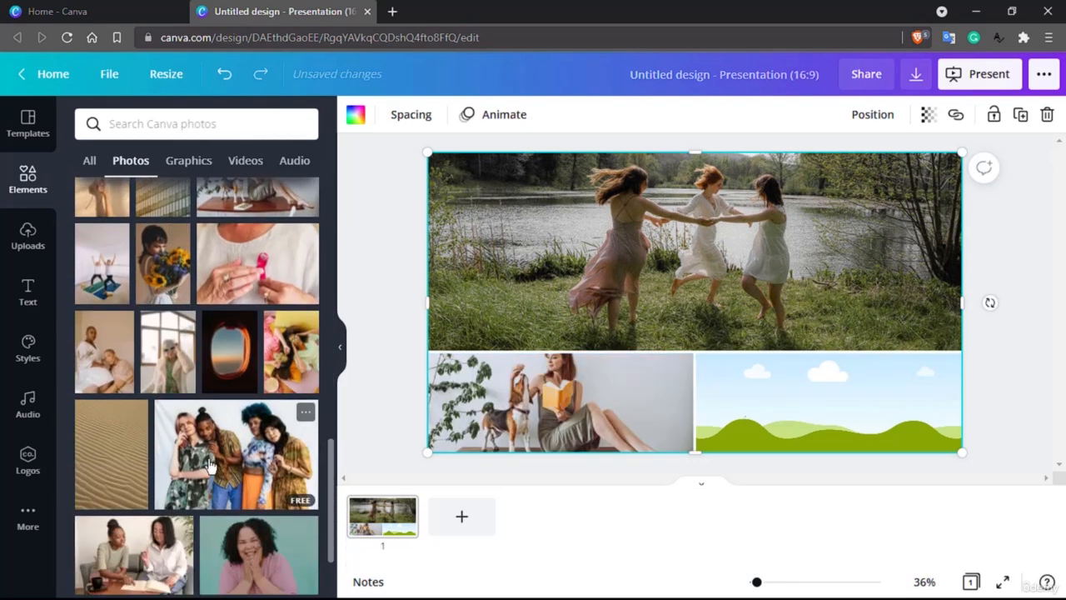
{"action": "scroll", "coordinate": [210, 465], "scroll_direction": "down", "scroll_amount": 3}
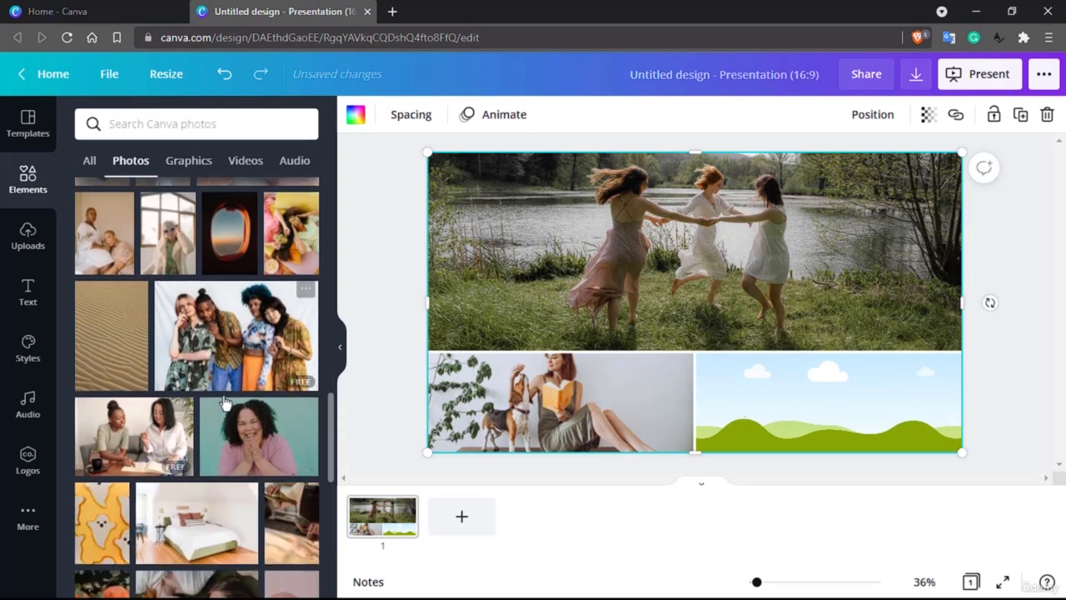
{"action": "left_click_drag", "start_coordinate": [234, 361], "coordinate": [837, 410]}
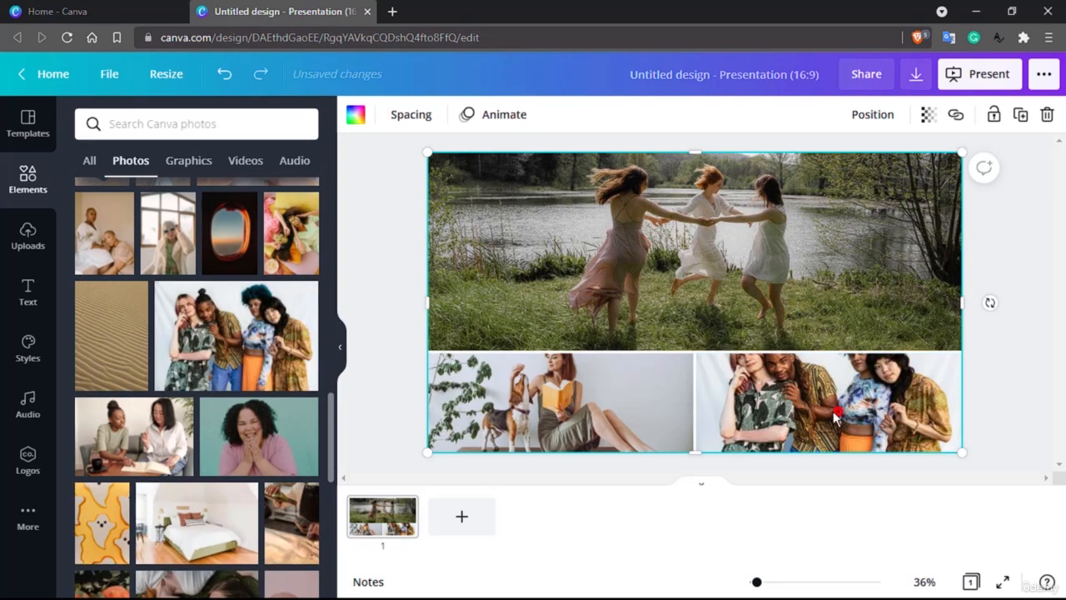
Shift the woman-and-dog reading photo down inside the grid's lower-left cell to bring her head fully into view.
{"action": "left_click_drag", "start_coordinate": [600, 265], "coordinate": [688, 265]}
{"action": "double_click", "coordinate": [588, 392]}
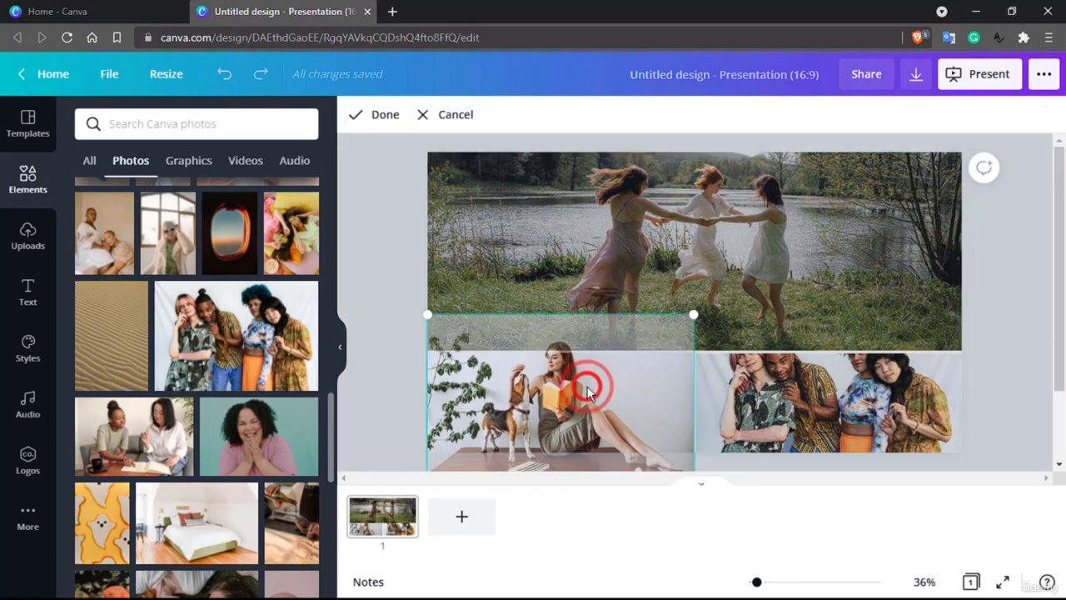
{"action": "left_click_drag", "start_coordinate": [573, 373], "coordinate": [580, 411]}
{"action": "left_click", "coordinate": [631, 252]}
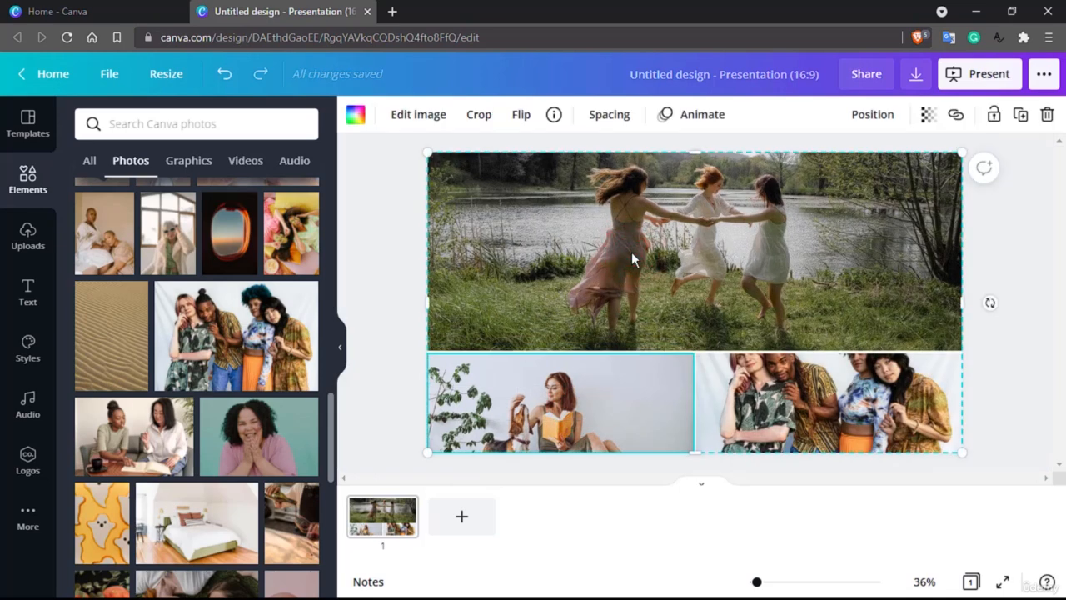
Shift the four-friends photo down inside the grid's lower-right cell so that all four heads fit in the crop.
{"action": "double_click", "coordinate": [814, 405]}
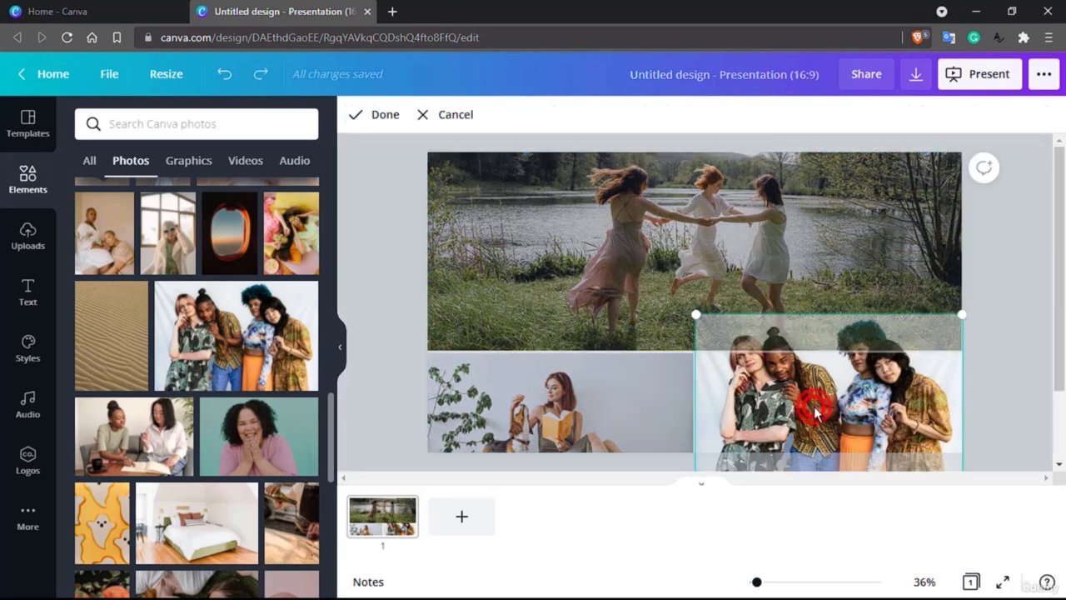
{"action": "left_click_drag", "start_coordinate": [814, 375], "coordinate": [814, 410]}
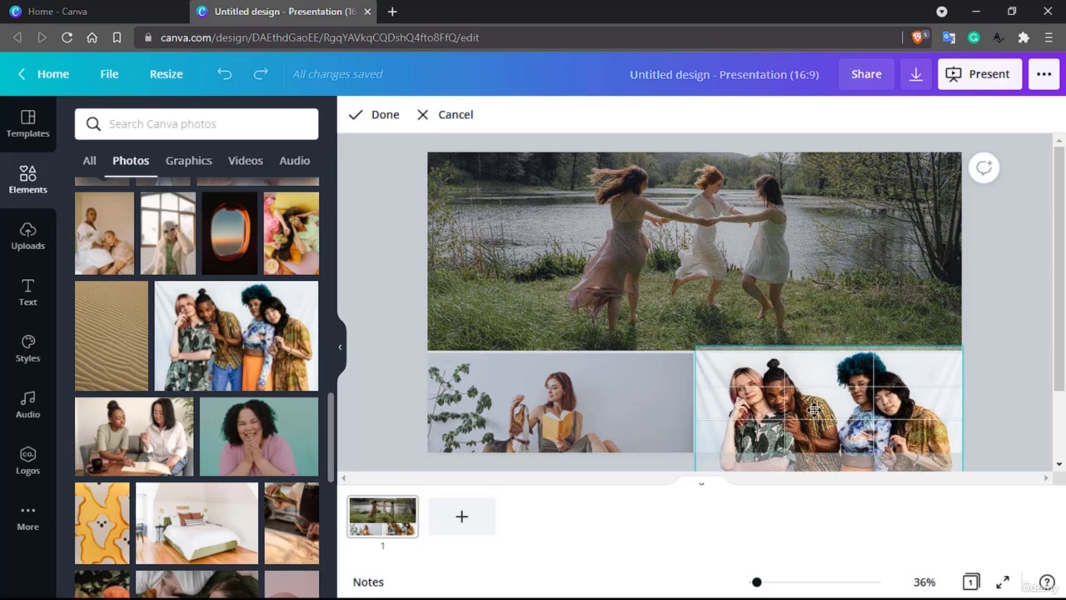
{"action": "left_click", "coordinate": [821, 290]}
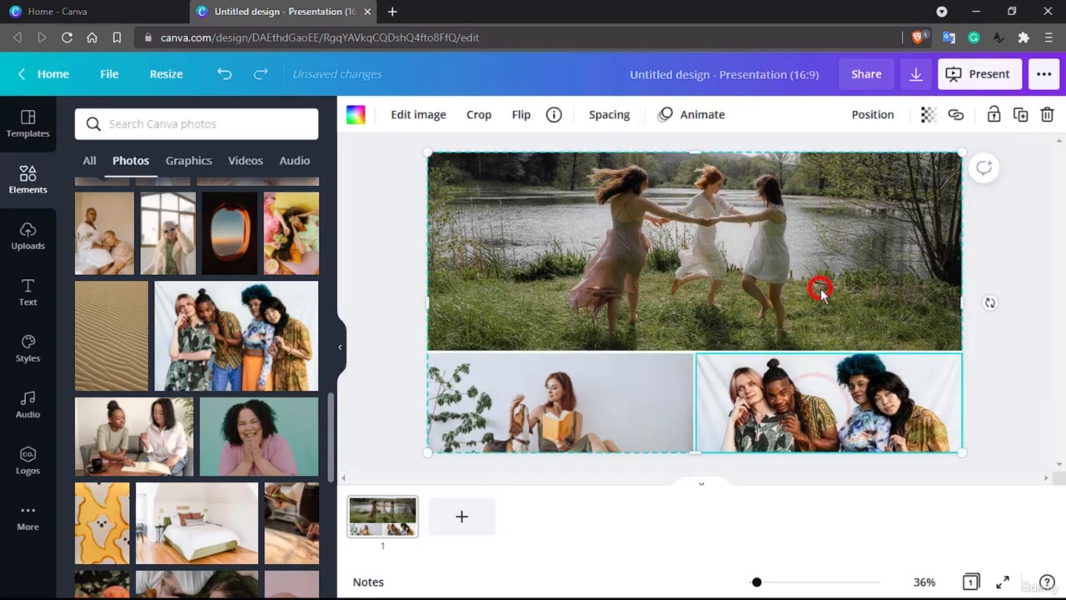
{"action": "double_click", "coordinate": [854, 409]}
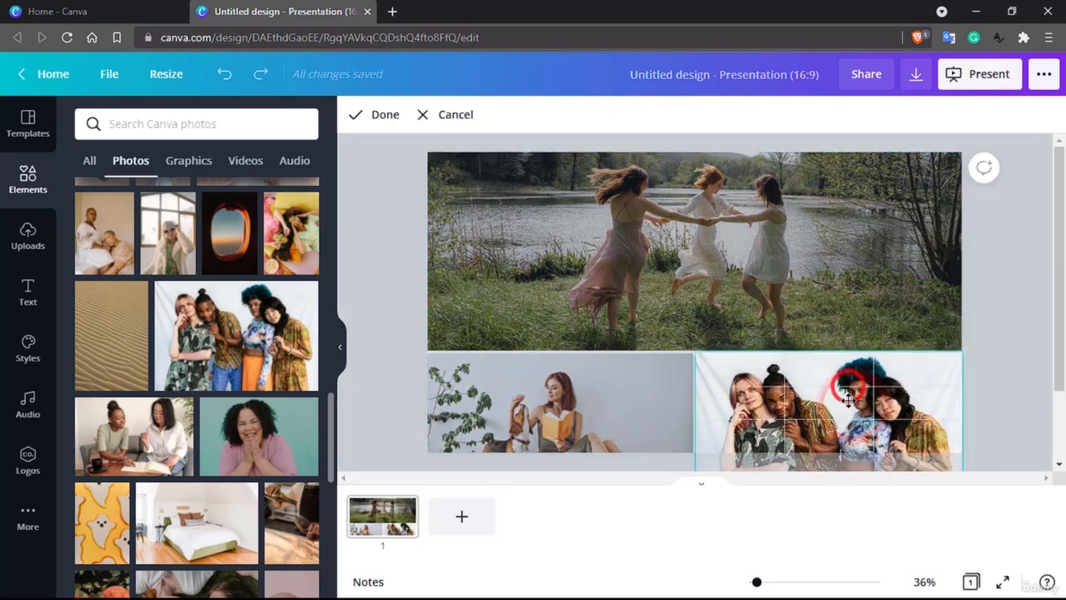
{"action": "left_click", "coordinate": [832, 283]}
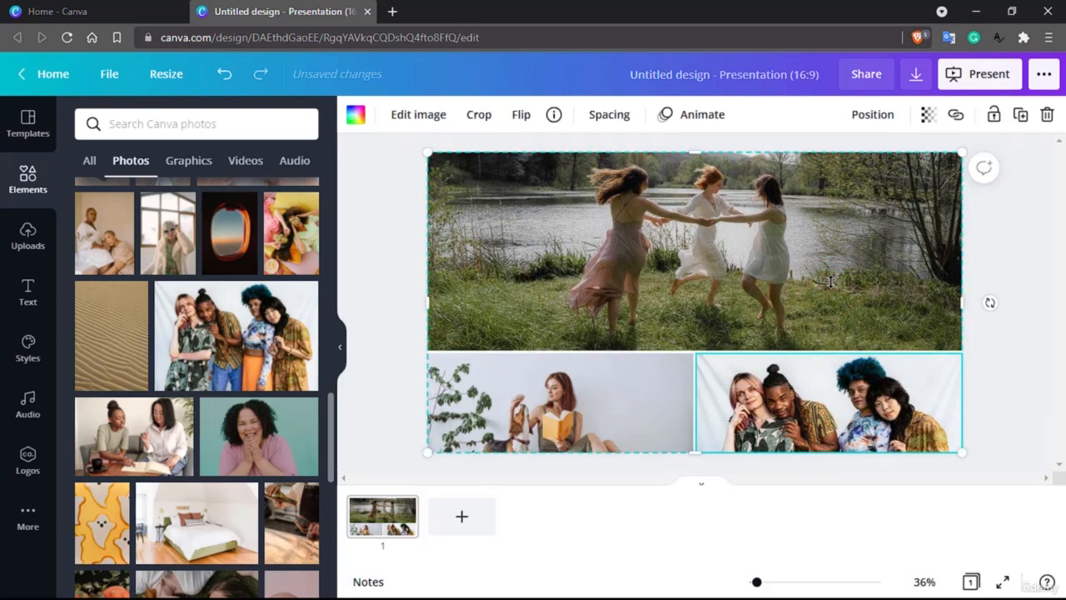
Move the photo of the dancing women slightly down within the grid's wide upper cell to show more of the treeline.
{"action": "double_click", "coordinate": [677, 255]}
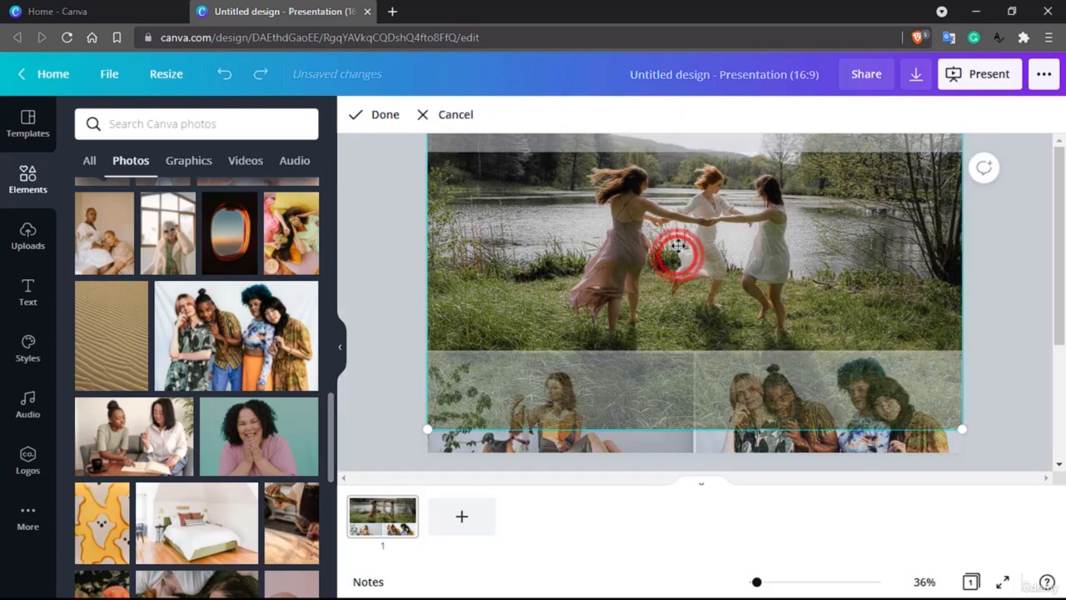
{"action": "left_click_drag", "start_coordinate": [677, 255], "coordinate": [679, 265]}
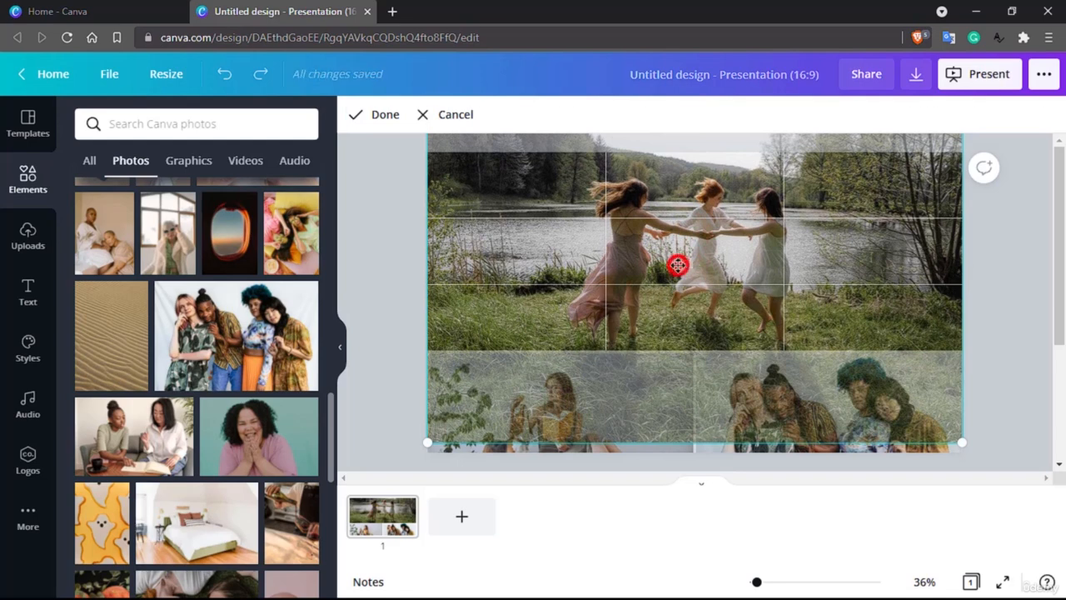
{"action": "double_click", "coordinate": [678, 265]}
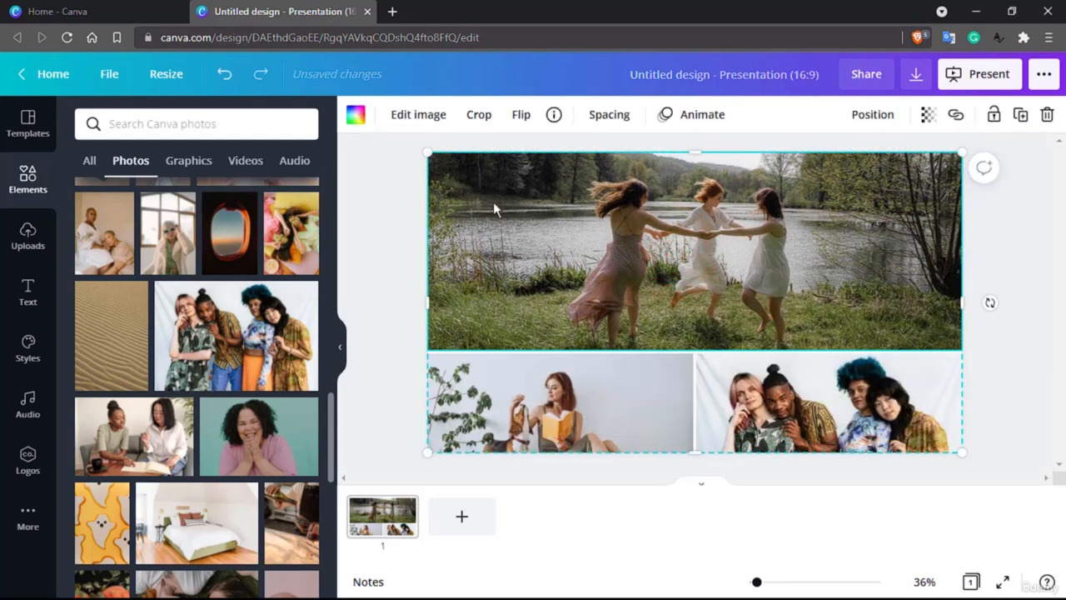
Try filling the grid's upper cell with the brand palette's maroon and with the default coral red instead of the photo.
{"action": "left_click", "coordinate": [355, 116]}
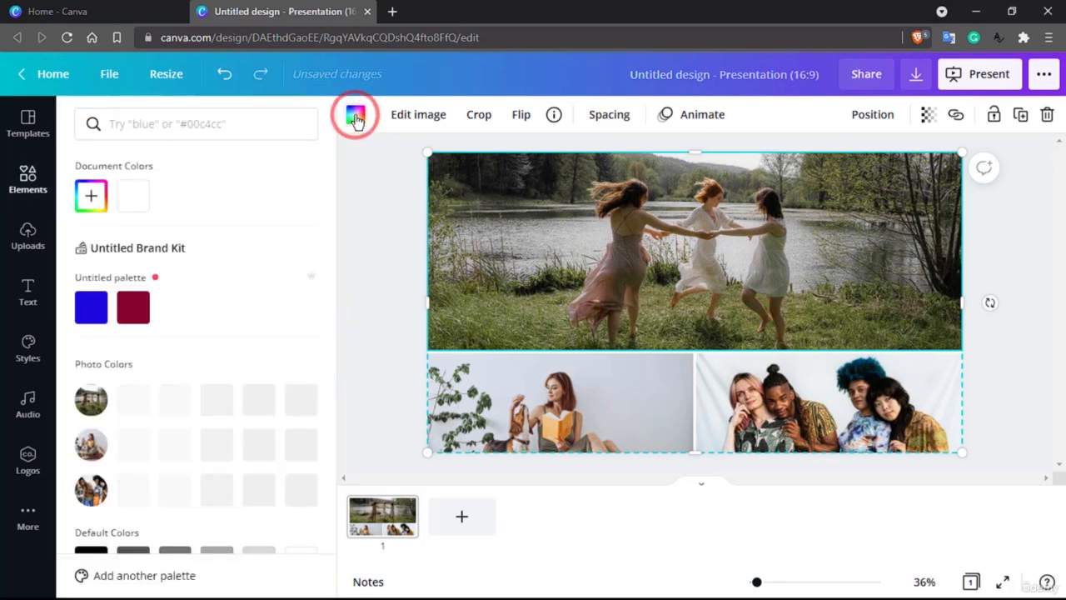
{"action": "left_click", "coordinate": [144, 308]}
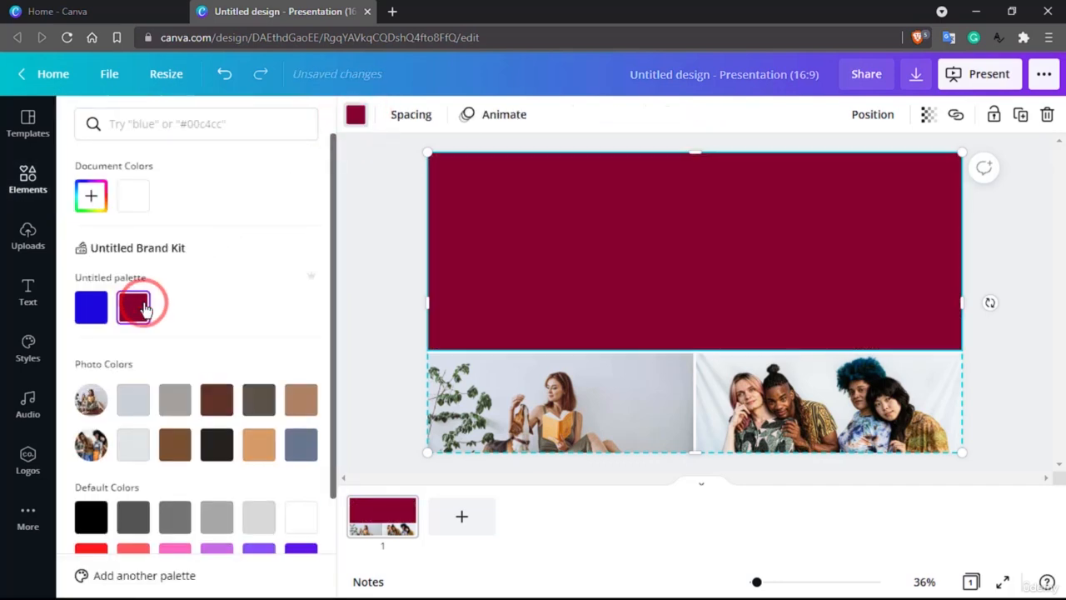
{"action": "scroll", "coordinate": [144, 308], "scroll_direction": "down", "scroll_amount": 2}
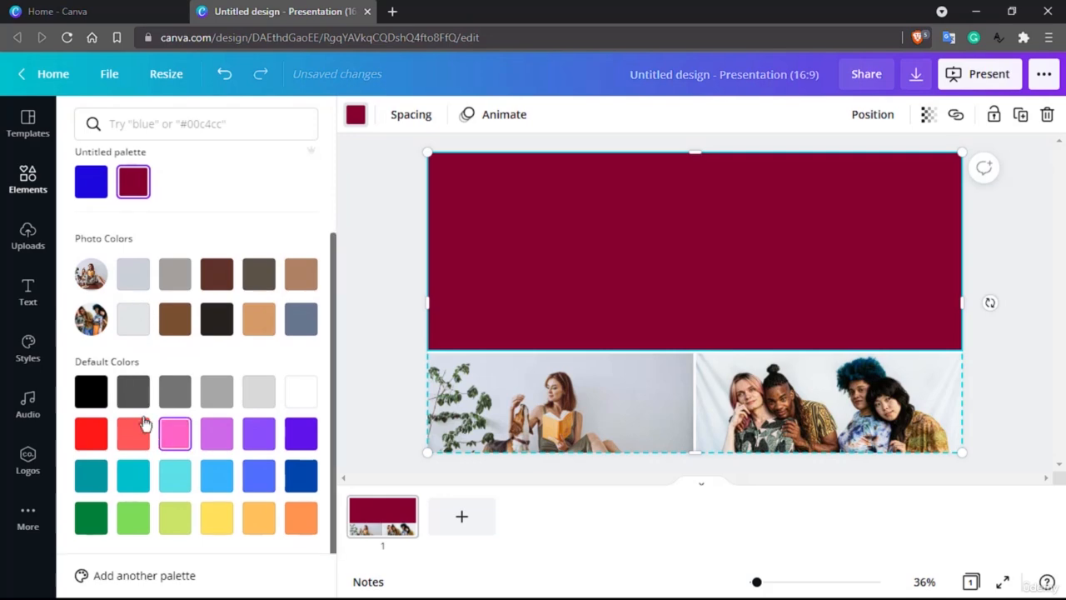
{"action": "left_click", "coordinate": [144, 442]}
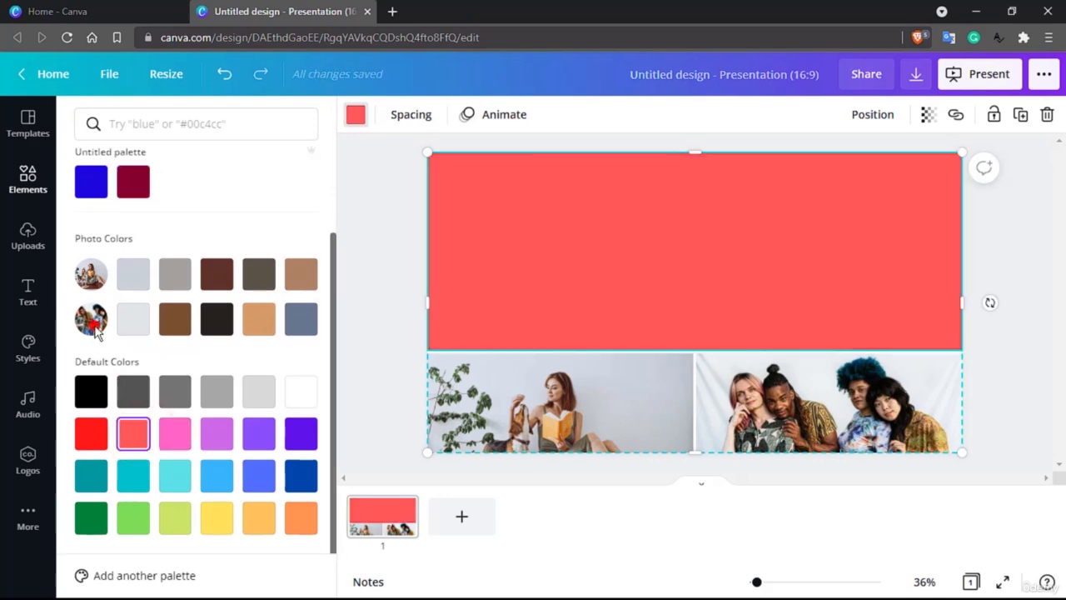
{"action": "left_click", "coordinate": [96, 279]}
Try a grid spacing of 100 between the cells, and reduce it to a narrower gap.
{"action": "left_click", "coordinate": [410, 123]}
{"action": "left_click_drag", "start_coordinate": [496, 161], "coordinate": [600, 174]}
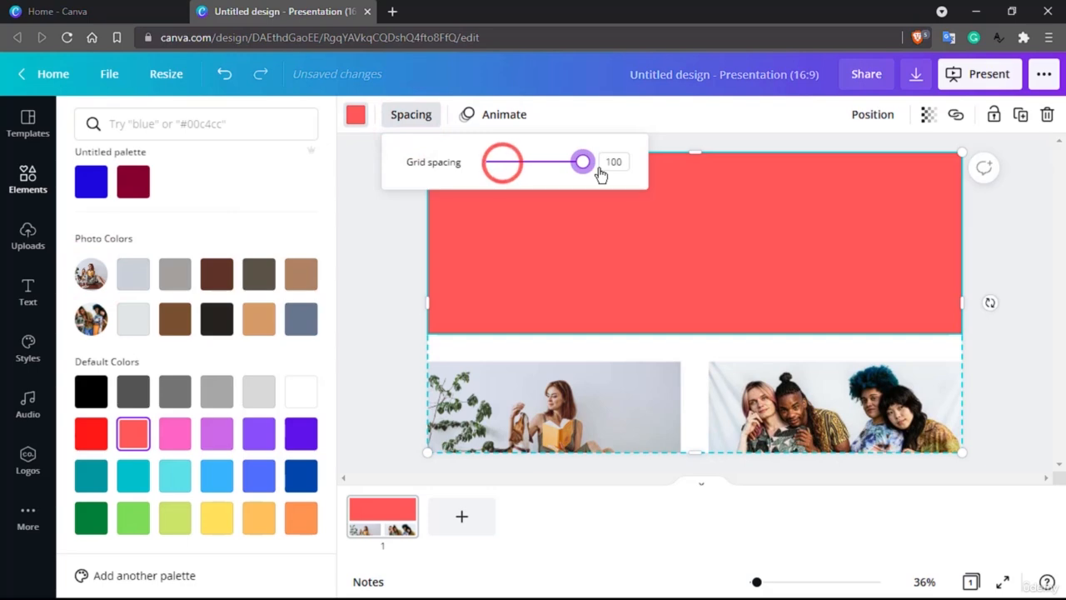
{"action": "left_click", "coordinate": [670, 169]}
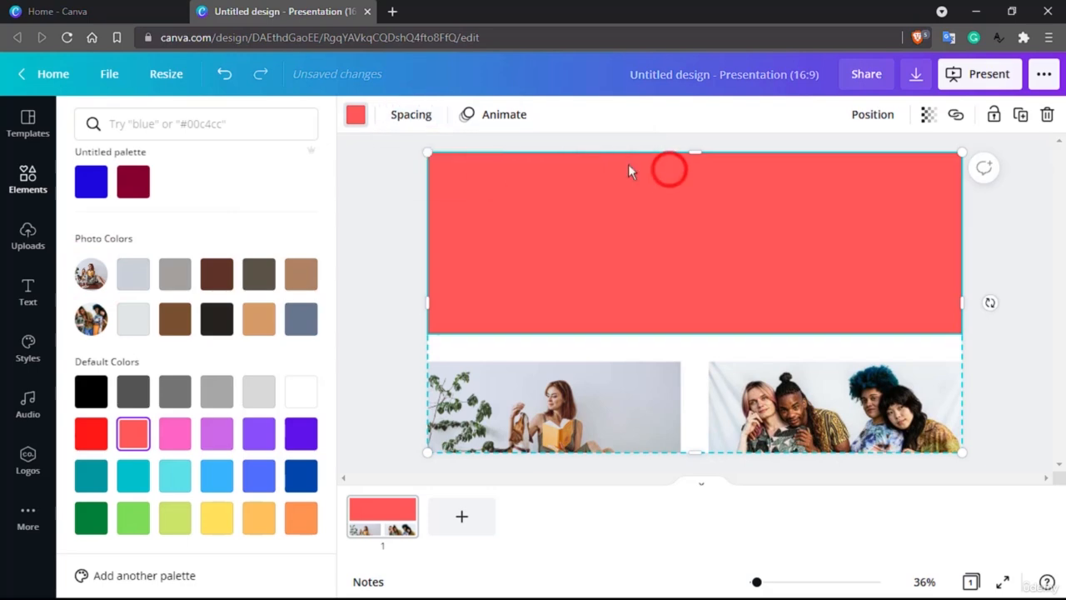
{"action": "left_click", "coordinate": [404, 116]}
{"action": "left_click_drag", "start_coordinate": [550, 162], "coordinate": [511, 176]}
{"action": "left_click", "coordinate": [350, 243]}
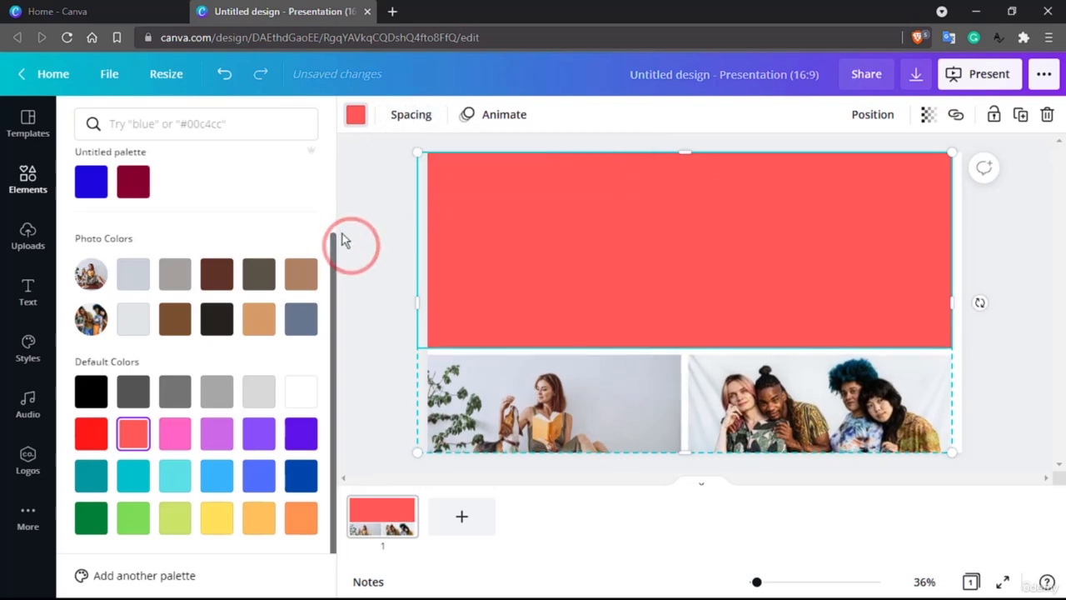
Undo the grid's spacing and colour changes back to the lakeside photo in the upper cell.
{"action": "left_click", "coordinate": [232, 83]}
{"action": "left_click", "coordinate": [231, 83]}
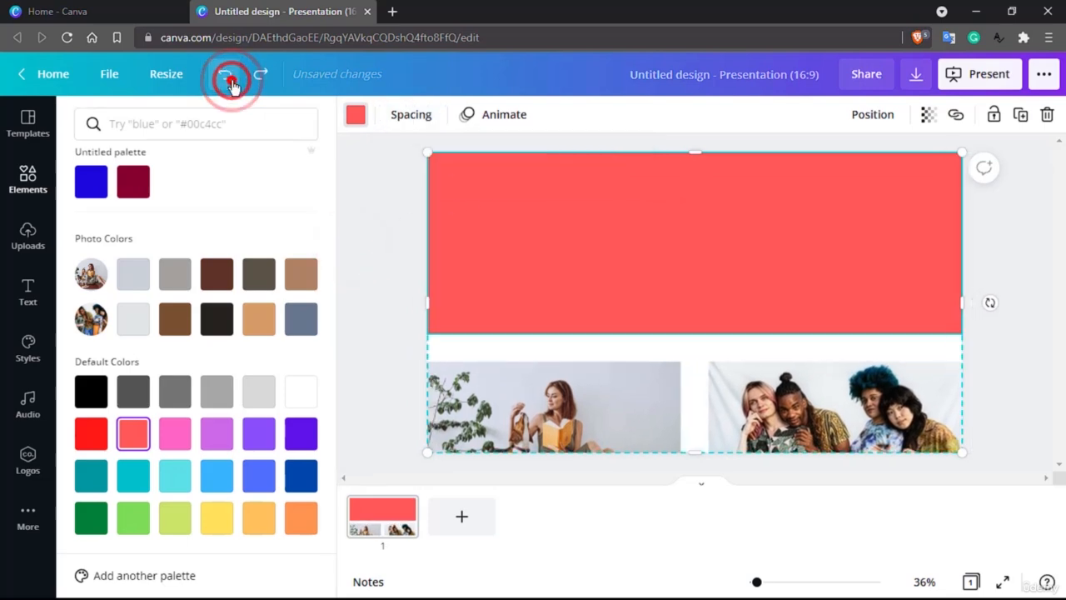
{"action": "left_click", "coordinate": [232, 83]}
{"action": "left_click", "coordinate": [232, 83]}
{"action": "left_click", "coordinate": [231, 84]}
{"action": "left_click", "coordinate": [232, 84]}
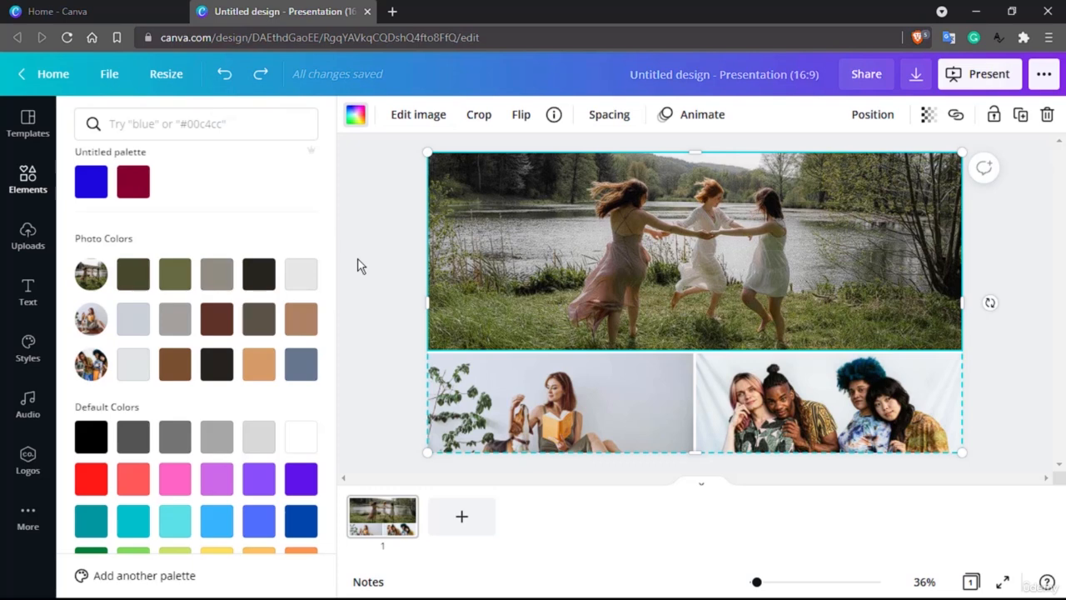
Add a blank second page and open the full frames collection in the elements library.
{"action": "left_click", "coordinate": [32, 179]}
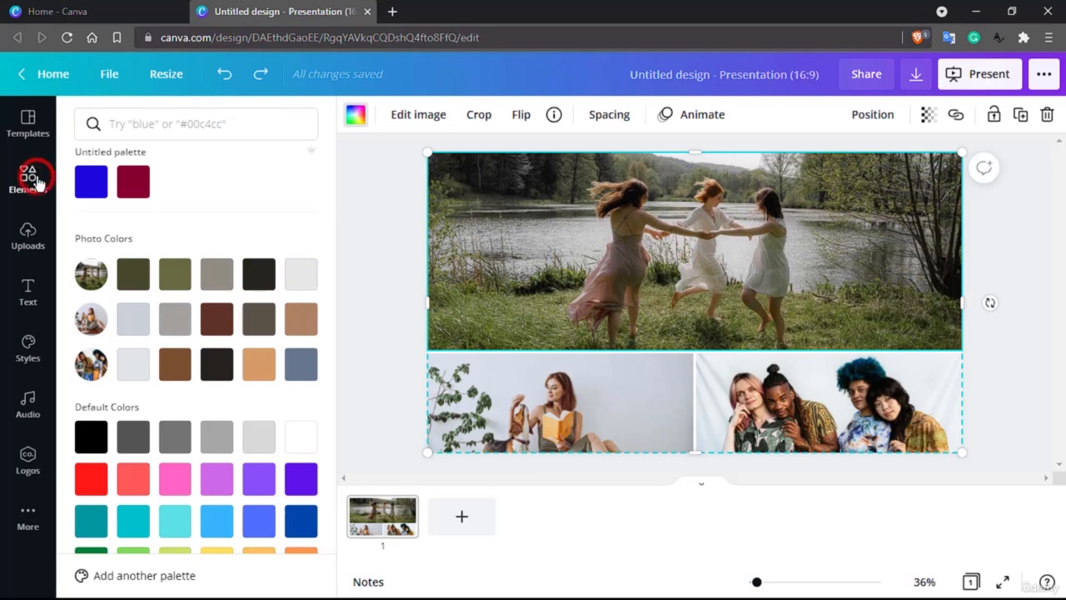
{"action": "left_click", "coordinate": [471, 518]}
{"action": "scroll", "coordinate": [234, 536], "scroll_direction": "down", "scroll_amount": 10}
{"action": "scroll", "coordinate": [175, 539], "scroll_direction": "down", "scroll_amount": 2}
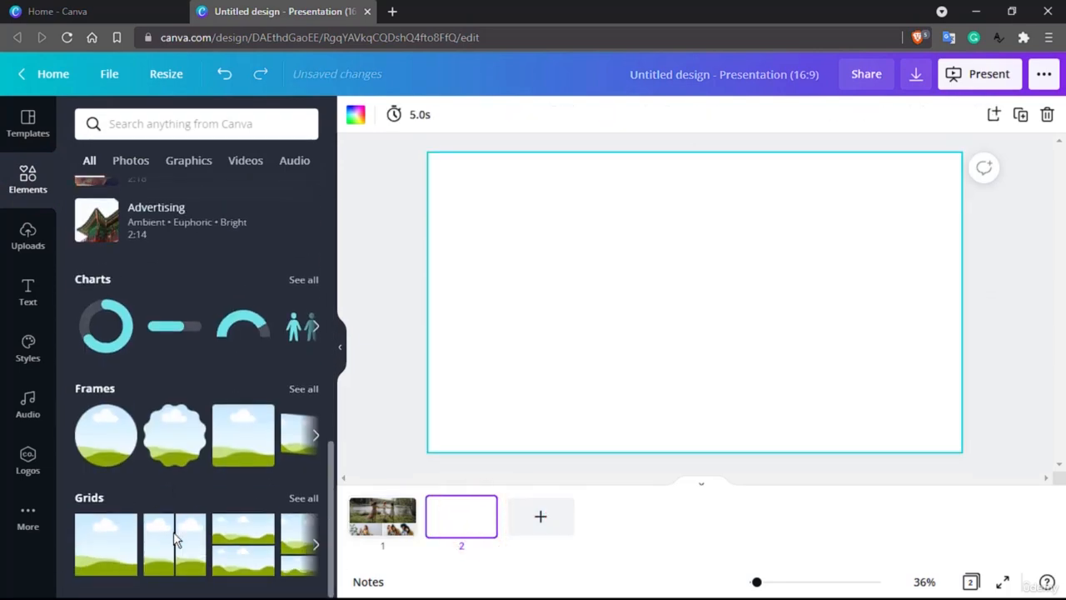
{"action": "left_click", "coordinate": [299, 389]}
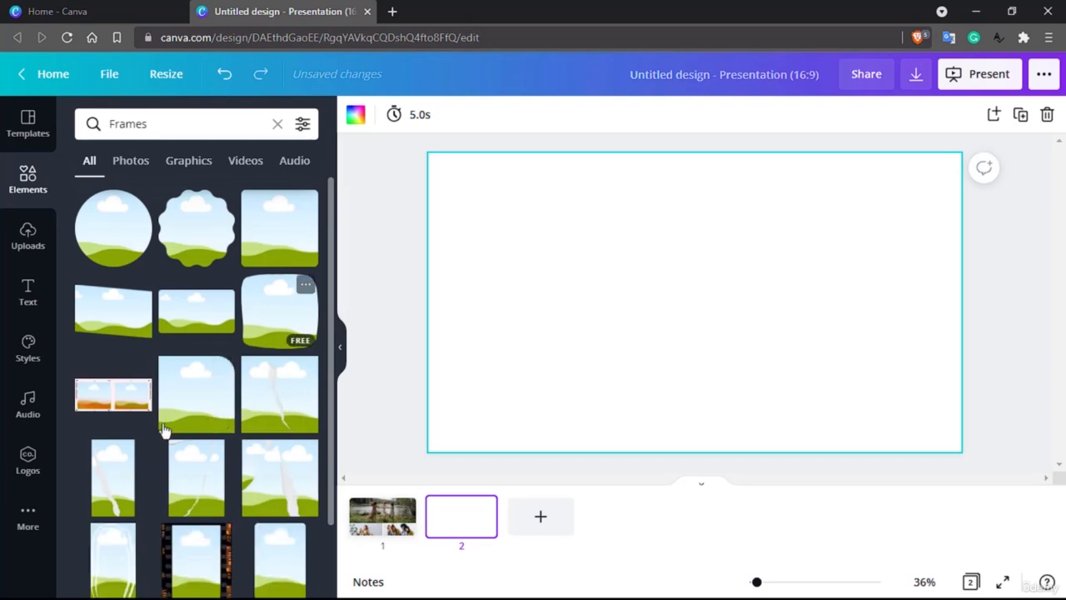
Browse the frames and place the black film-strip frame with three curved windows on the second page.
{"action": "scroll", "coordinate": [140, 436], "scroll_direction": "down", "scroll_amount": 4}
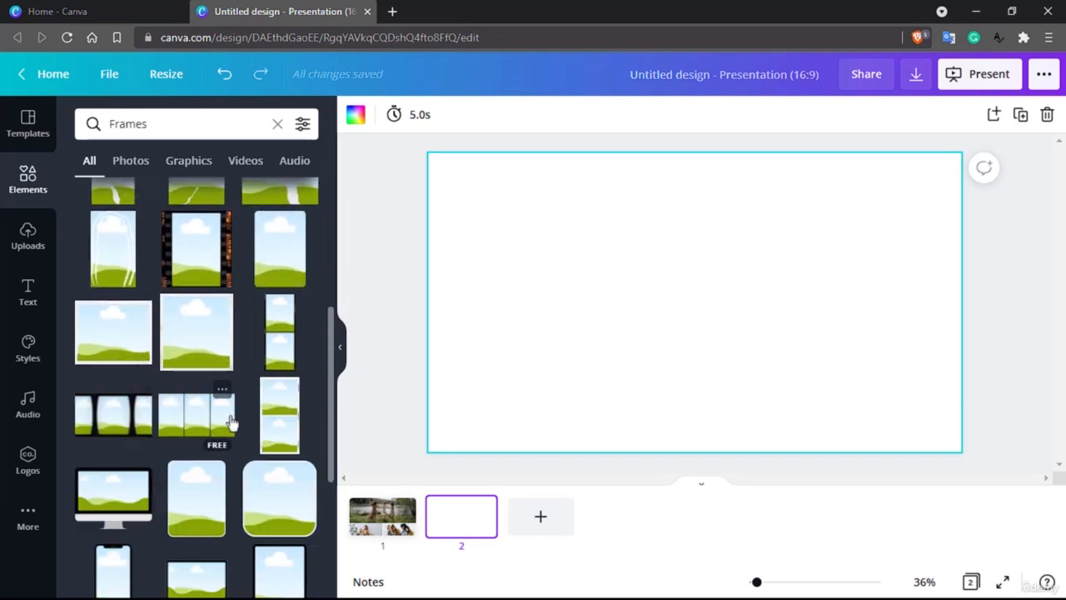
{"action": "scroll", "coordinate": [221, 425], "scroll_direction": "down", "scroll_amount": 3}
{"action": "scroll", "coordinate": [167, 400], "scroll_direction": "up", "scroll_amount": 2}
{"action": "left_click_drag", "start_coordinate": [121, 342], "coordinate": [568, 246]}
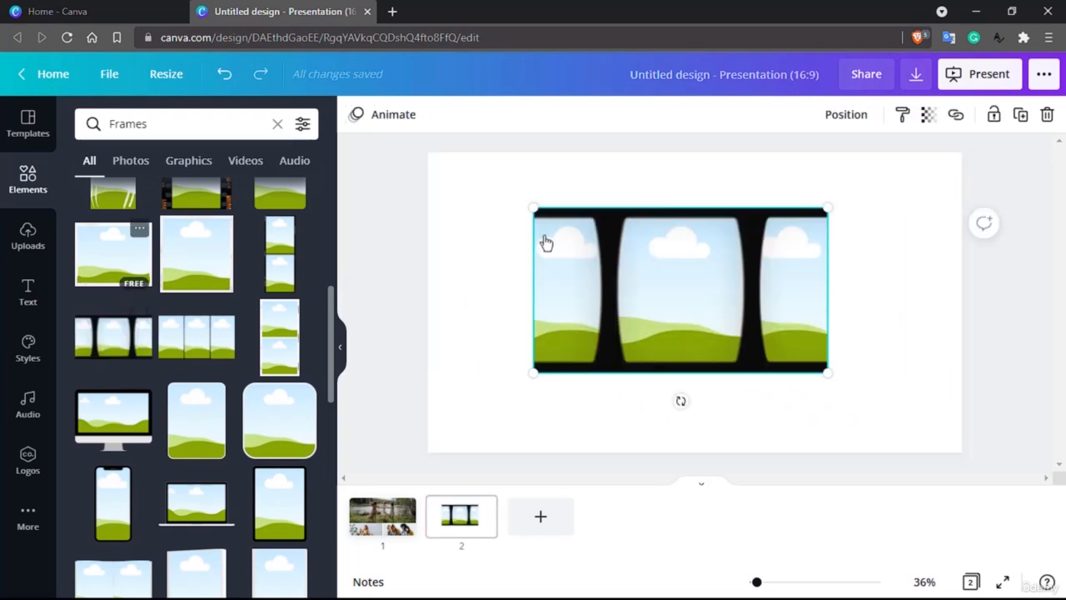
Fill the film-strip frame with trending photos: the leaf-covered back on the left, pink lilies in the centre and the orange sunset with a bird on the right.
{"action": "left_click", "coordinate": [131, 161]}
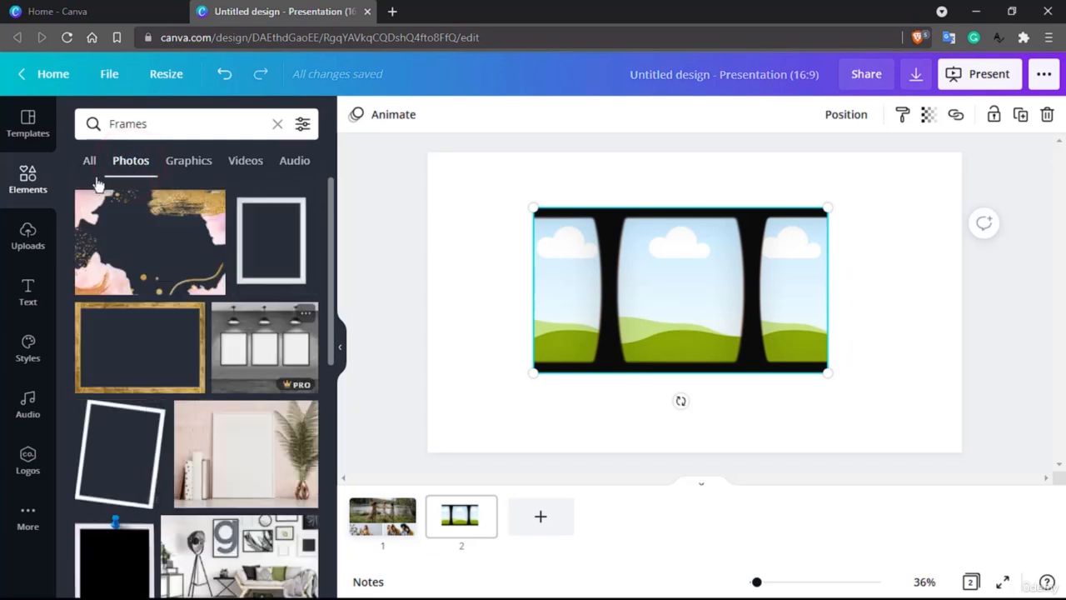
{"action": "left_click", "coordinate": [33, 191]}
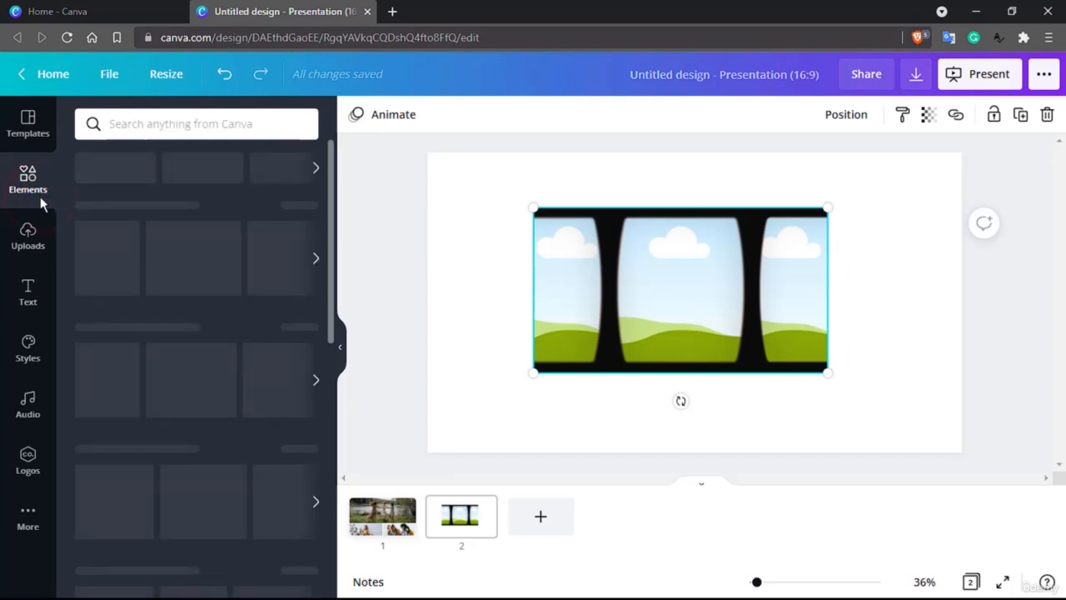
{"action": "scroll", "coordinate": [291, 352], "scroll_direction": "down", "scroll_amount": 2}
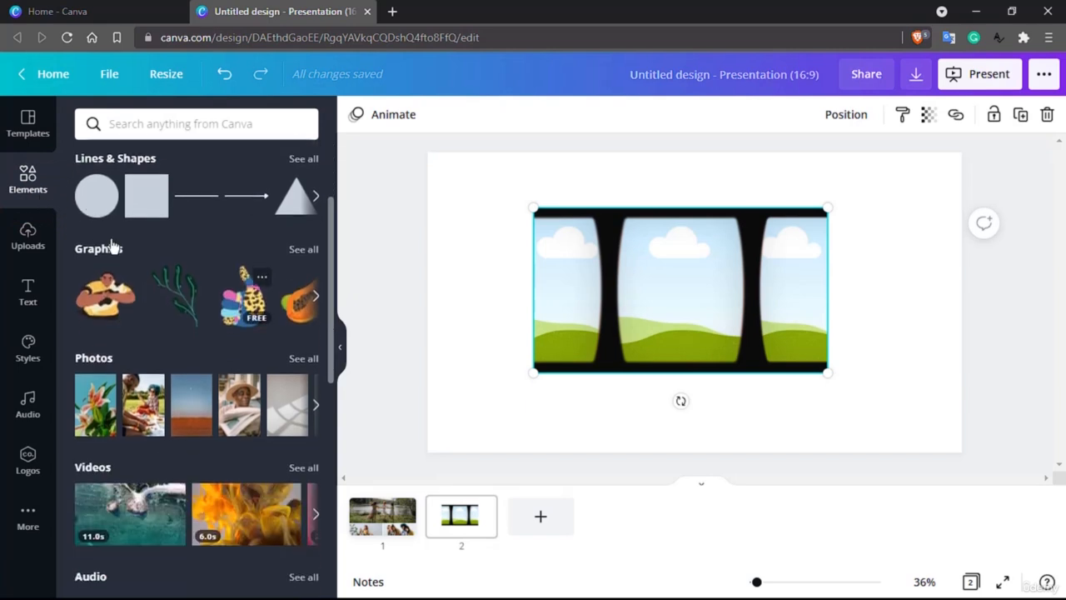
{"action": "left_click", "coordinate": [304, 358]}
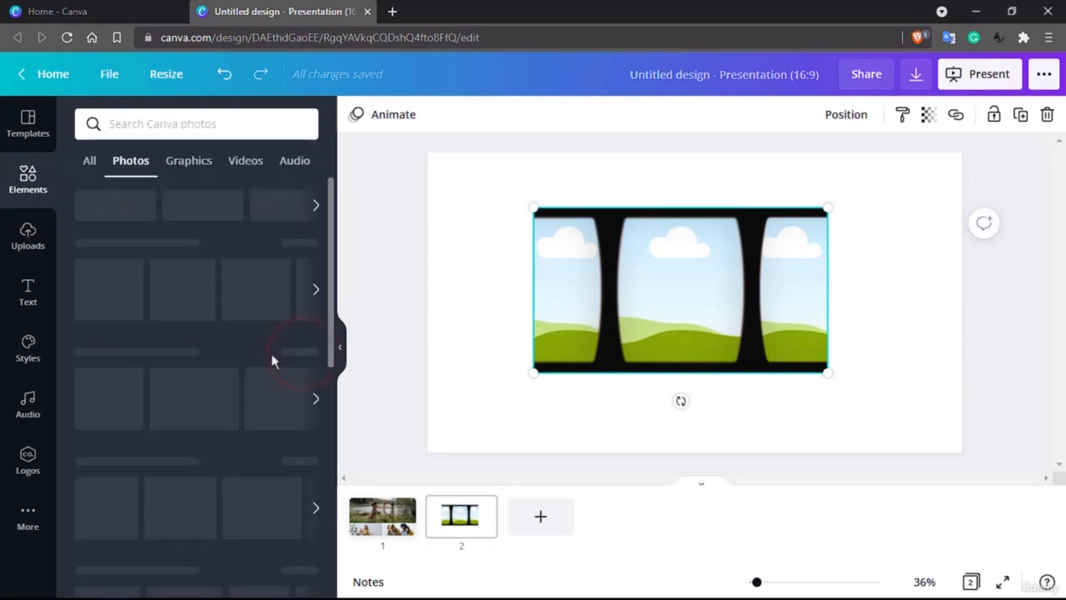
{"action": "scroll", "coordinate": [239, 354], "scroll_direction": "down", "scroll_amount": 2}
{"action": "left_click_drag", "start_coordinate": [134, 283], "coordinate": [692, 288]}
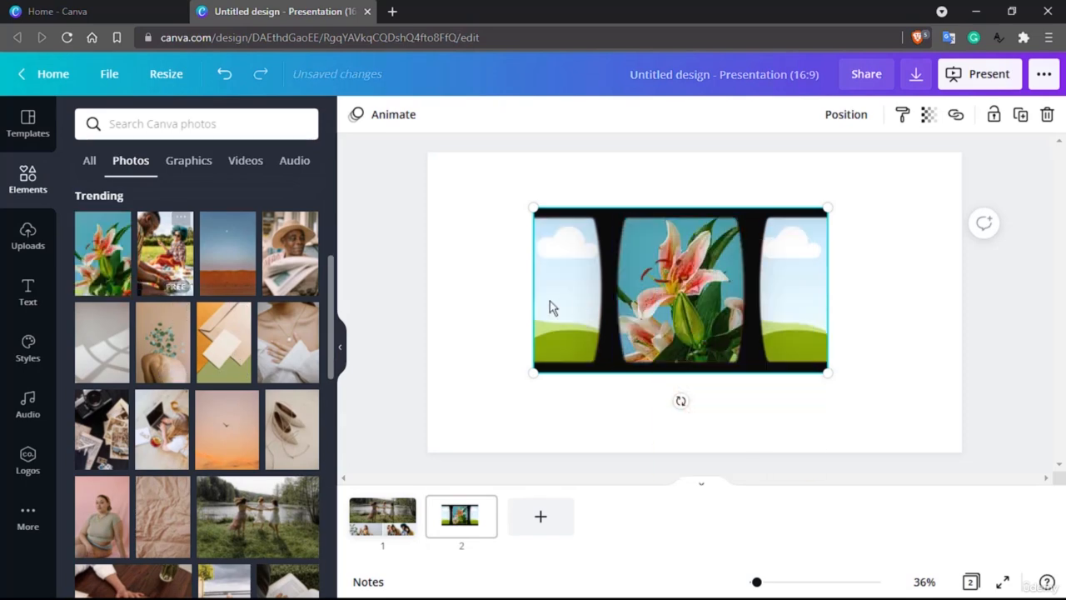
{"action": "left_click_drag", "start_coordinate": [167, 337], "coordinate": [548, 291]}
{"action": "left_click_drag", "start_coordinate": [227, 449], "coordinate": [793, 303]}
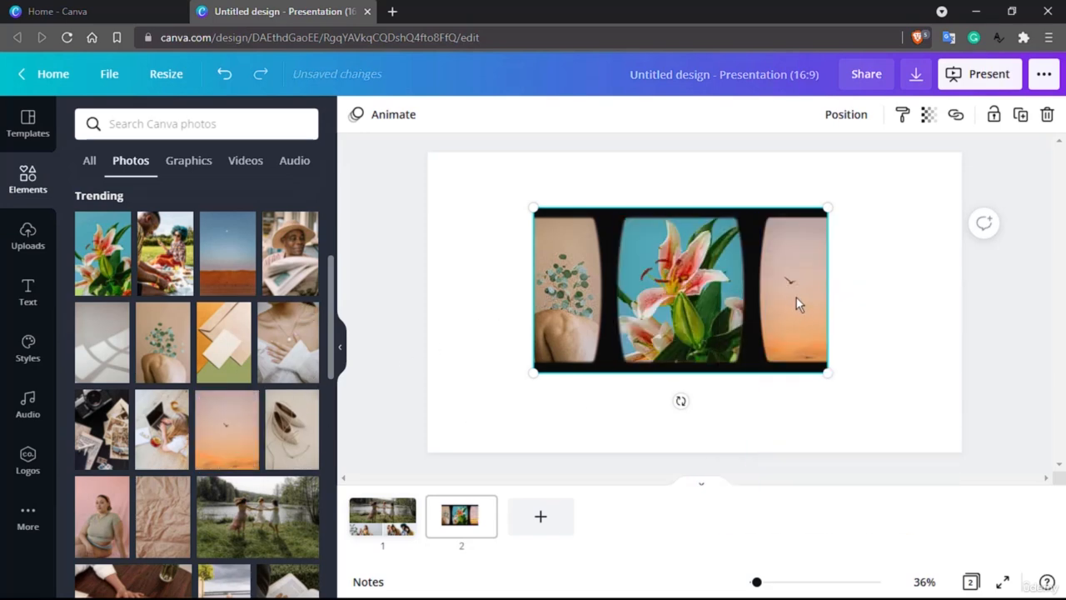
Try adjusting the sunset photo's crop within the film strip's right window, and deselect the frame.
{"action": "double_click", "coordinate": [797, 301]}
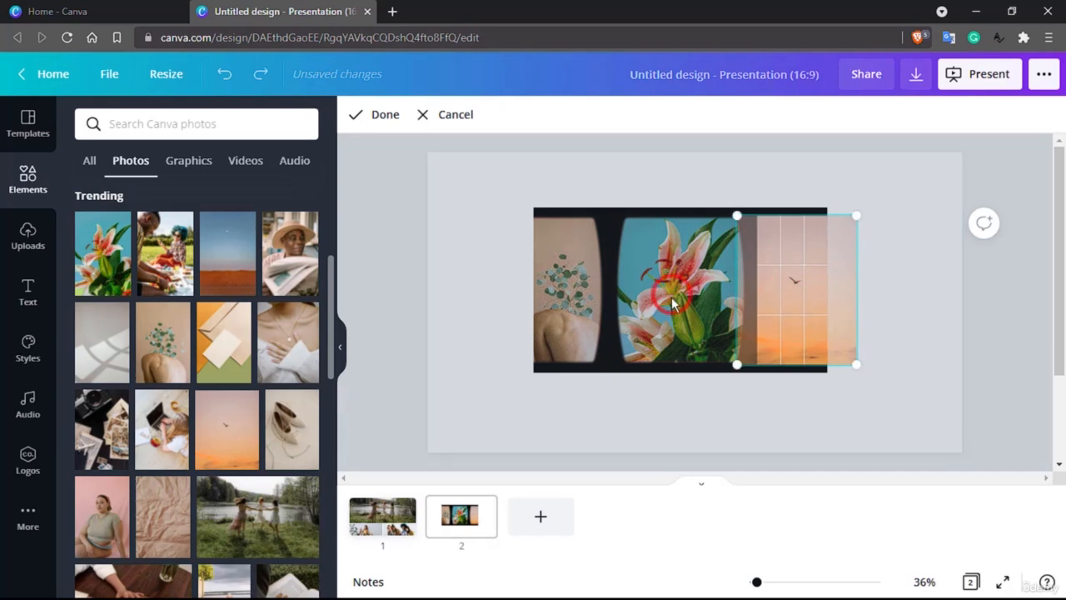
{"action": "left_click", "coordinate": [769, 484]}
{"action": "left_click", "coordinate": [436, 276]}
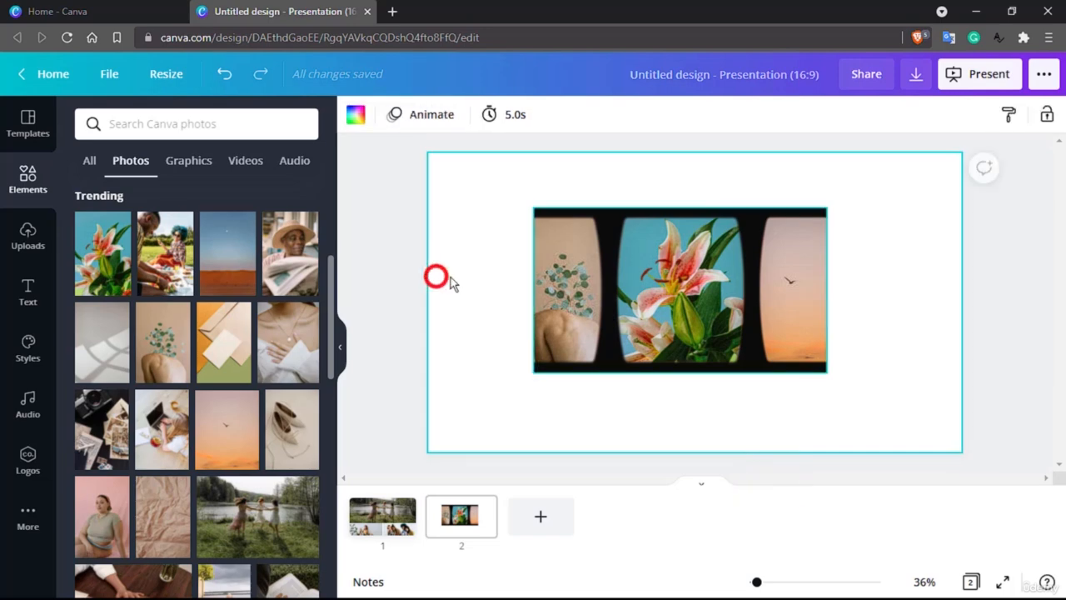
Enlarge the pink lily photo inside the film strip's centre window, reposition it around the main bloom and apply the crop.
{"action": "left_click", "coordinate": [686, 281]}
{"action": "double_click", "coordinate": [684, 274]}
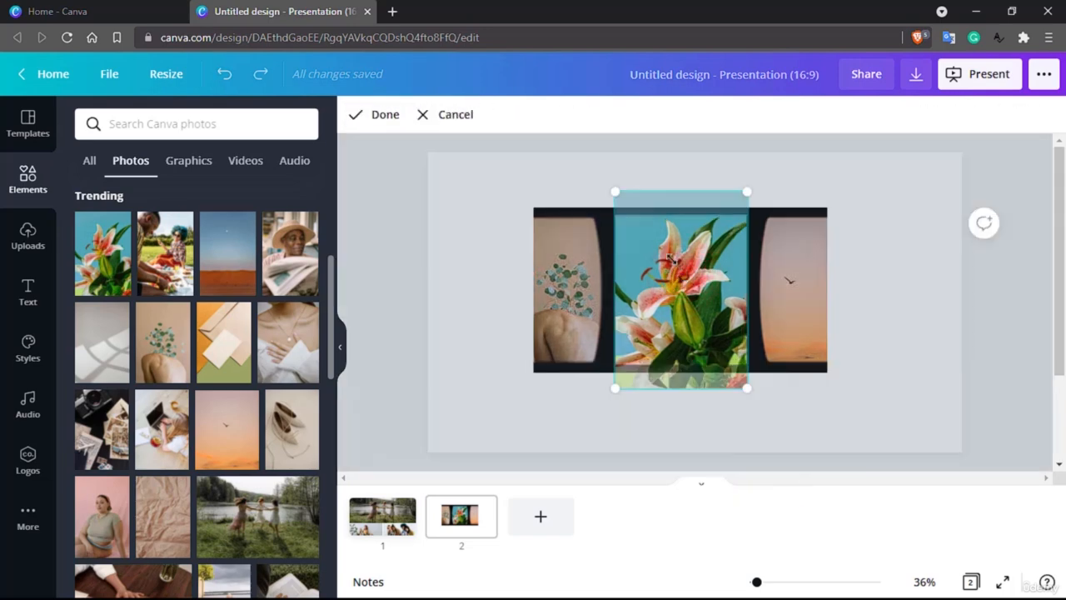
{"action": "left_click_drag", "start_coordinate": [614, 186], "coordinate": [641, 227]}
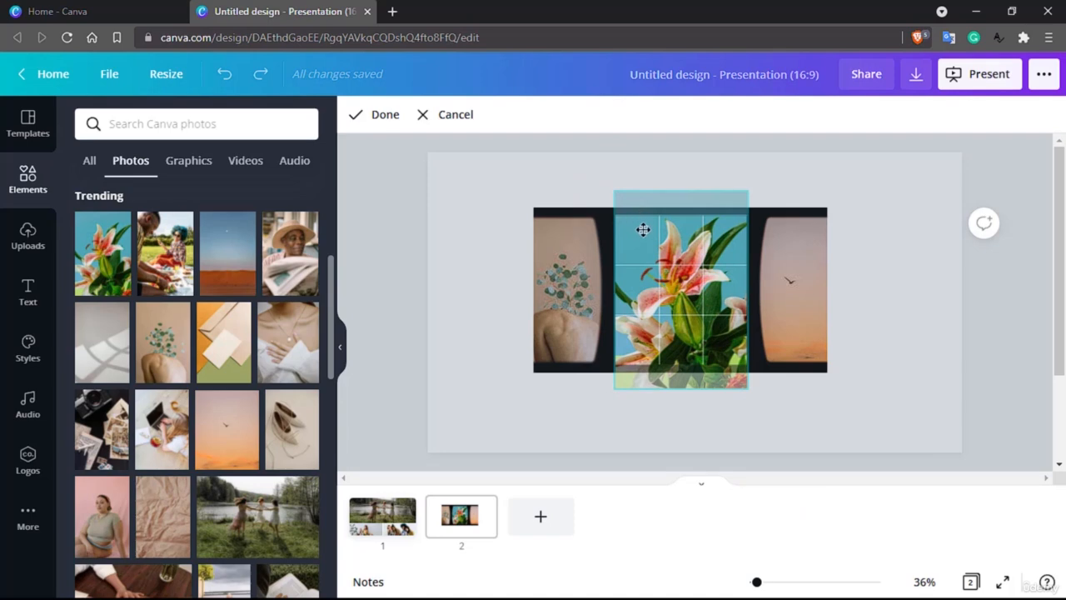
{"action": "left_click", "coordinate": [750, 389]}
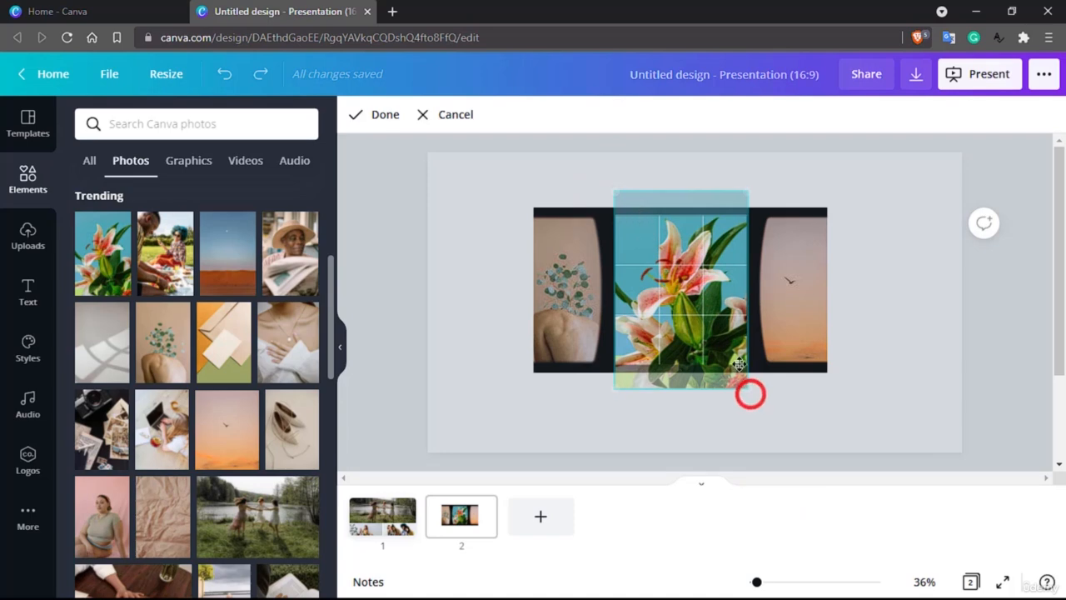
{"action": "left_click_drag", "start_coordinate": [615, 388], "coordinate": [545, 455]}
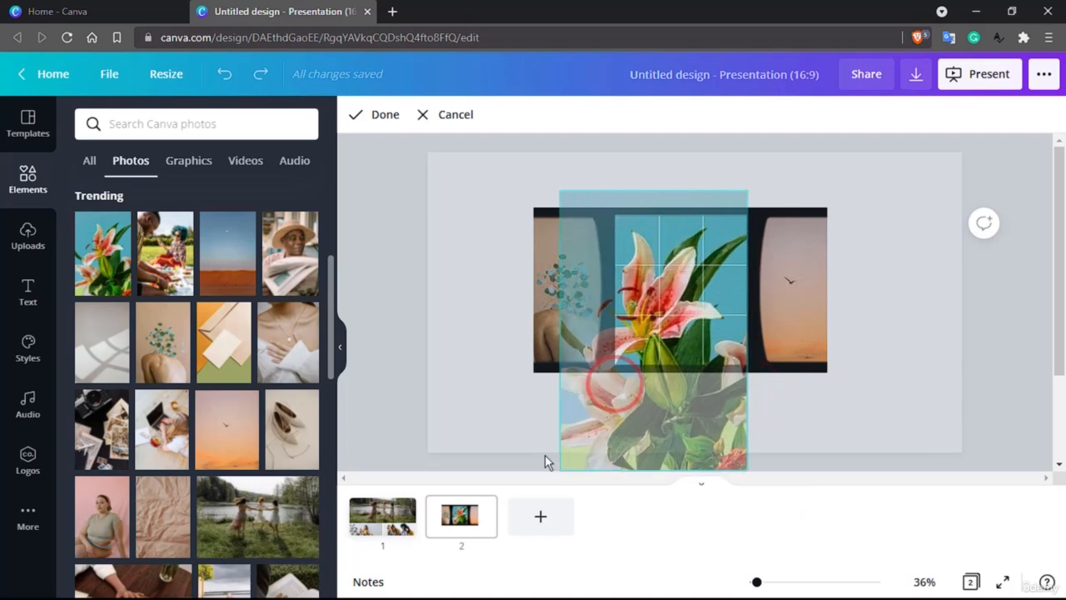
{"action": "left_click_drag", "start_coordinate": [623, 363], "coordinate": [658, 360]}
{"action": "left_click_drag", "start_coordinate": [588, 189], "coordinate": [604, 215]}
{"action": "left_click_drag", "start_coordinate": [658, 365], "coordinate": [656, 330]}
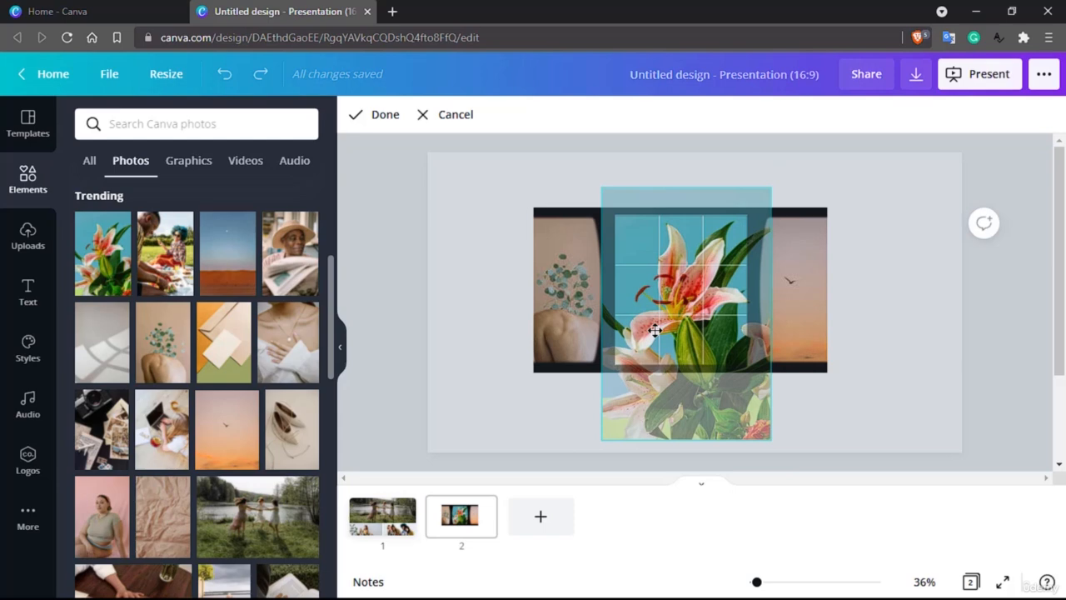
{"action": "left_click", "coordinate": [377, 117]}
{"action": "left_click", "coordinate": [381, 115]}
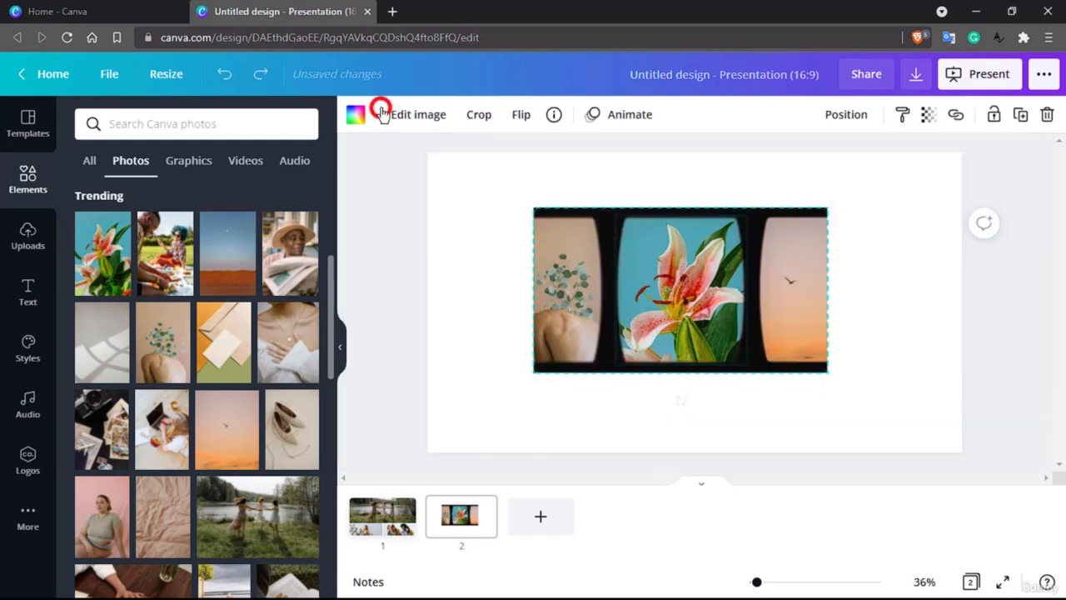
{"action": "left_click", "coordinate": [574, 294]}
{"action": "double_click", "coordinate": [577, 298]}
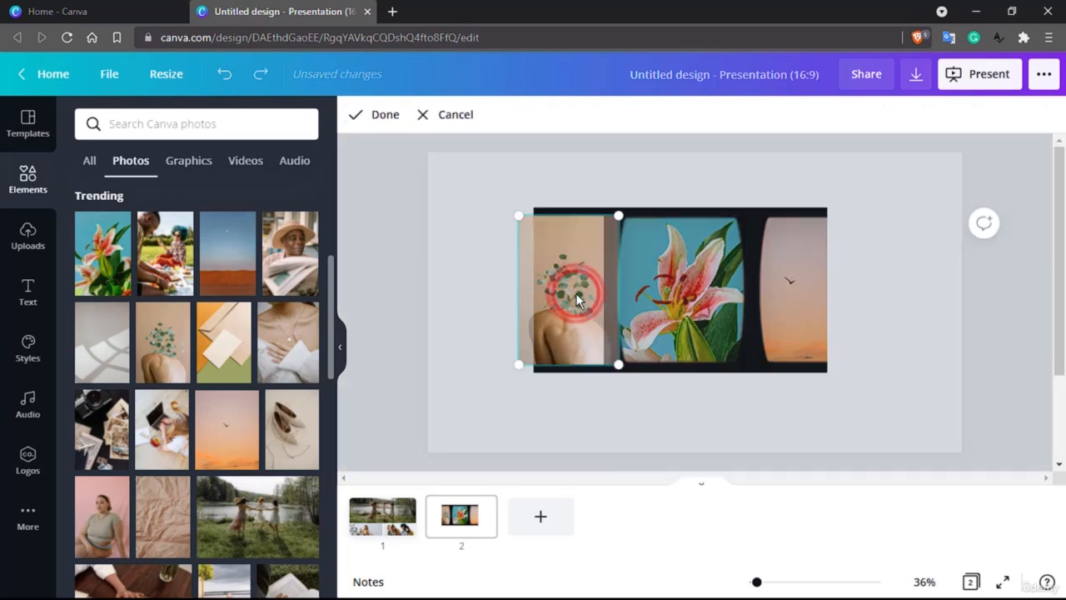
{"action": "left_click", "coordinate": [720, 167]}
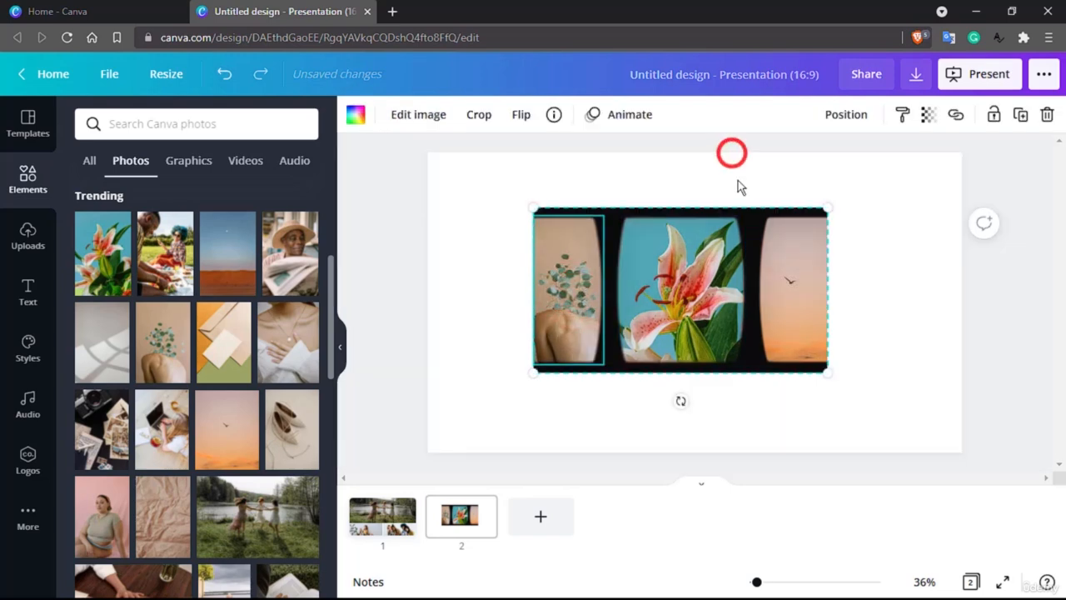
{"action": "left_click", "coordinate": [783, 404]}
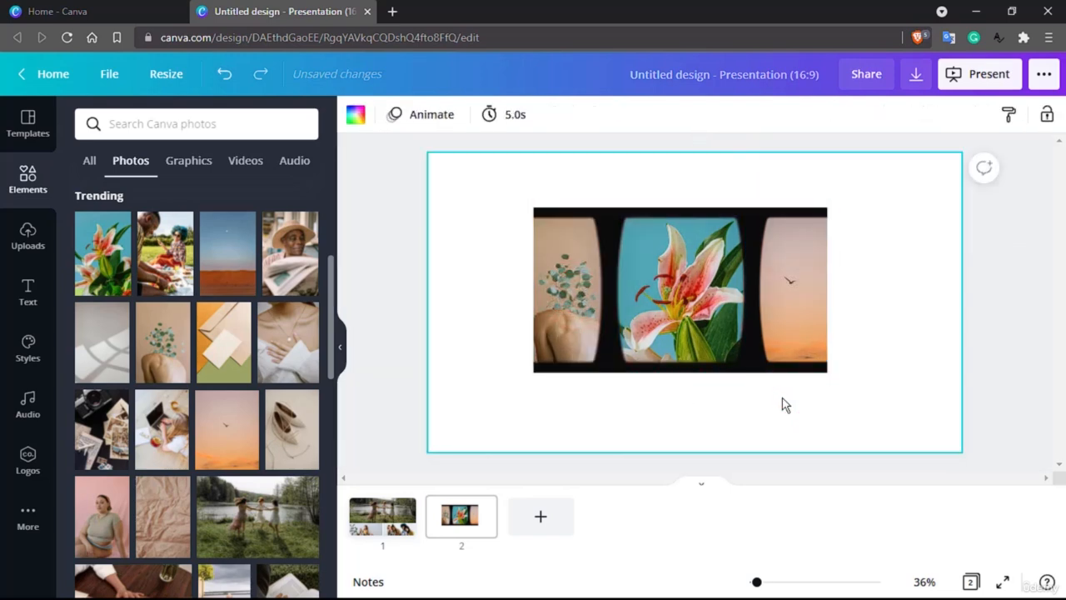
Add a blank third page and open the full charts collection in the elements library.
{"action": "left_click", "coordinate": [28, 180]}
{"action": "scroll", "coordinate": [174, 379], "scroll_direction": "down", "scroll_amount": 10}
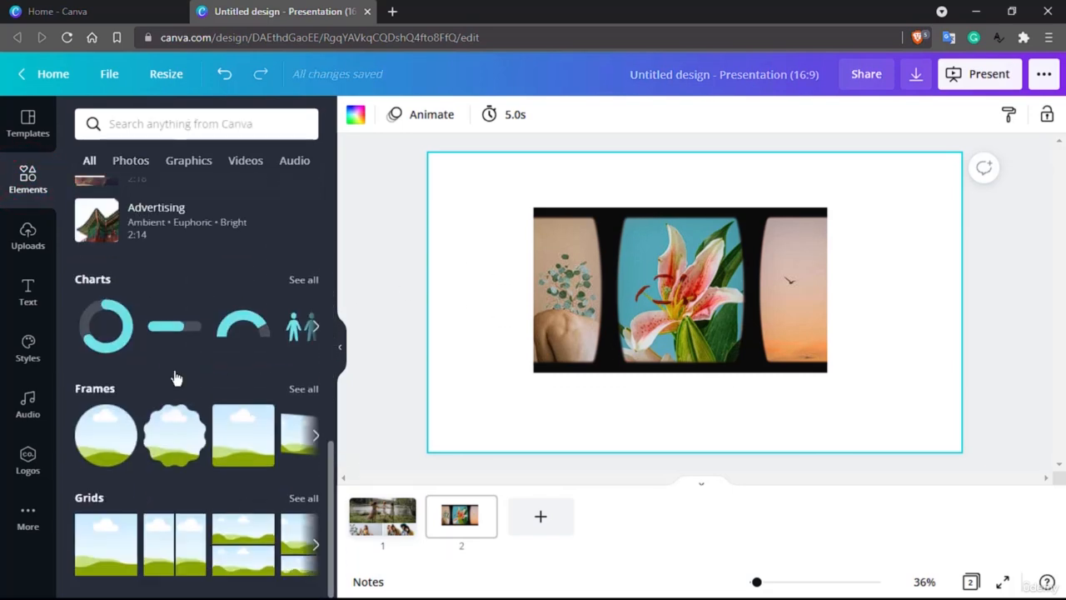
{"action": "left_click", "coordinate": [540, 514]}
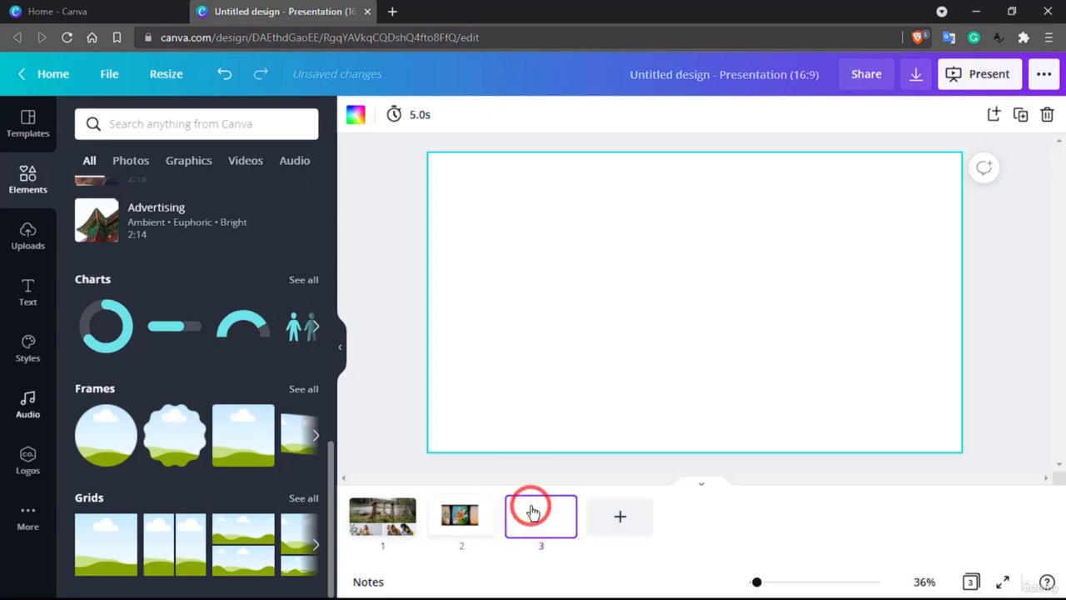
{"action": "left_click", "coordinate": [298, 279]}
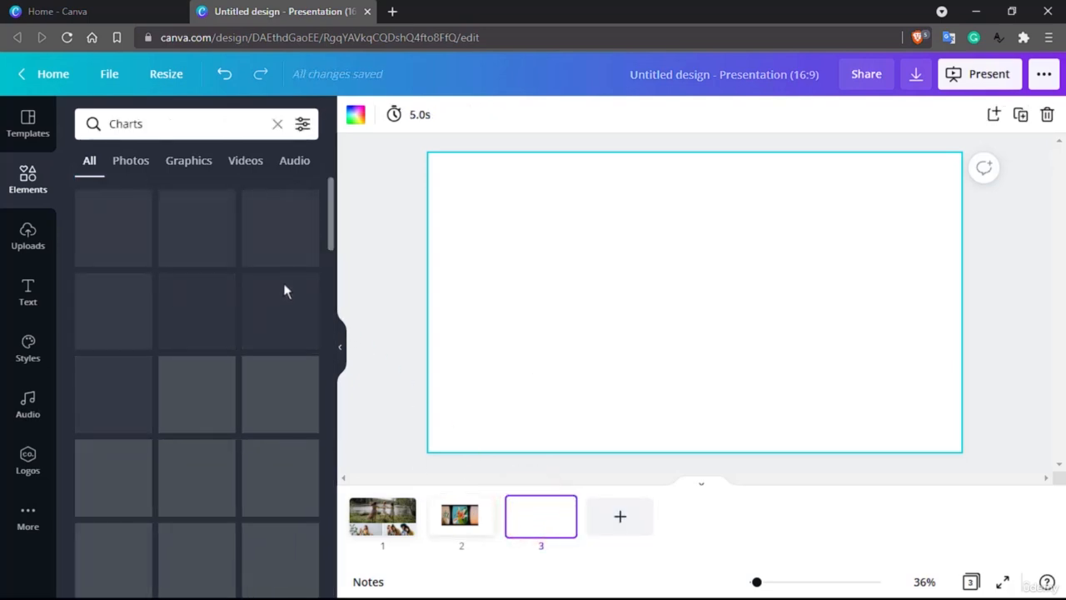
Place the multi-series line chart on the third page and shift it slightly towards the page's lower edge.
{"action": "scroll", "coordinate": [197, 339], "scroll_direction": "down", "scroll_amount": 4}
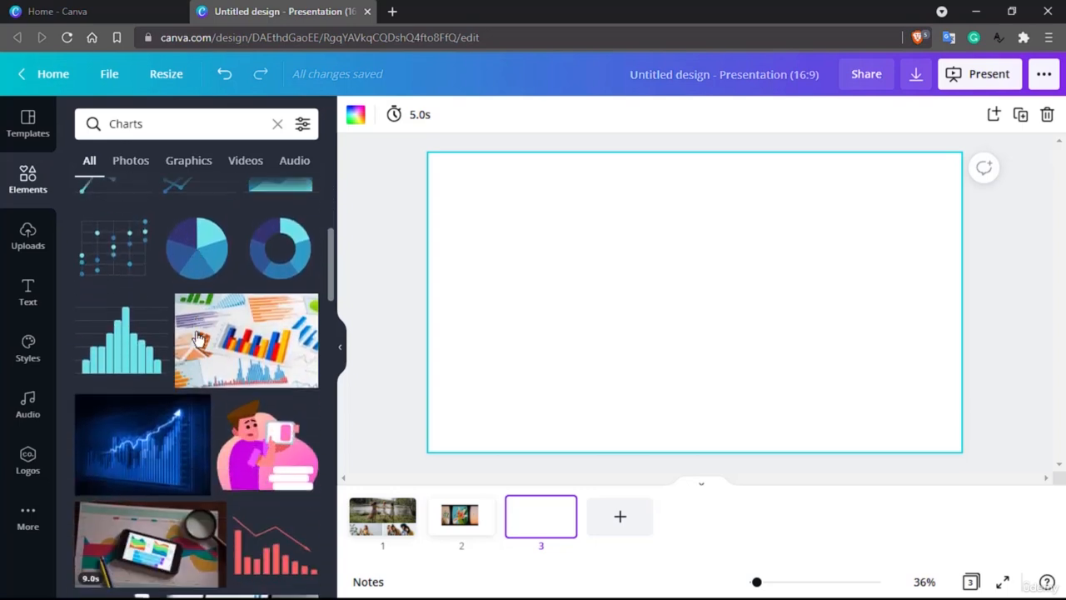
{"action": "scroll", "coordinate": [236, 368], "scroll_direction": "up", "scroll_amount": 1}
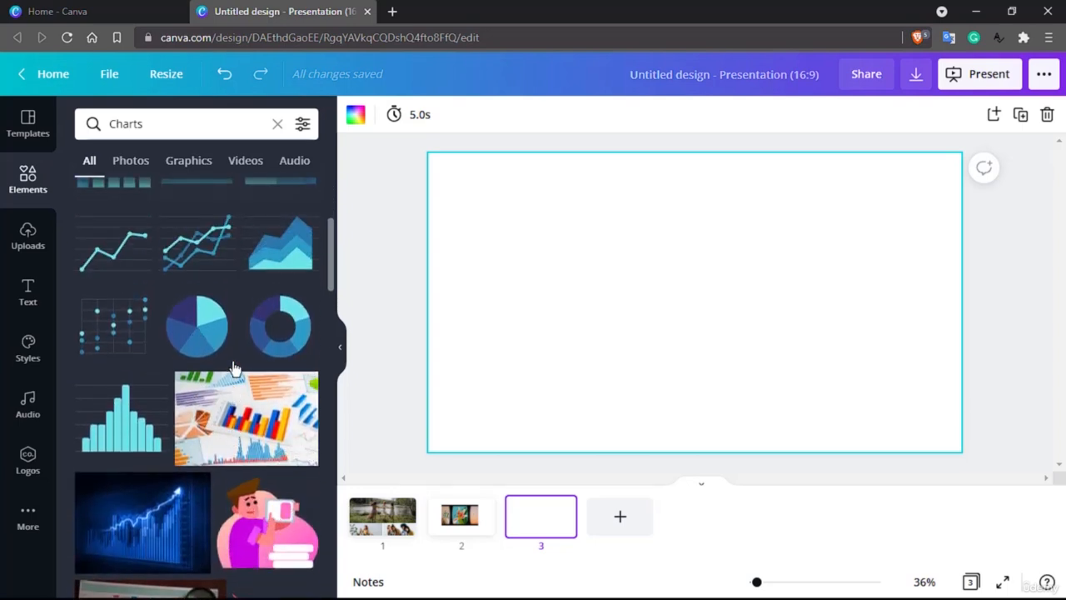
{"action": "left_click_drag", "start_coordinate": [171, 238], "coordinate": [683, 315]}
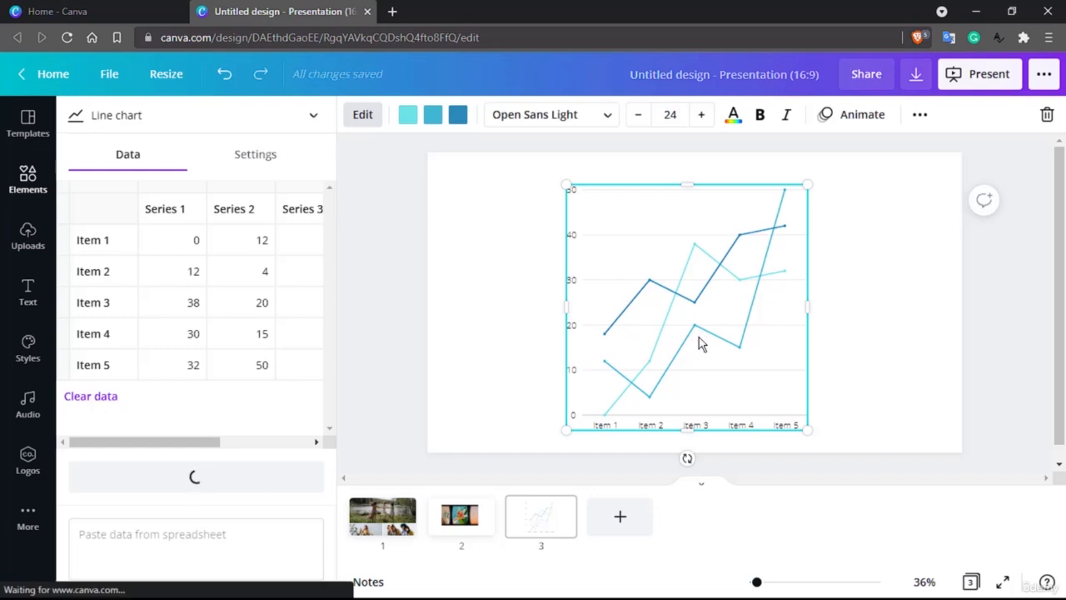
{"action": "left_click", "coordinate": [650, 281]}
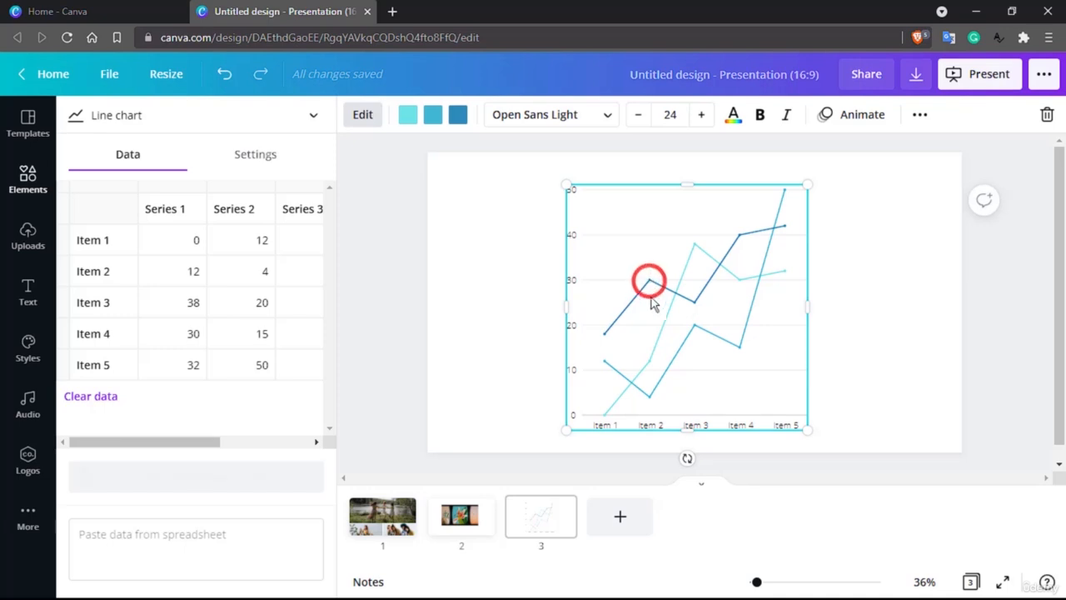
{"action": "left_click_drag", "start_coordinate": [650, 281], "coordinate": [658, 298]}
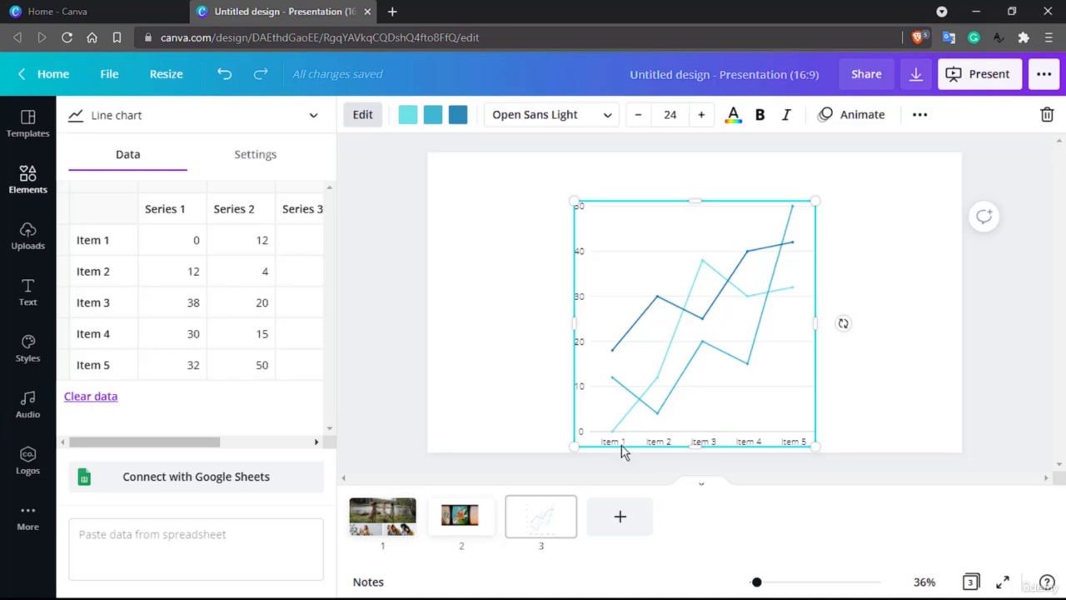
Rename the chart's first four items to Canva, Photoshop, Illustrator and Gimp.
{"action": "left_click", "coordinate": [94, 236]}
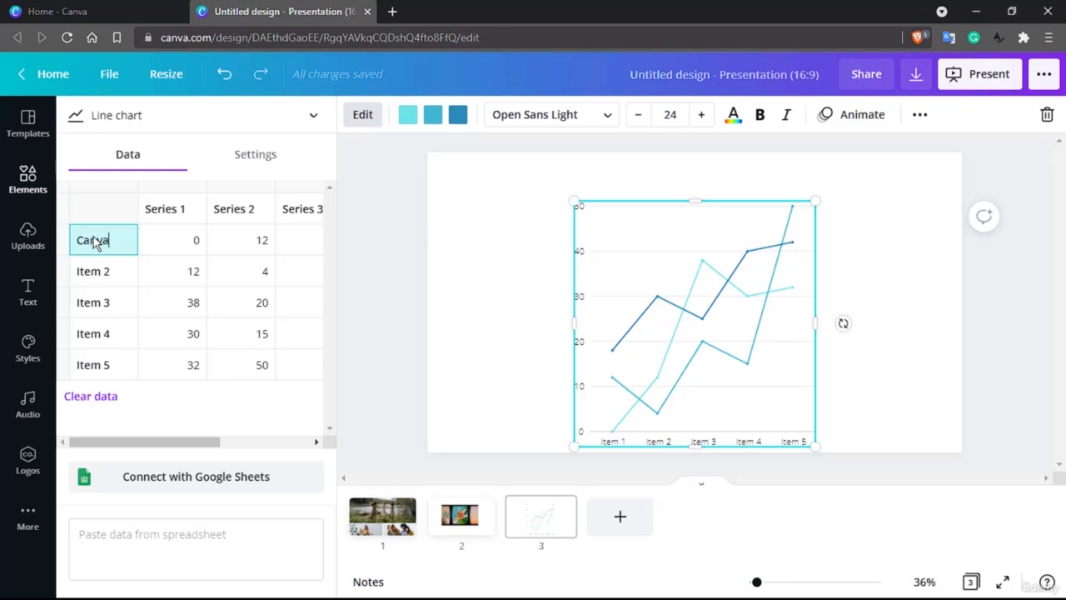
{"action": "double_click", "coordinate": [104, 272]}
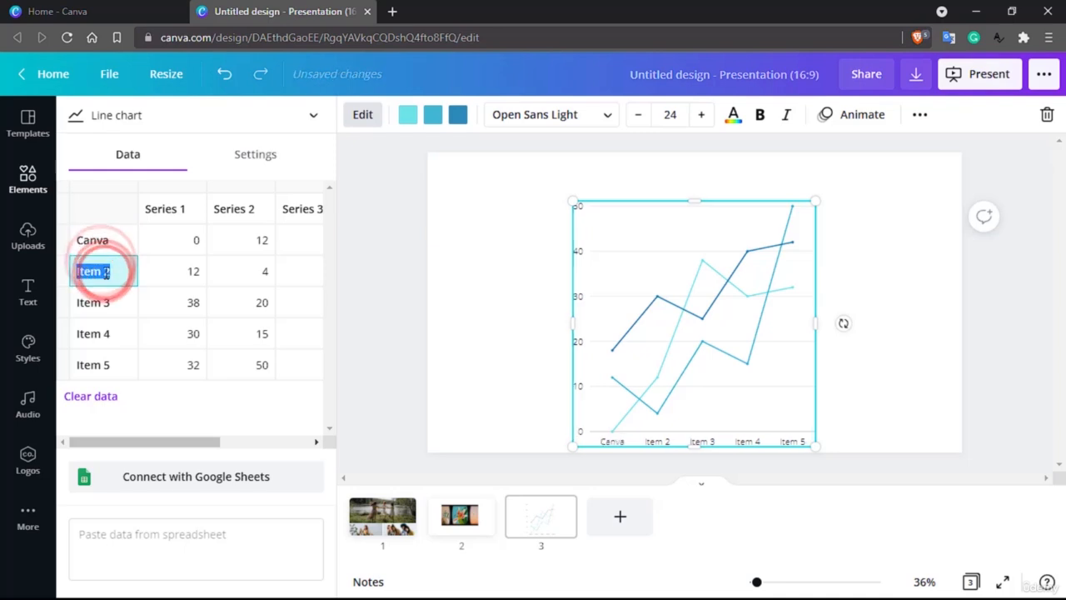
{"action": "type", "text": "Photoshop"}
{"action": "double_click", "coordinate": [97, 300]}
{"action": "type", "text": "Illustrator"}
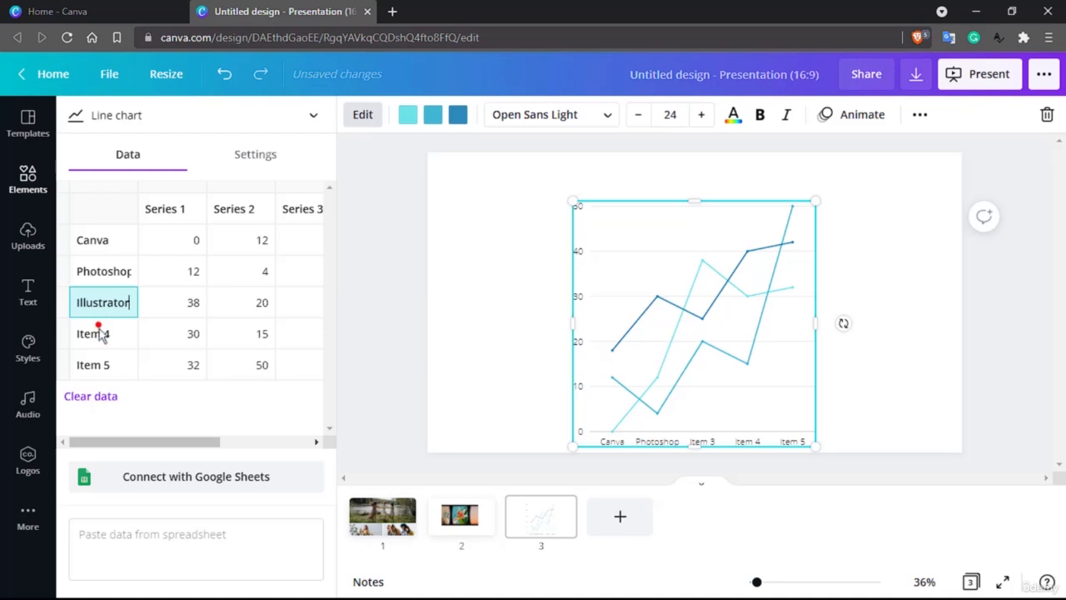
{"action": "double_click", "coordinate": [99, 332]}
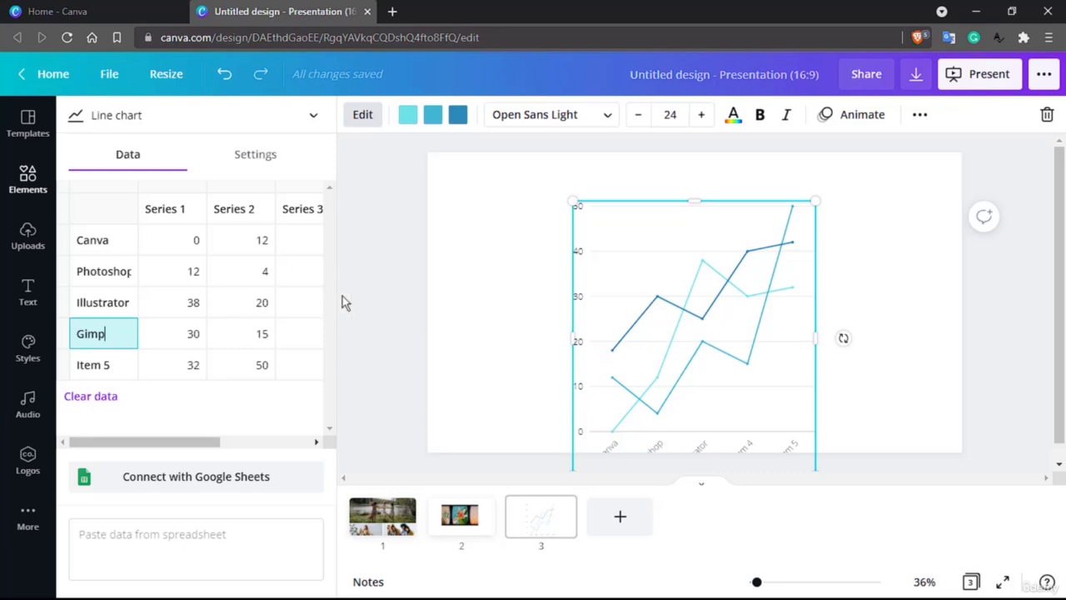
{"action": "type", "text": "Gimp"}
{"action": "key", "text": "Return"}
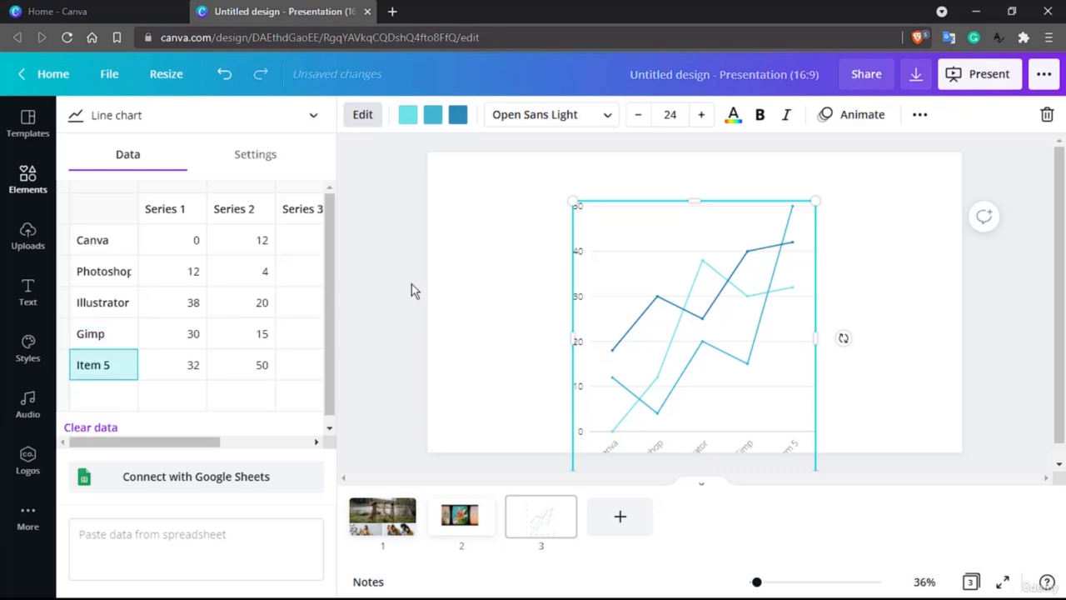
Move the line chart up the page, widen it to span most of the page width and reposition it within the page.
{"action": "left_click", "coordinate": [631, 252]}
{"action": "left_click_drag", "start_coordinate": [631, 252], "coordinate": [596, 204]}
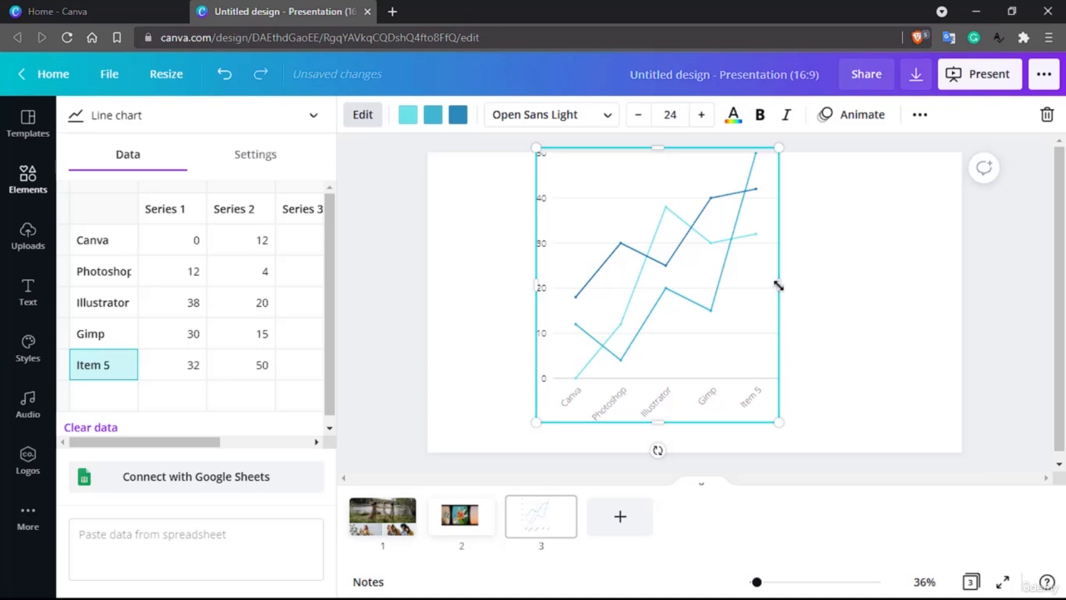
{"action": "left_click_drag", "start_coordinate": [779, 288], "coordinate": [938, 295]}
{"action": "left_click", "coordinate": [707, 164]}
{"action": "left_click_drag", "start_coordinate": [707, 164], "coordinate": [631, 185]}
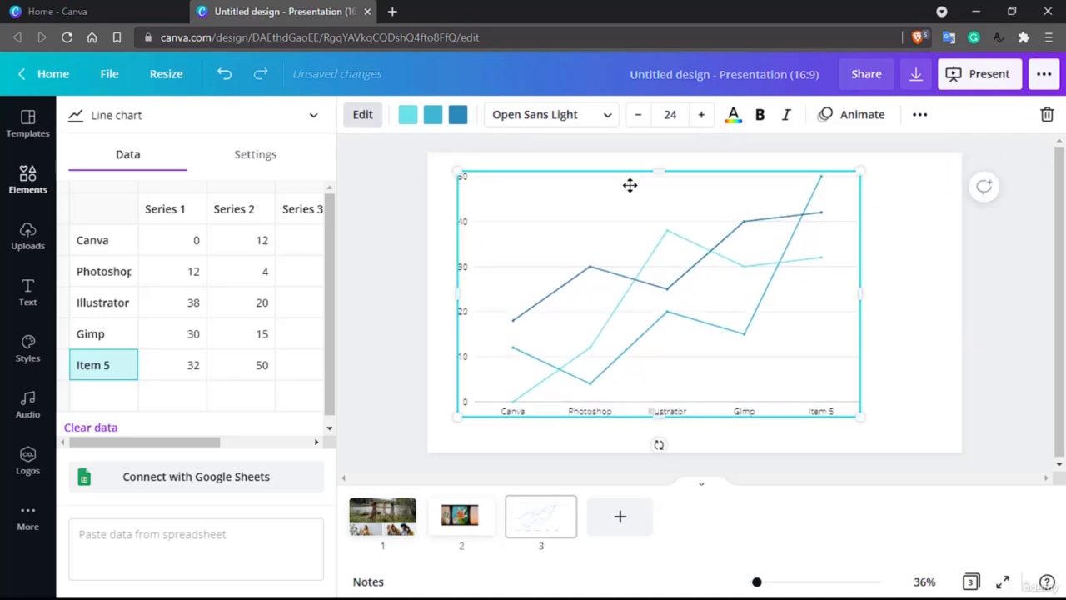
Set Canva's Series 1 value to 100 in the chart data.
{"action": "left_click", "coordinate": [195, 244]}
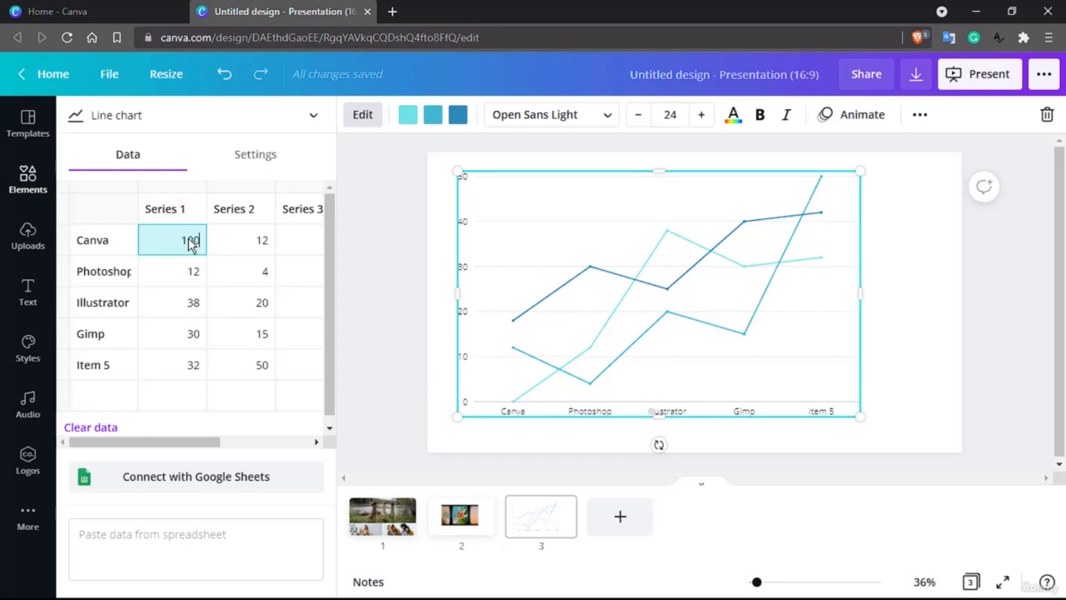
{"action": "left_click", "coordinate": [241, 241]}
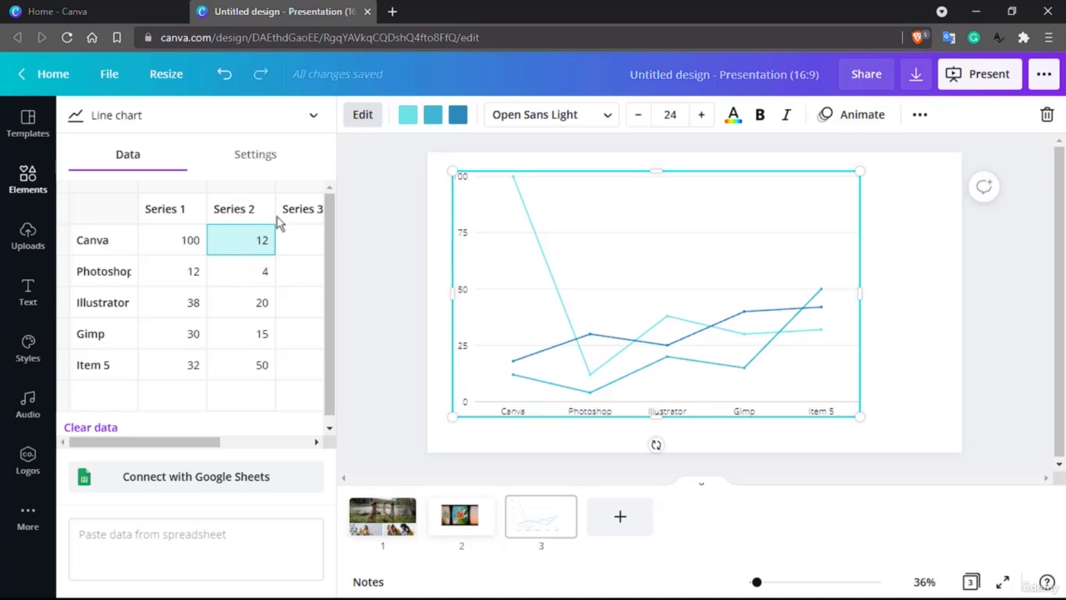
Recolour the Series 2 line with the brand palette's dark red and the Series 3 line with a near-black photo colour.
{"action": "left_click", "coordinate": [440, 121]}
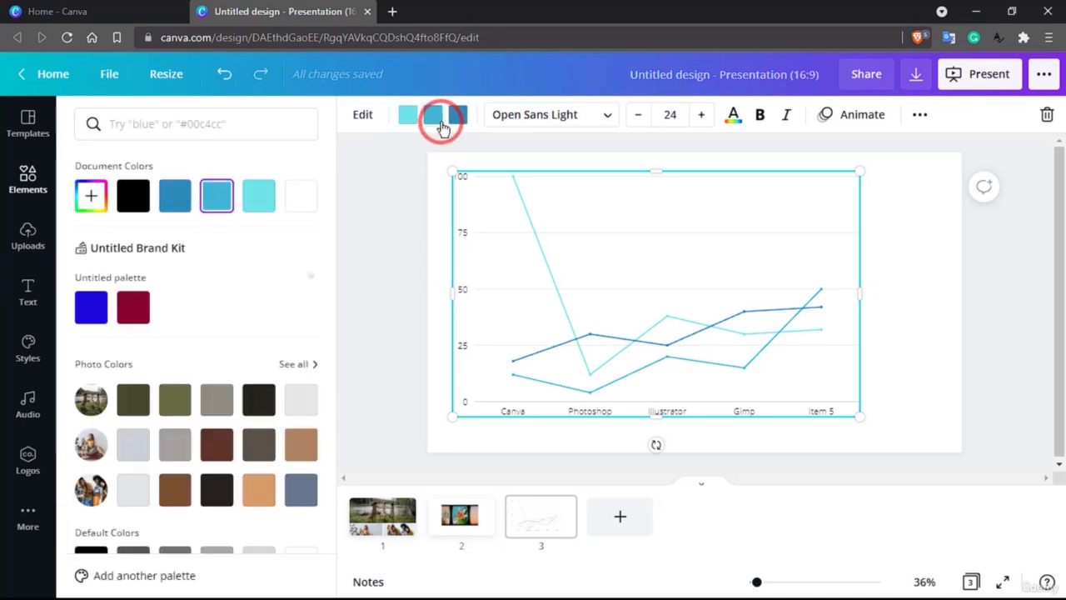
{"action": "left_click", "coordinate": [125, 322]}
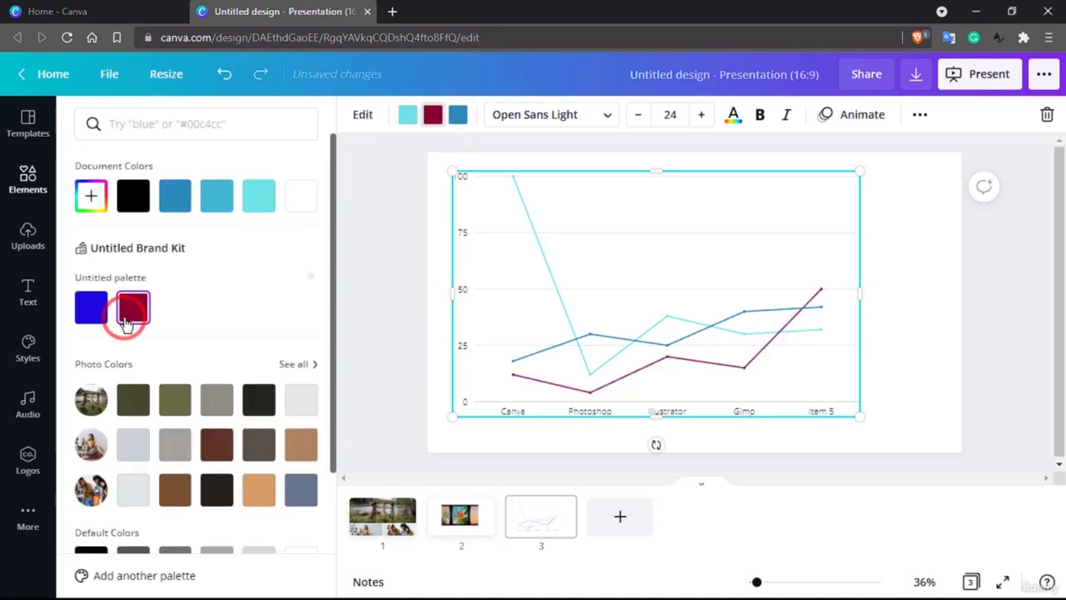
{"action": "left_click", "coordinate": [638, 342]}
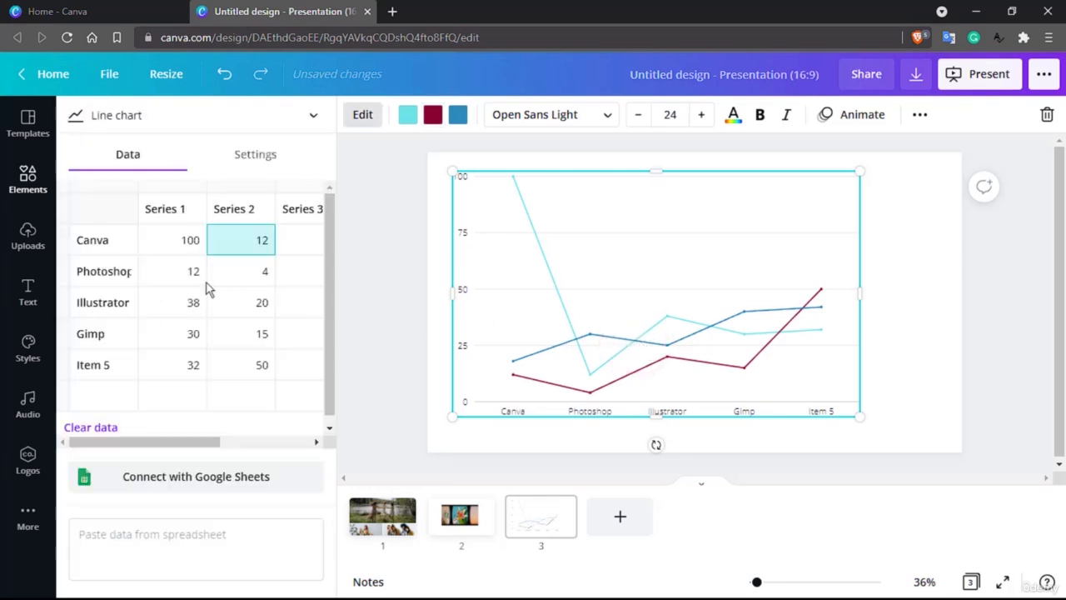
{"action": "left_click", "coordinate": [114, 278]}
{"action": "left_click", "coordinate": [458, 116]}
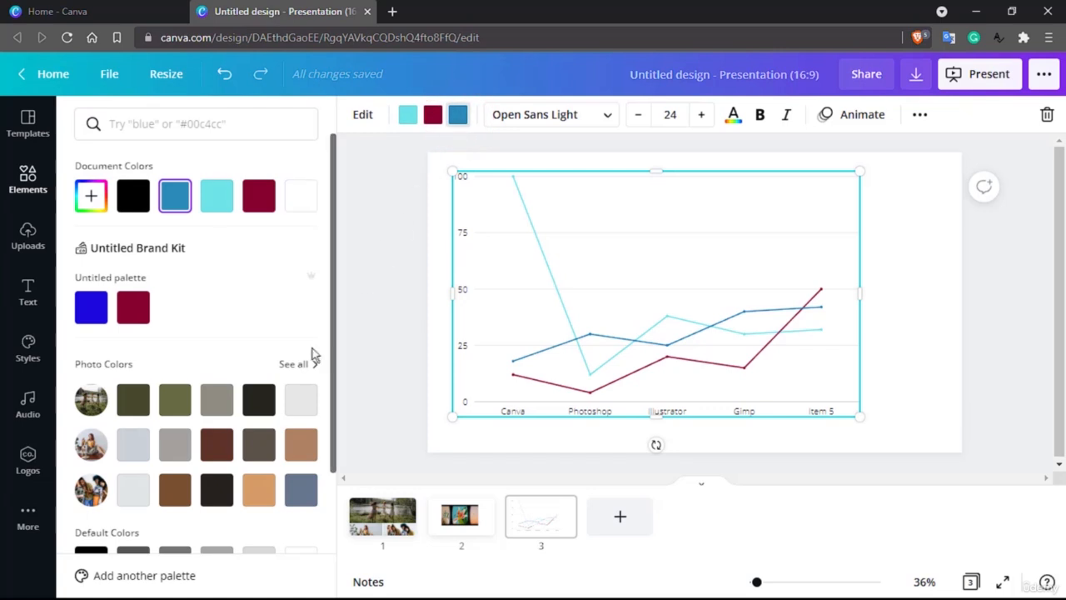
{"action": "left_click", "coordinate": [214, 504]}
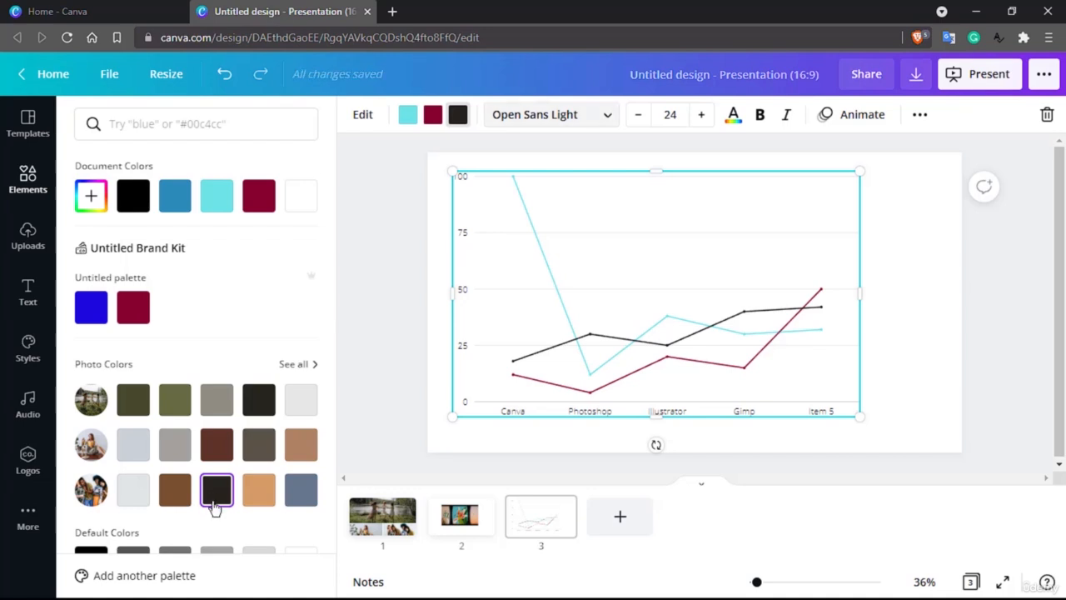
Set the chart's font to Times Neue Roman and check the chart's additional formatting options.
{"action": "left_click", "coordinate": [609, 118]}
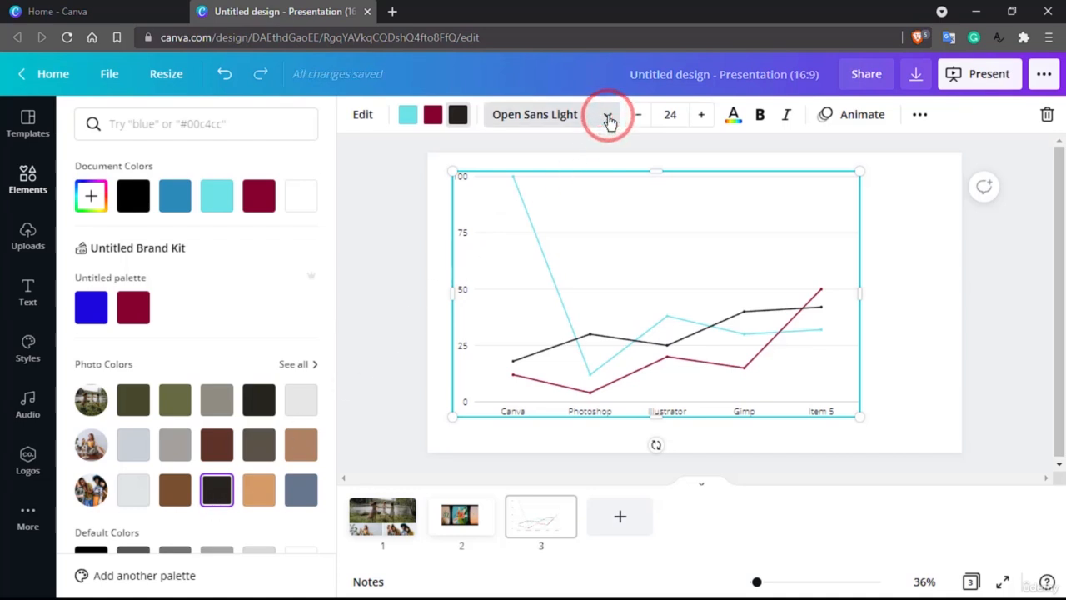
{"action": "left_click", "coordinate": [100, 227]}
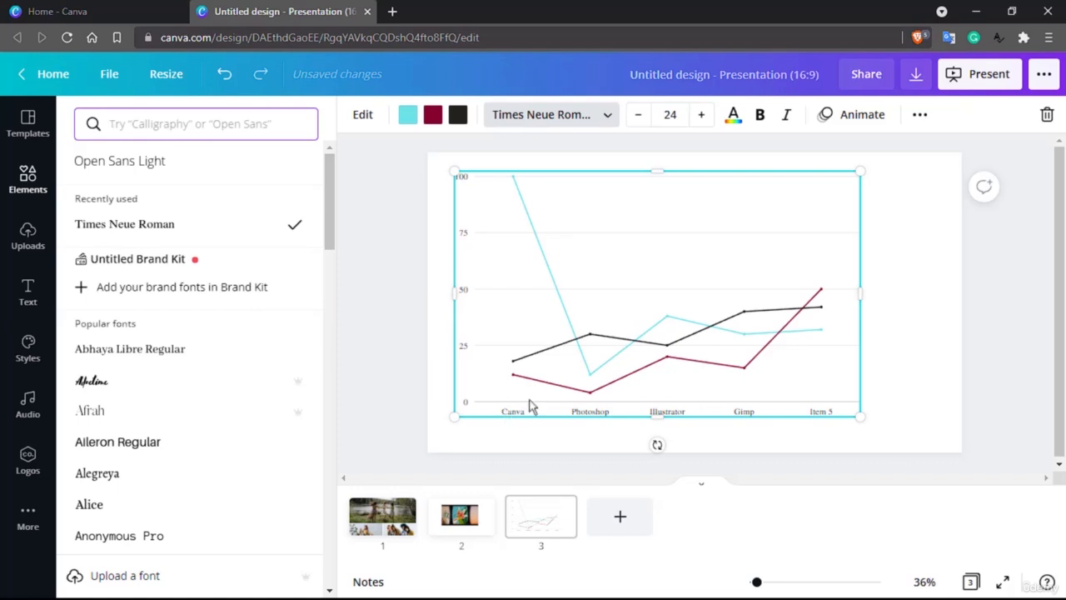
{"action": "left_click", "coordinate": [921, 116]}
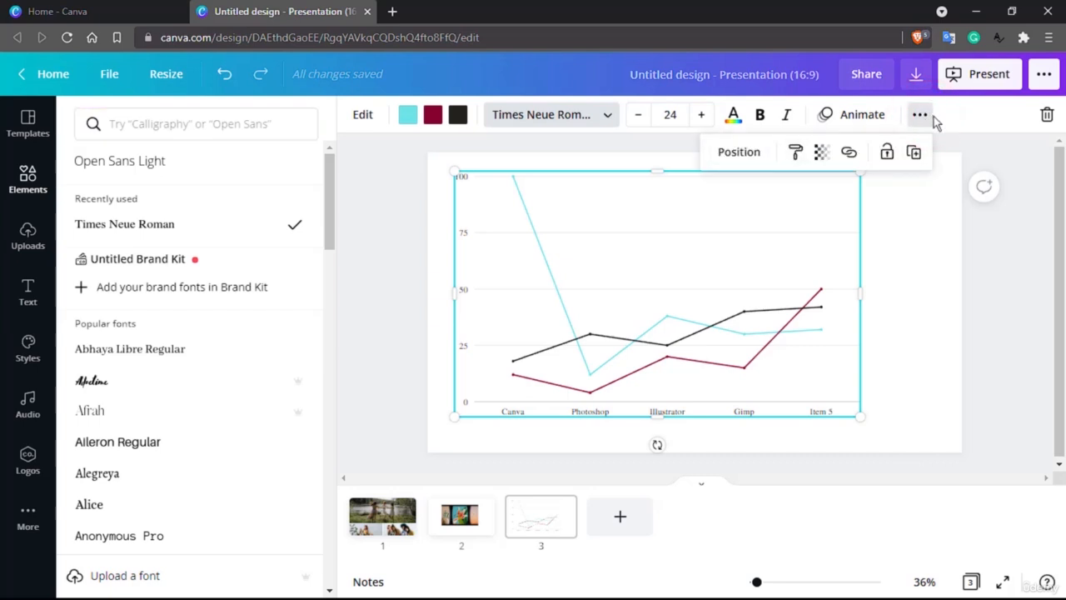
{"action": "left_click", "coordinate": [932, 119]}
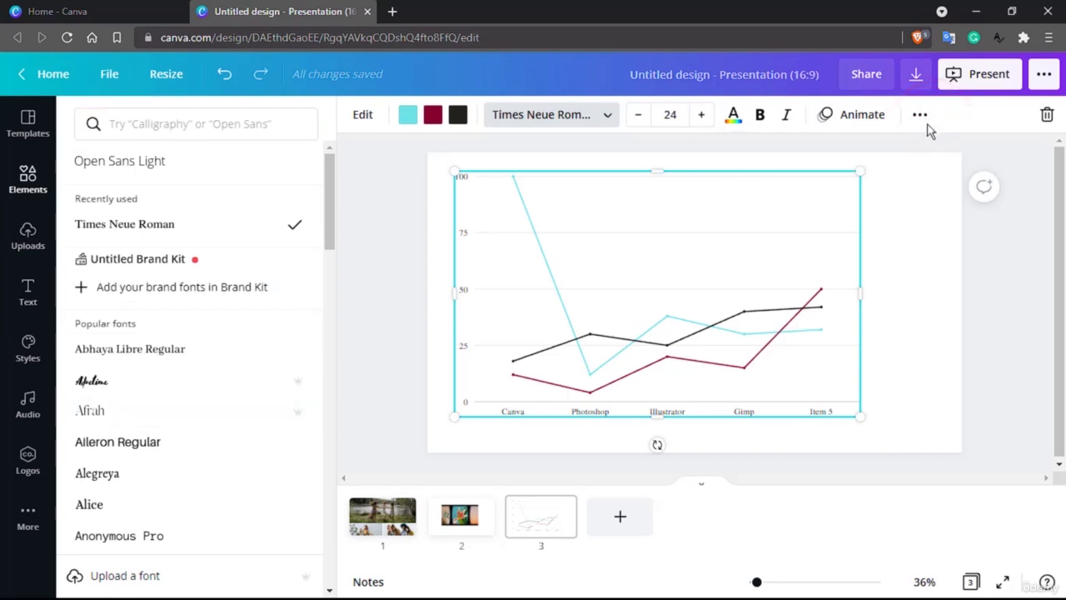
Add a blank fourth page and bring up the audio tracks in the Elements library.
{"action": "left_click", "coordinate": [618, 518]}
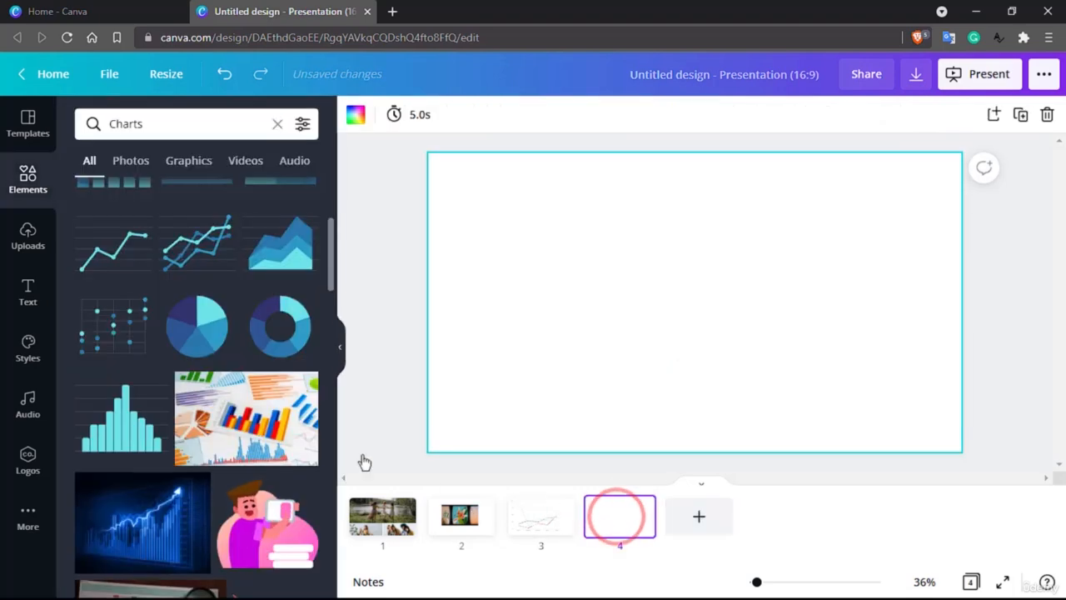
{"action": "scroll", "coordinate": [271, 437], "scroll_direction": "down", "scroll_amount": 10}
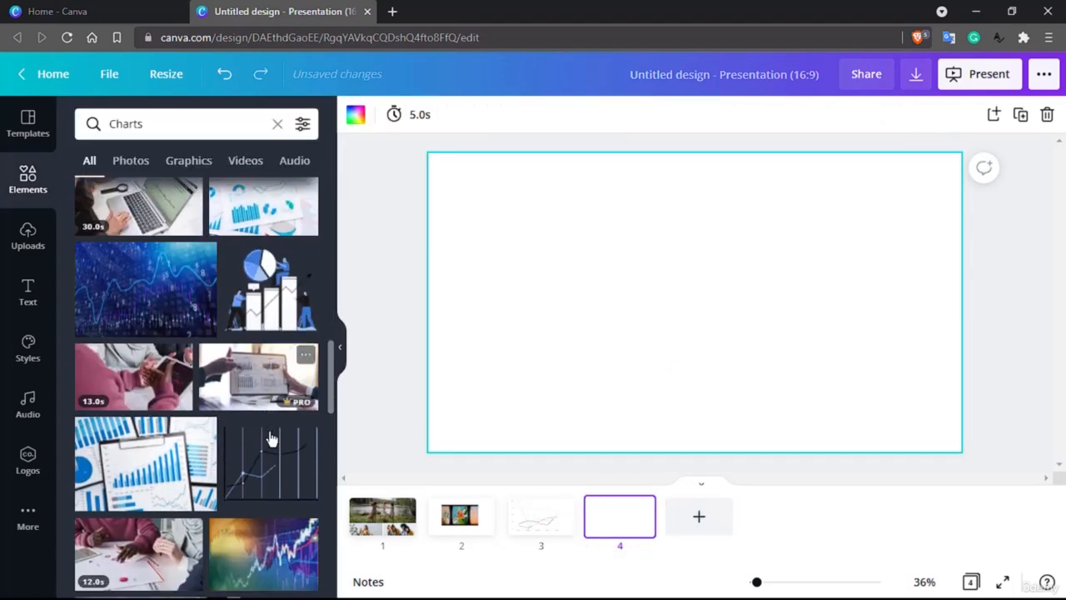
{"action": "left_click", "coordinate": [28, 181]}
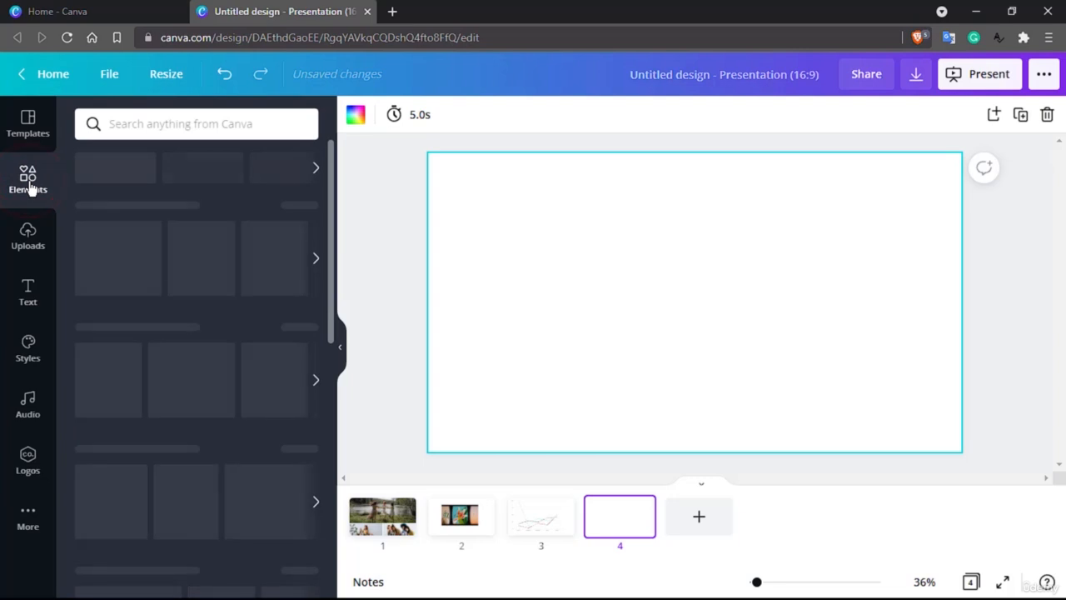
{"action": "scroll", "coordinate": [117, 437], "scroll_direction": "down", "scroll_amount": 8}
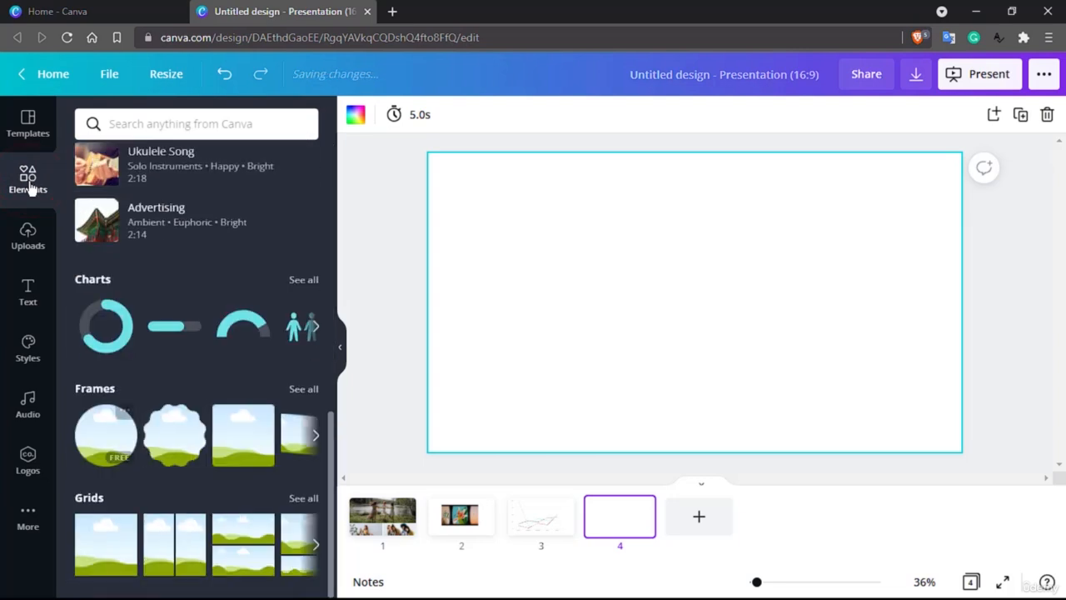
{"action": "left_click", "coordinate": [32, 188]}
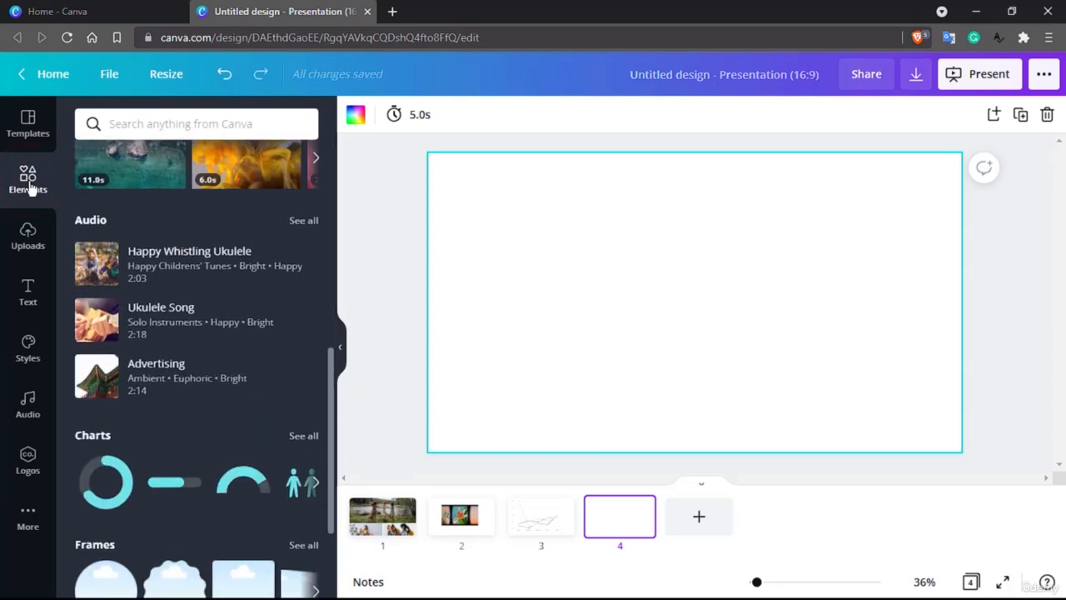
Try the Happy Whistling Ukulele track on page 4 with a shifted playback section and volume 20, and delete the track.
{"action": "left_click_drag", "start_coordinate": [188, 267], "coordinate": [687, 254]}
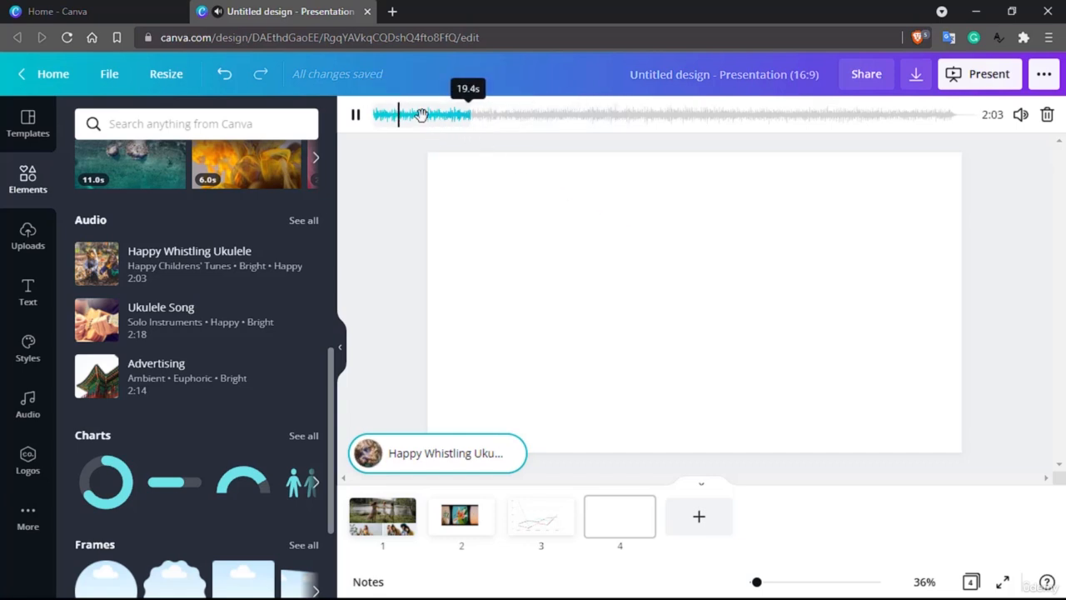
{"action": "left_click_drag", "start_coordinate": [421, 116], "coordinate": [569, 118]}
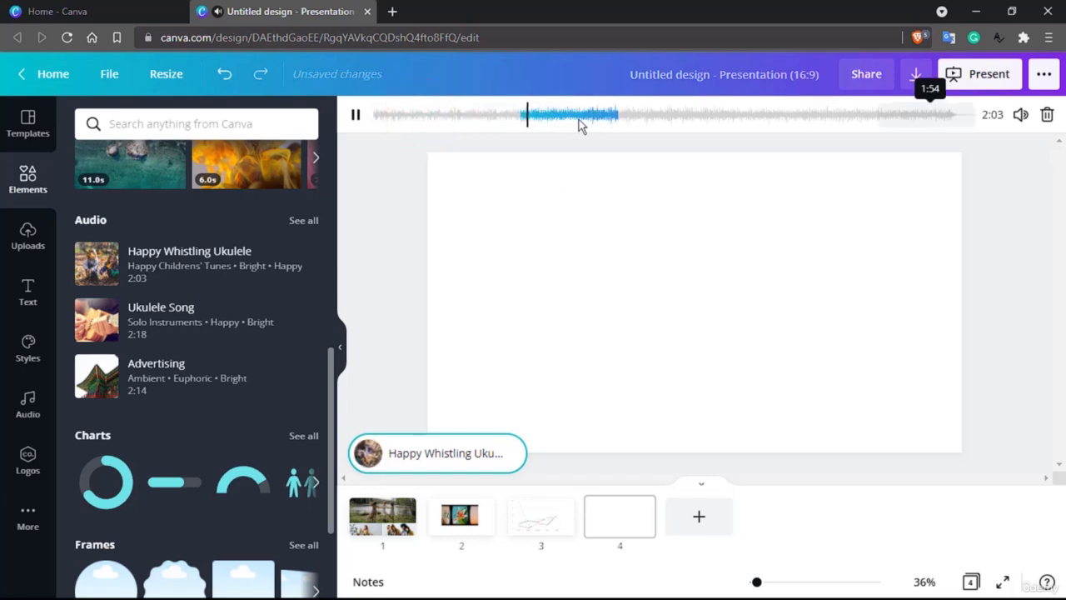
{"action": "left_click", "coordinate": [1020, 115]}
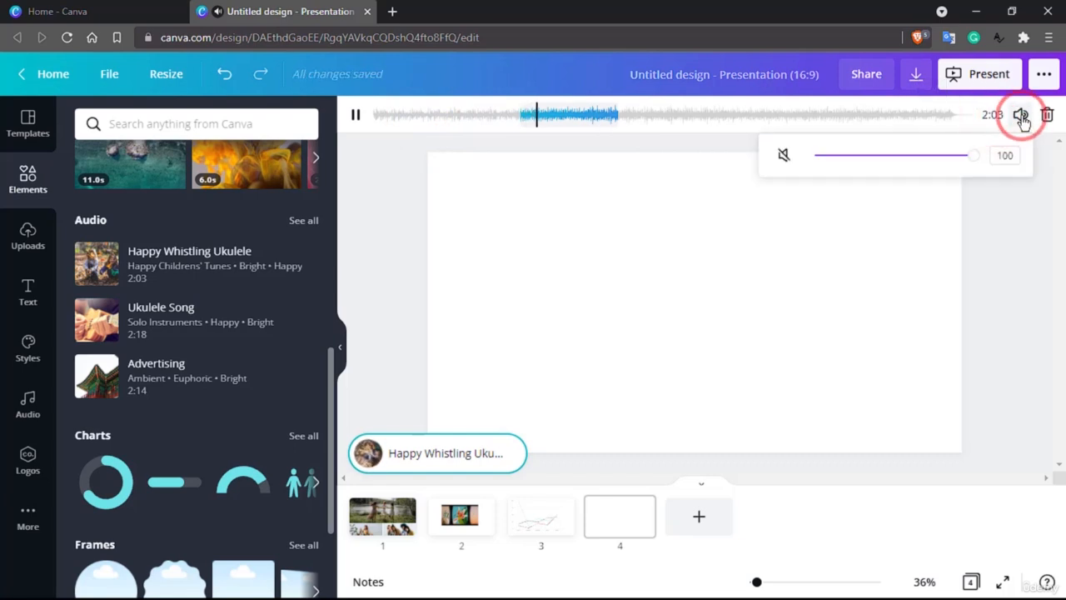
{"action": "left_click_drag", "start_coordinate": [959, 164], "coordinate": [858, 161]}
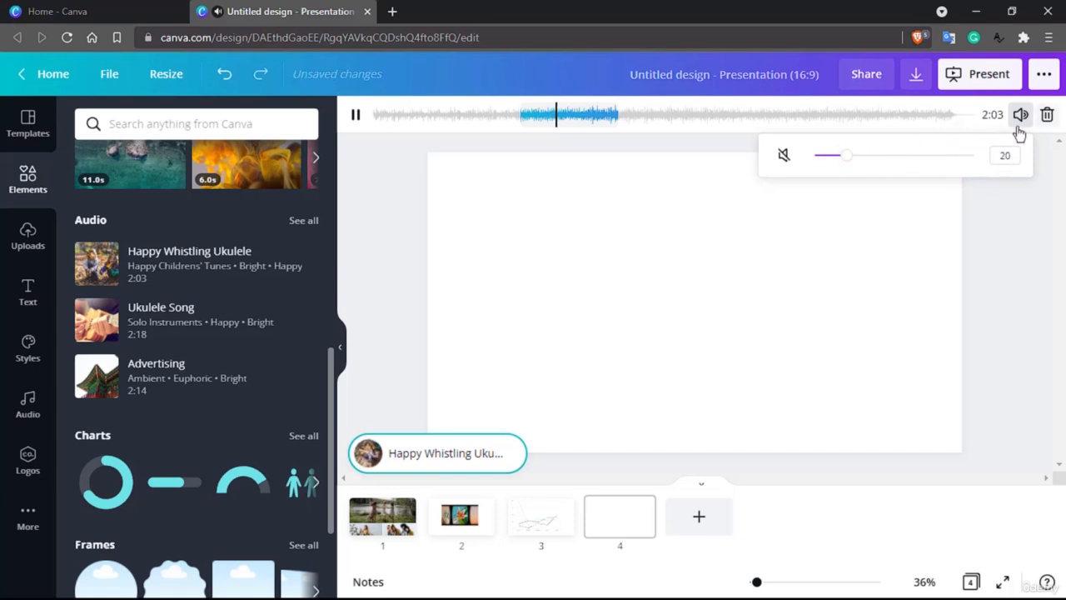
{"action": "left_click", "coordinate": [1047, 116]}
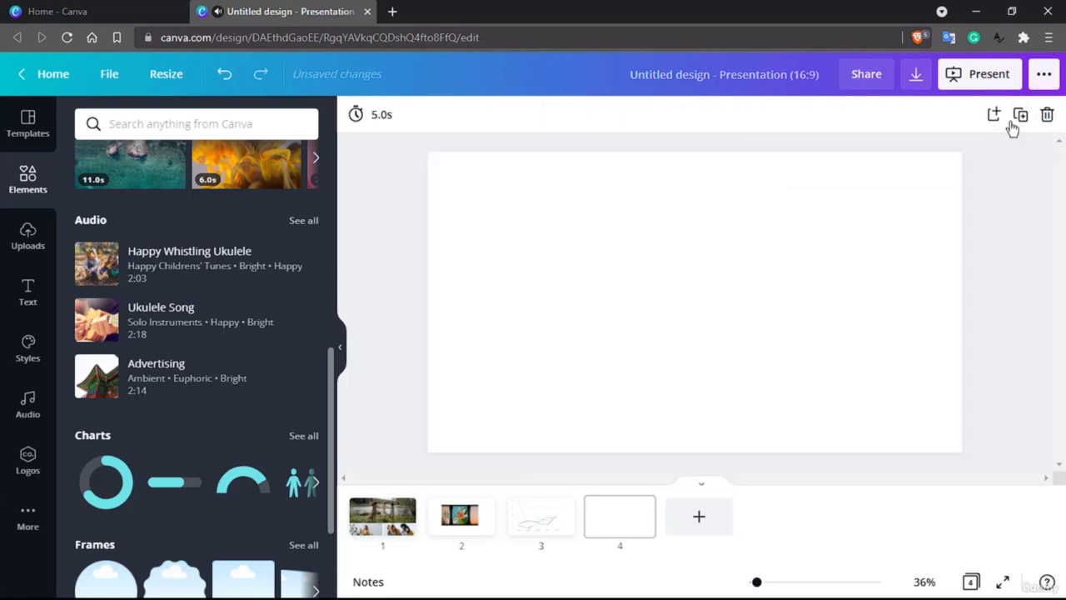
Set page 4's timing to 50 seconds.
{"action": "left_click", "coordinate": [381, 116]}
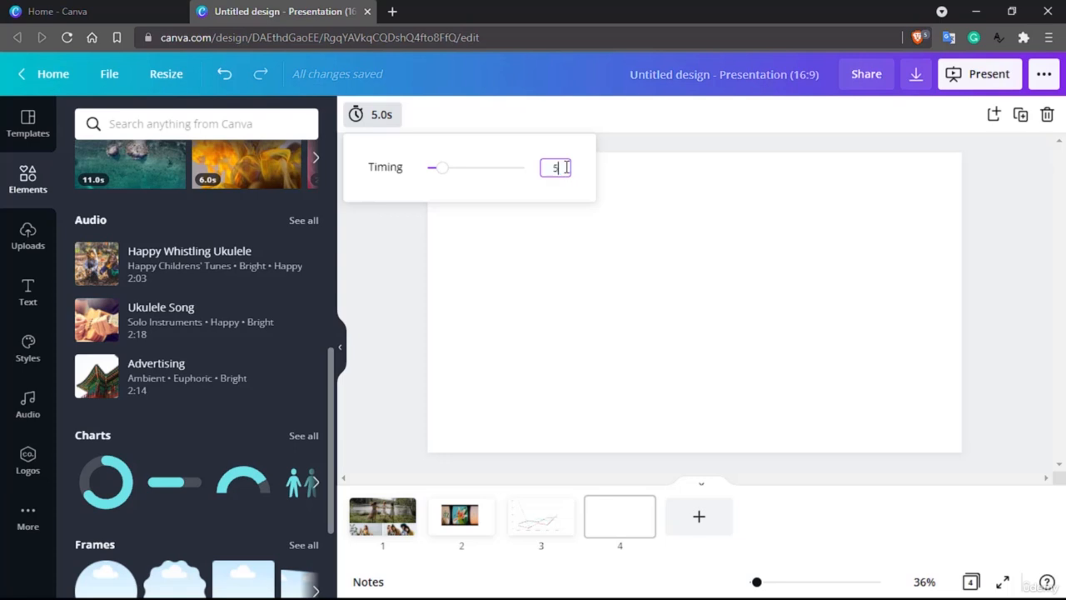
{"action": "key", "text": "Return"}
{"action": "left_click", "coordinate": [376, 294]}
Add the Happy Whistling Ukulele track to page 4 and try shifting its playback section.
{"action": "left_click_drag", "start_coordinate": [190, 265], "coordinate": [694, 342]}
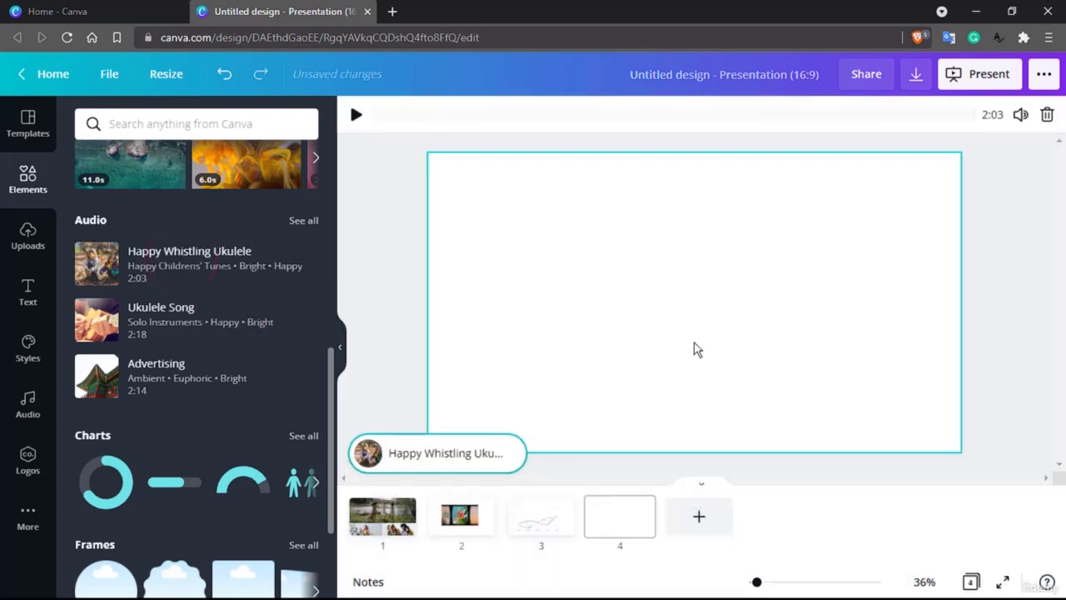
{"action": "left_click", "coordinate": [389, 115]}
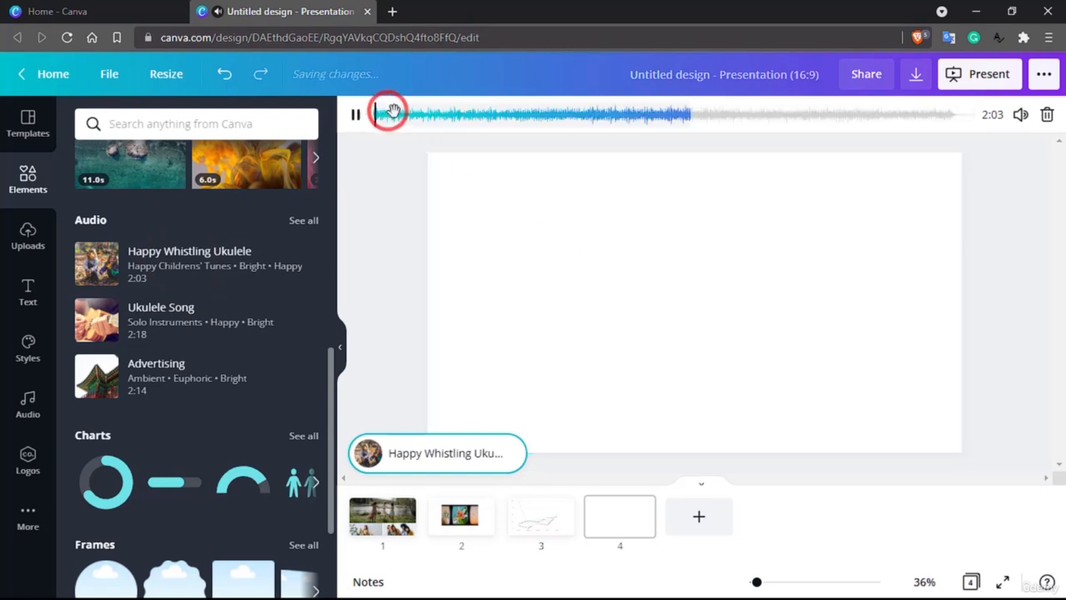
{"action": "left_click_drag", "start_coordinate": [441, 117], "coordinate": [405, 115]}
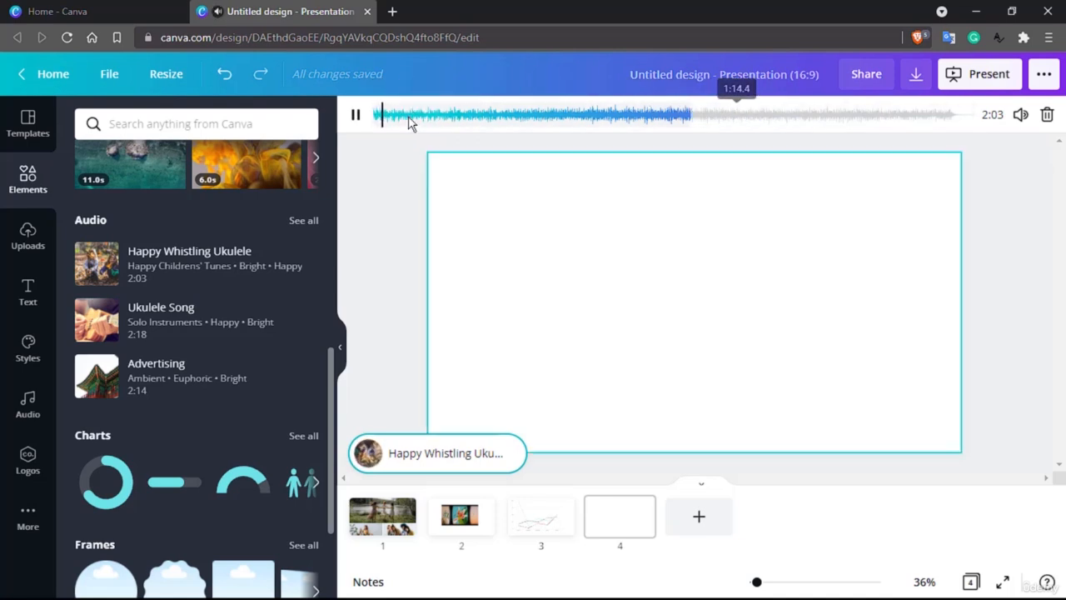
{"action": "left_click", "coordinate": [857, 345]}
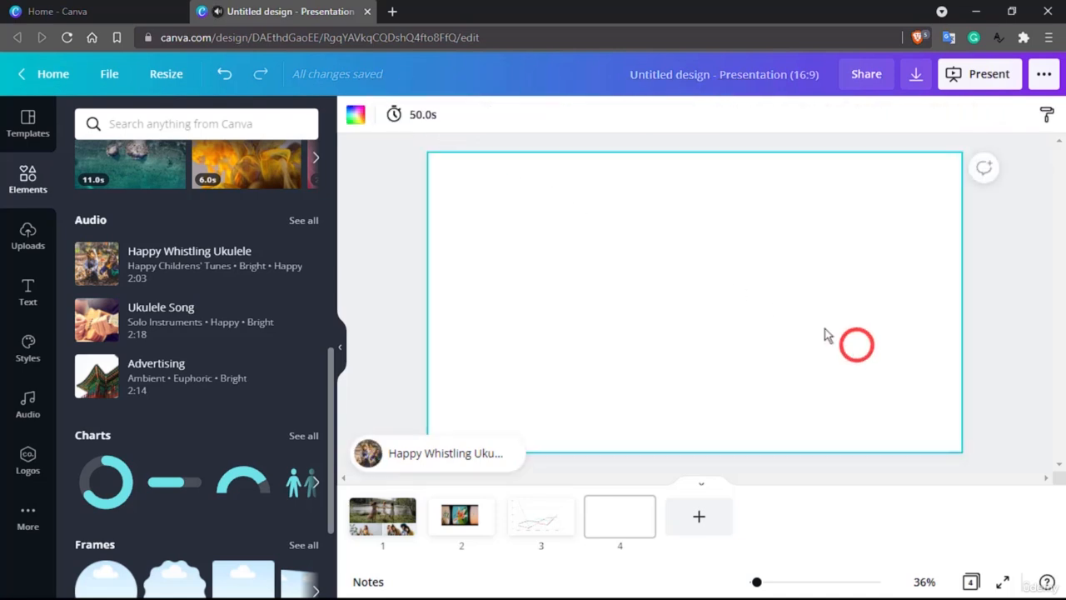
Set page 4's timing to 1 second and check the playback section of the Happy Whistling Ukulele track.
{"action": "left_click", "coordinate": [422, 118]}
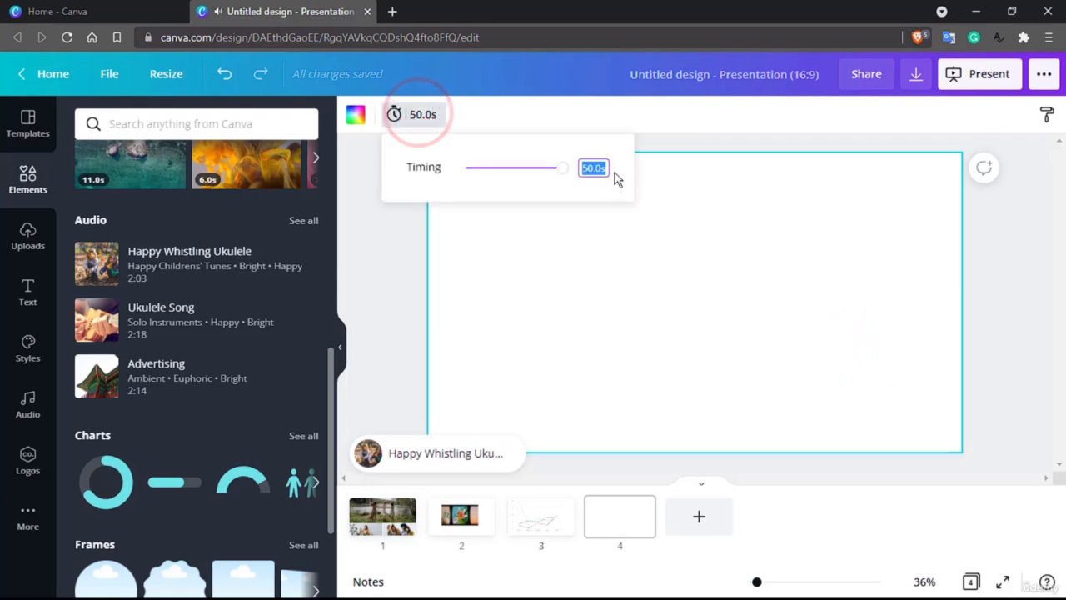
{"action": "type", "text": "1"}
{"action": "key", "text": "Return"}
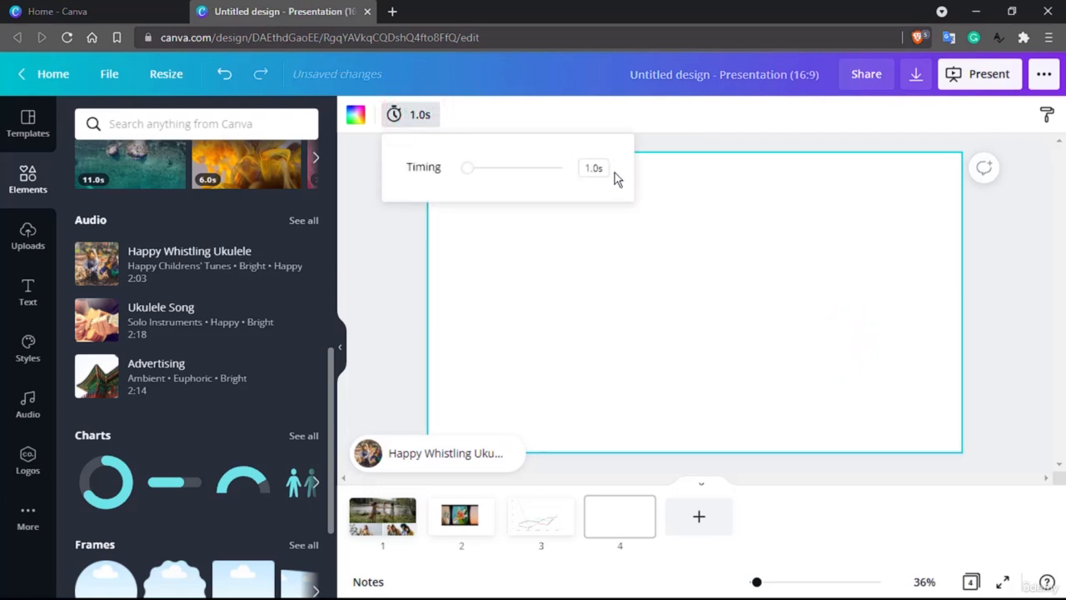
{"action": "left_click", "coordinate": [443, 462]}
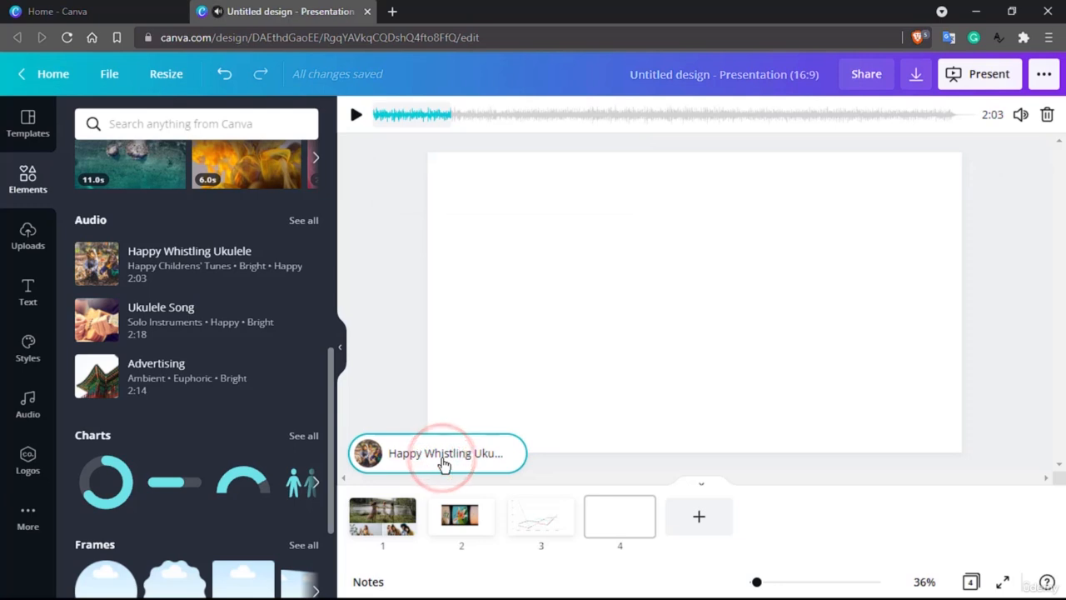
{"action": "mouse_move", "coordinate": [401, 114]}
{"action": "left_mouse_down"}
{"action": "mouse_move", "coordinate": [436, 114]}
{"action": "mouse_move", "coordinate": [388, 114]}
{"action": "left_mouse_up"}
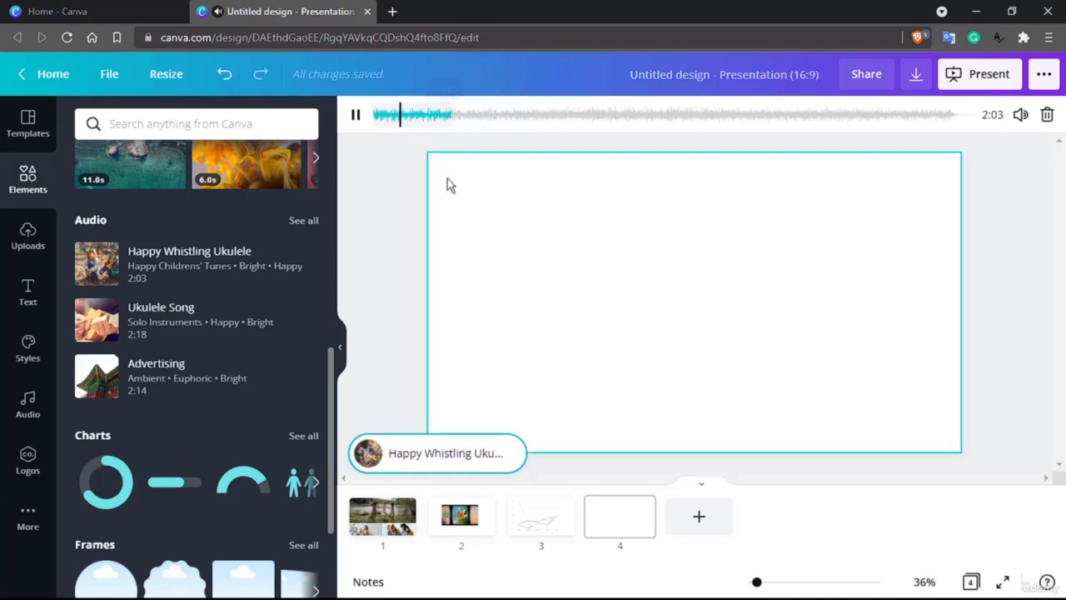
{"action": "left_click", "coordinate": [580, 313]}
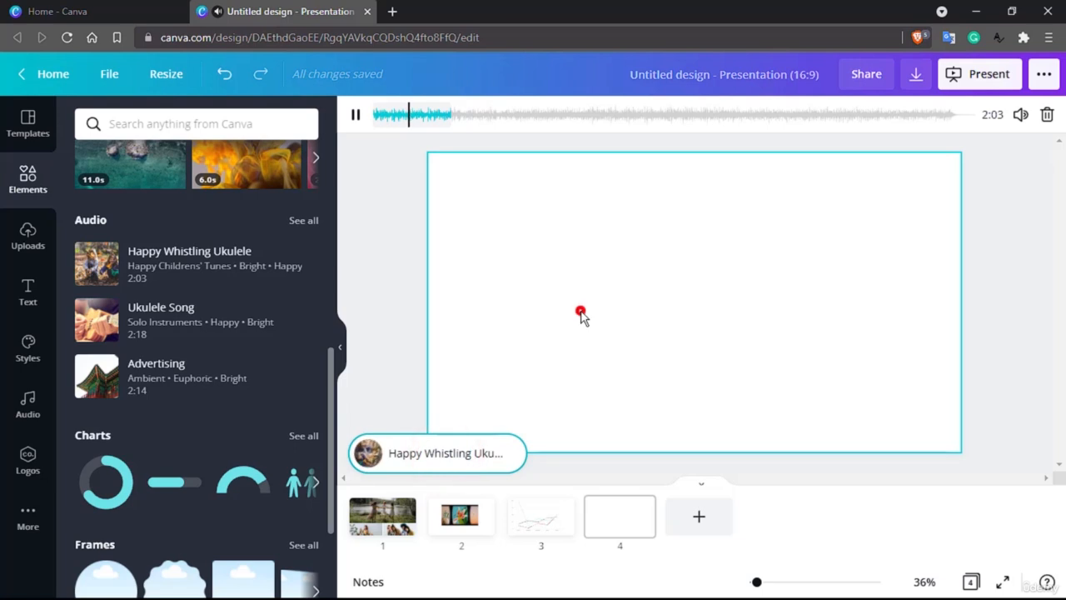
Set page 4's timing to 13.5 seconds.
{"action": "left_click", "coordinate": [424, 115]}
{"action": "left_click_drag", "start_coordinate": [469, 167], "coordinate": [511, 172]}
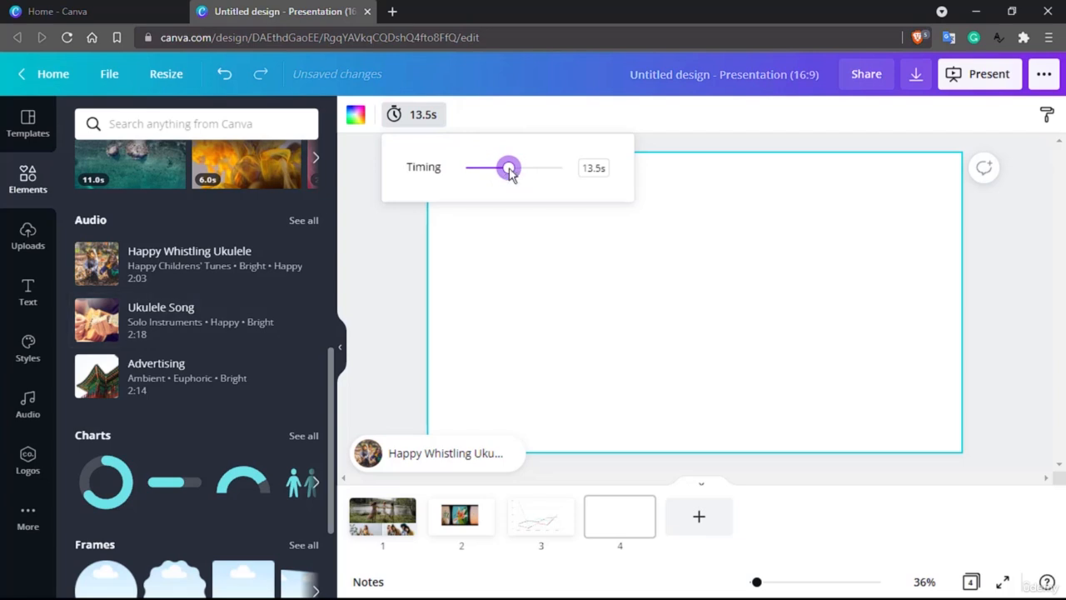
{"action": "left_click", "coordinate": [142, 123]}
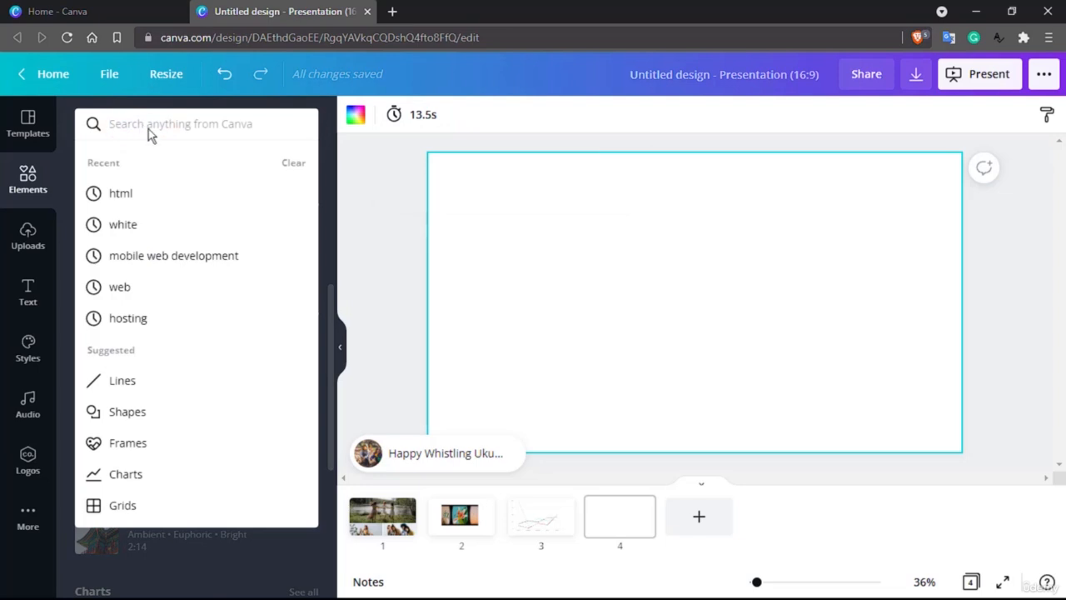
{"action": "left_click", "coordinate": [378, 306]}
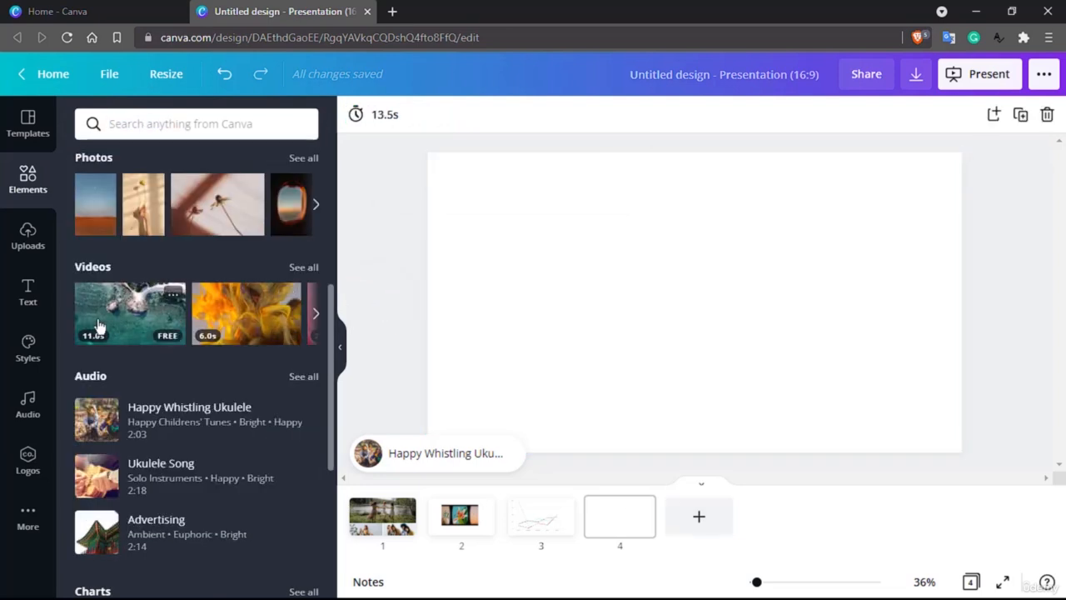
Place the 11-second aerial coast video on page 4, near the page's upper-left corner, and preview its playback.
{"action": "left_click_drag", "start_coordinate": [97, 318], "coordinate": [617, 279]}
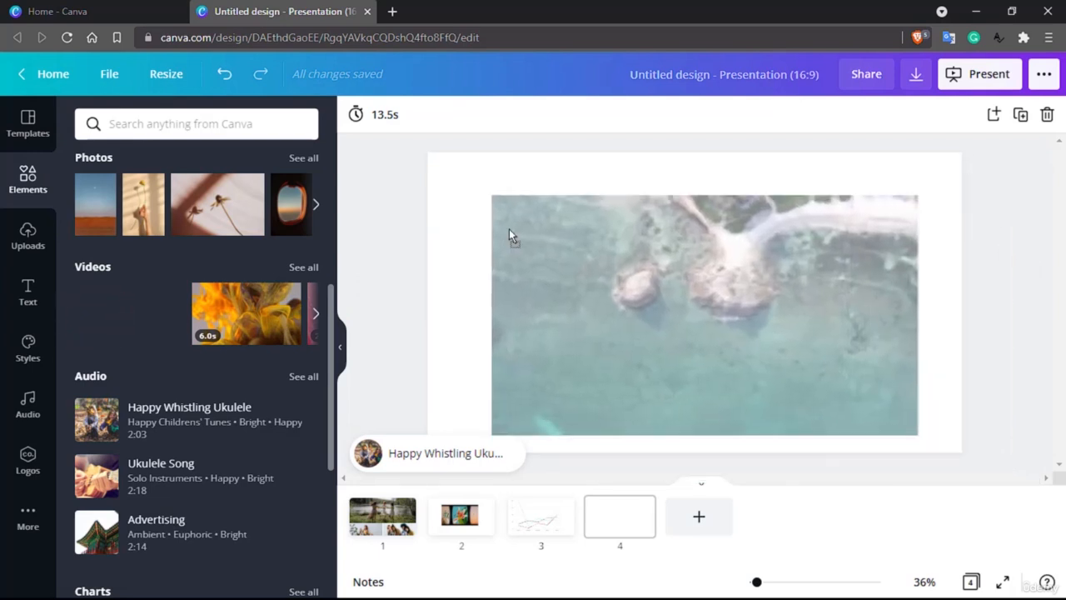
{"action": "left_click_drag", "start_coordinate": [504, 231], "coordinate": [504, 233]}
{"action": "left_click_drag", "start_coordinate": [564, 271], "coordinate": [509, 227]}
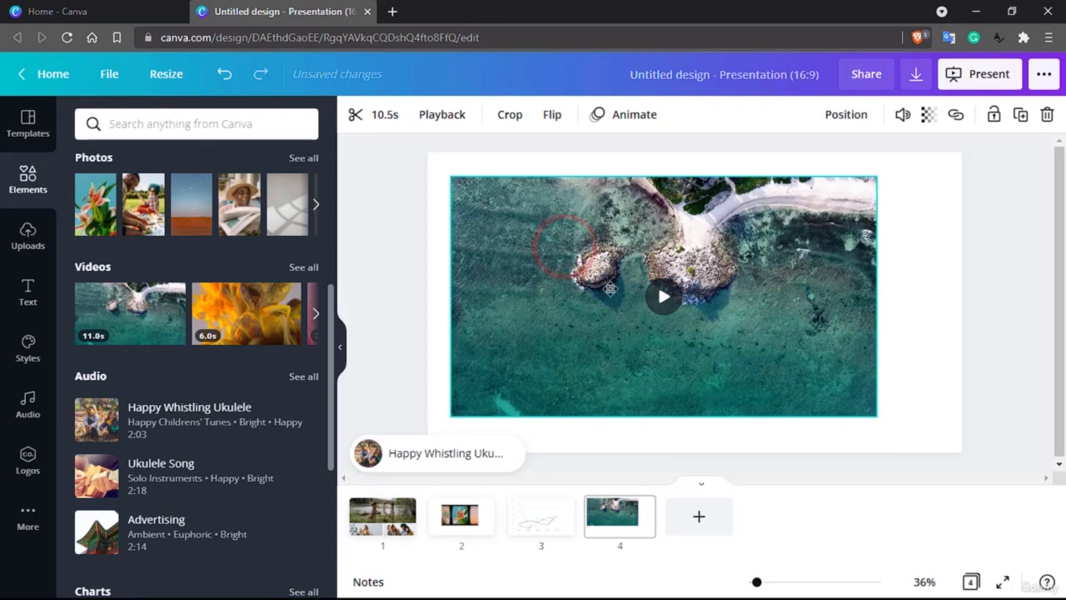
{"action": "left_click", "coordinate": [659, 298]}
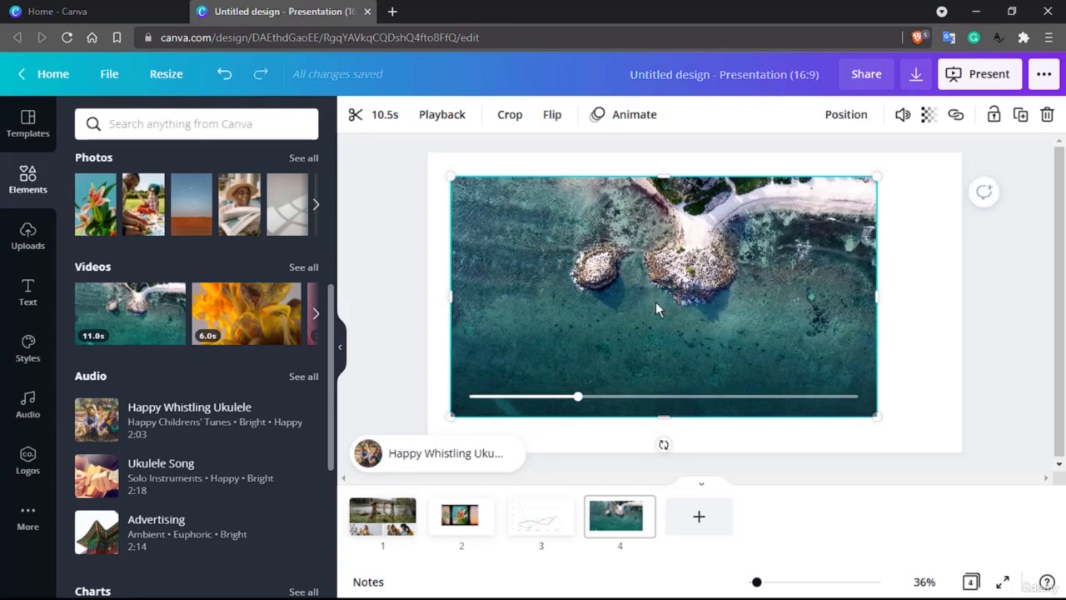
Crop the coast video slightly along its right and bottom edges.
{"action": "left_click", "coordinate": [514, 121]}
{"action": "left_click", "coordinate": [451, 175]}
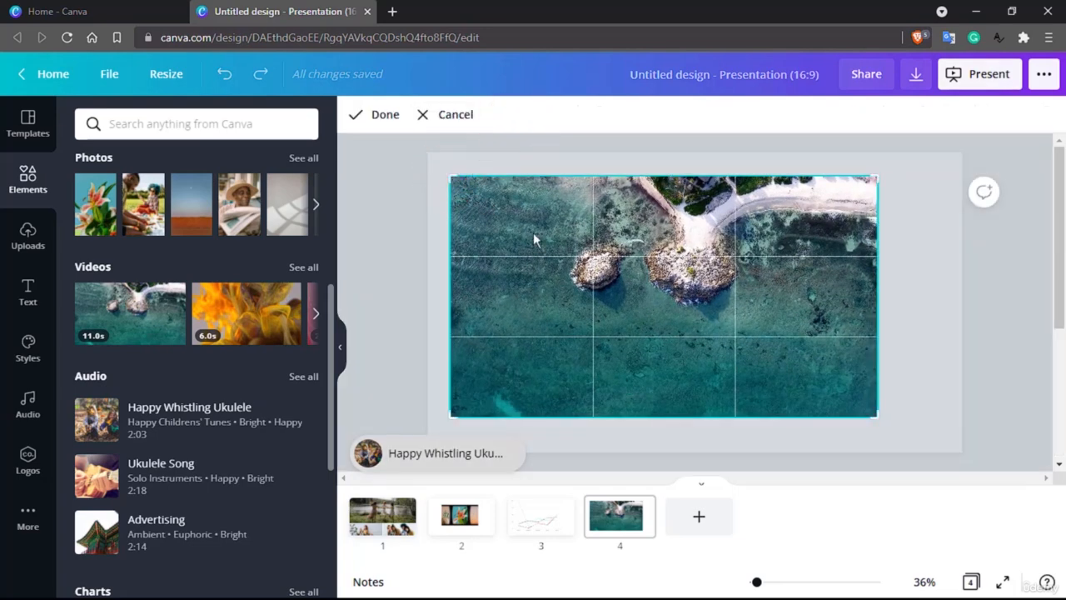
{"action": "left_click_drag", "start_coordinate": [874, 410], "coordinate": [860, 380]}
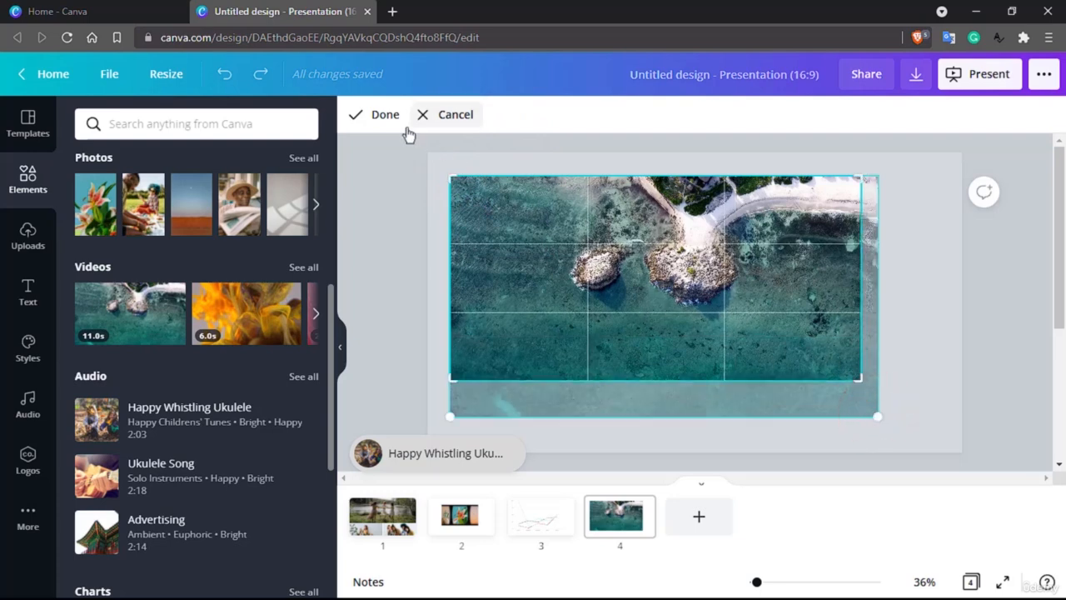
{"action": "left_click", "coordinate": [385, 114]}
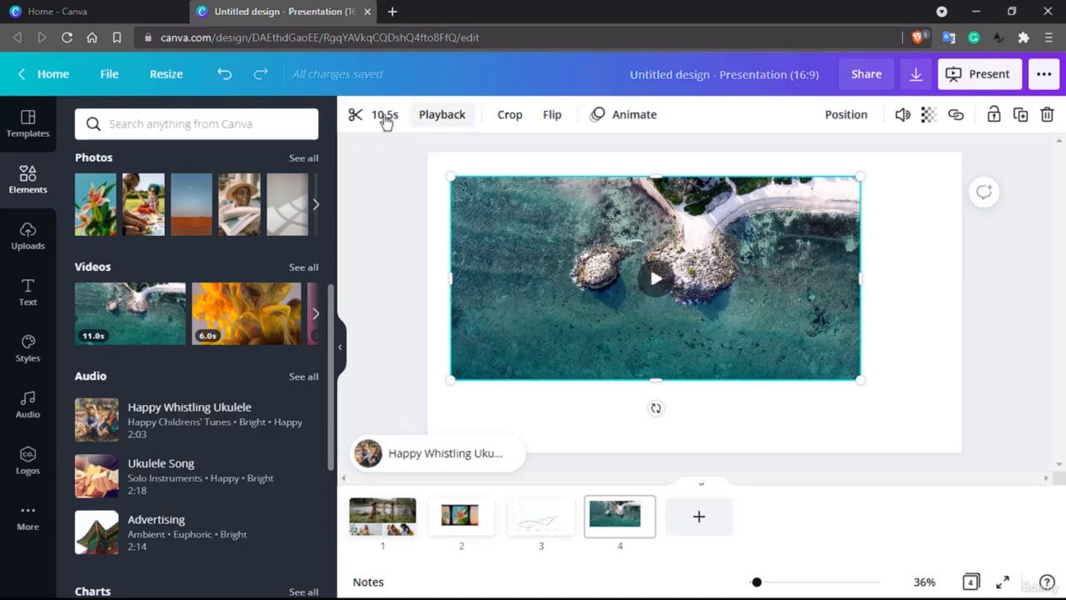
Trim the beginning of the coast video so the clip lasts 4.1 seconds.
{"action": "left_click", "coordinate": [386, 118]}
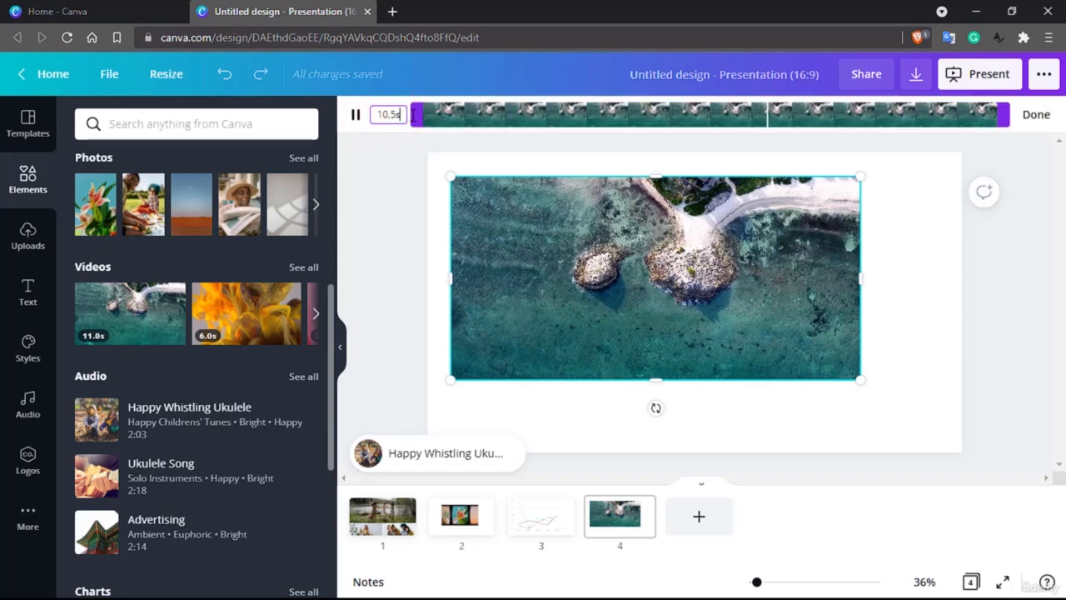
{"action": "left_click_drag", "start_coordinate": [413, 115], "coordinate": [771, 125]}
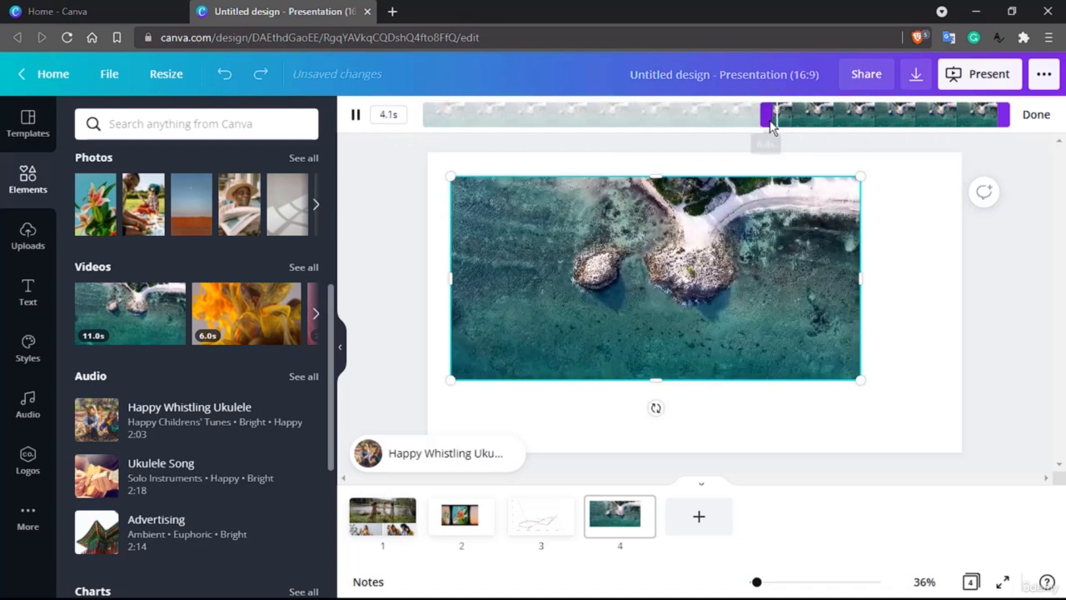
{"action": "left_click", "coordinate": [1035, 115]}
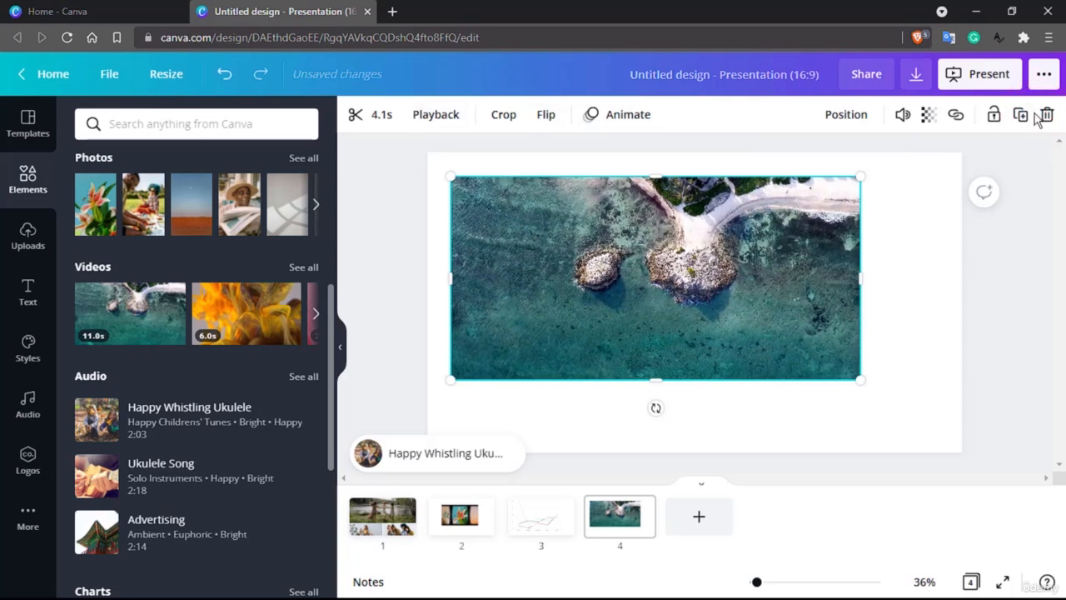
Add a fifth page and place the graphic of a person hugging a cat in its upper-left area.
{"action": "scroll", "coordinate": [174, 323], "scroll_direction": "up", "scroll_amount": 3}
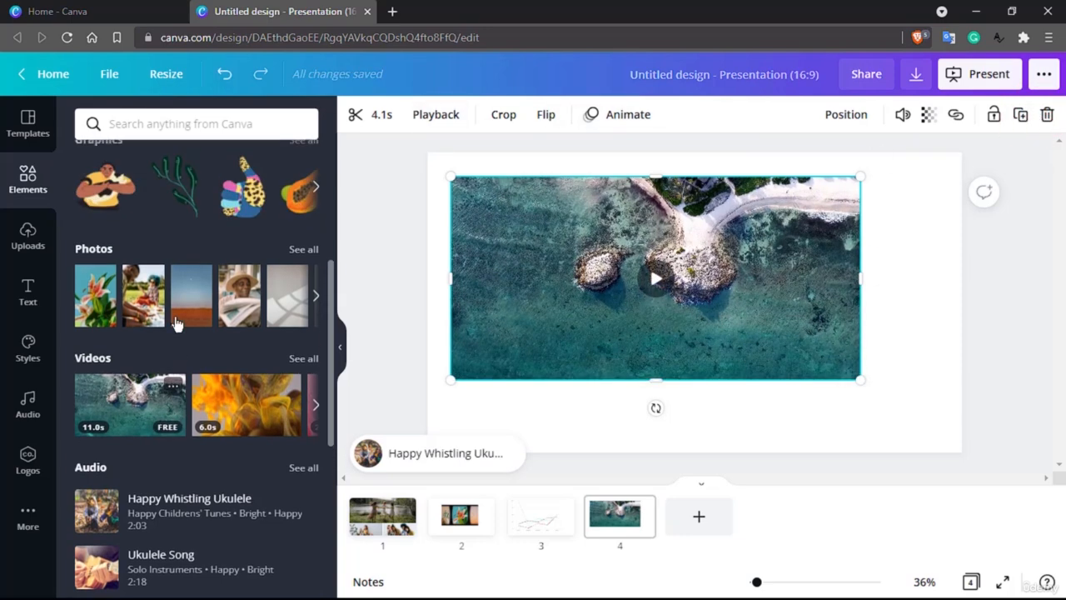
{"action": "scroll", "coordinate": [268, 367], "scroll_direction": "up", "scroll_amount": 2}
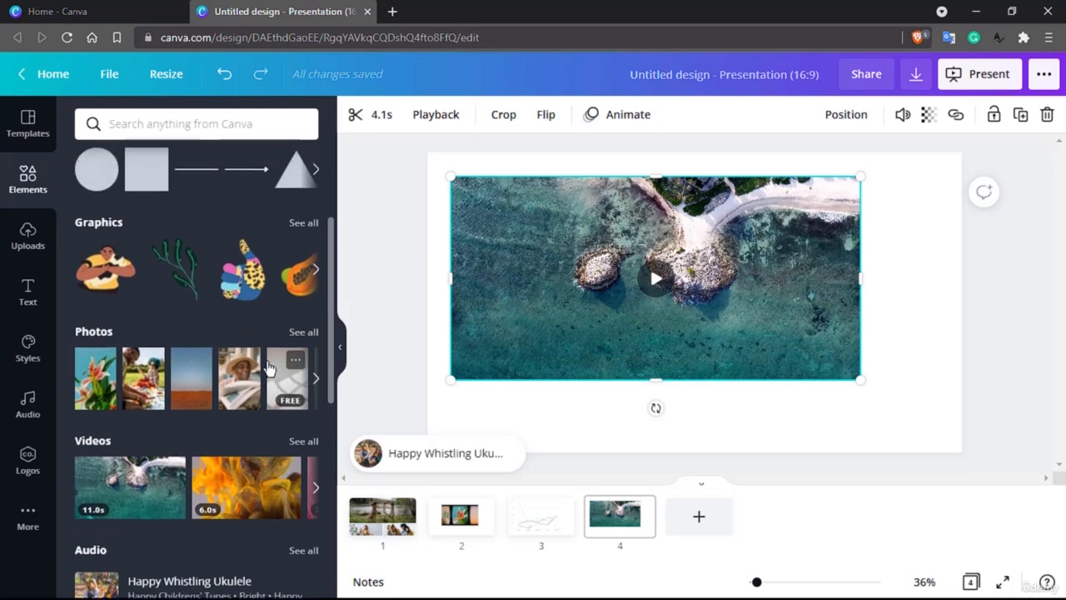
{"action": "left_click", "coordinate": [704, 527]}
{"action": "left_click_drag", "start_coordinate": [107, 337], "coordinate": [492, 207]}
Search the elements for "css" and place the blue CSS3 shield graphic on page 5, right of the person hugging a cat.
{"action": "left_click", "coordinate": [204, 136]}
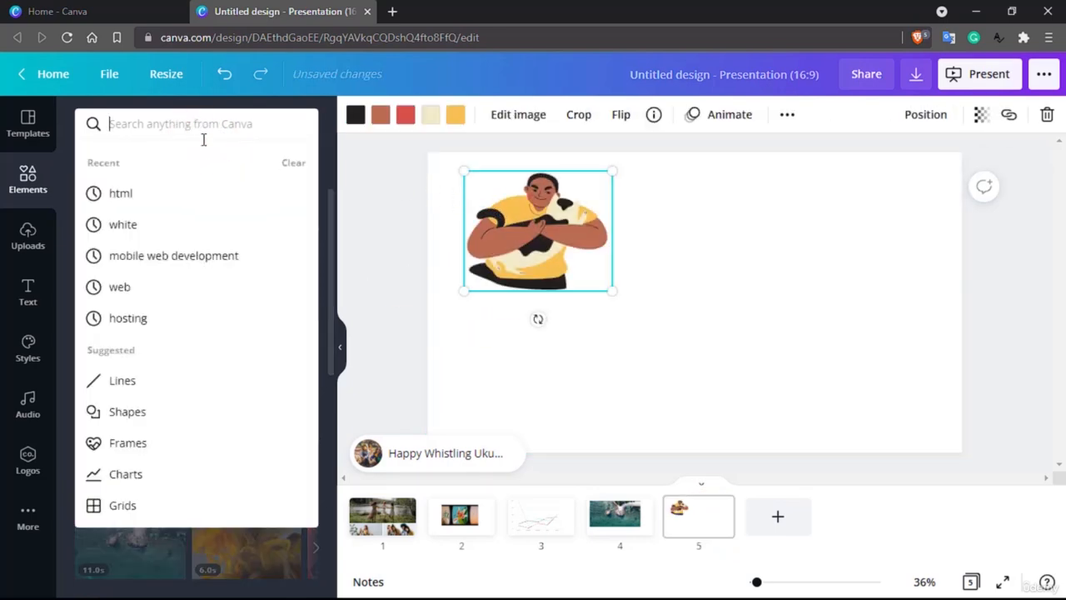
{"action": "type", "text": "css"}
{"action": "key", "text": "Return"}
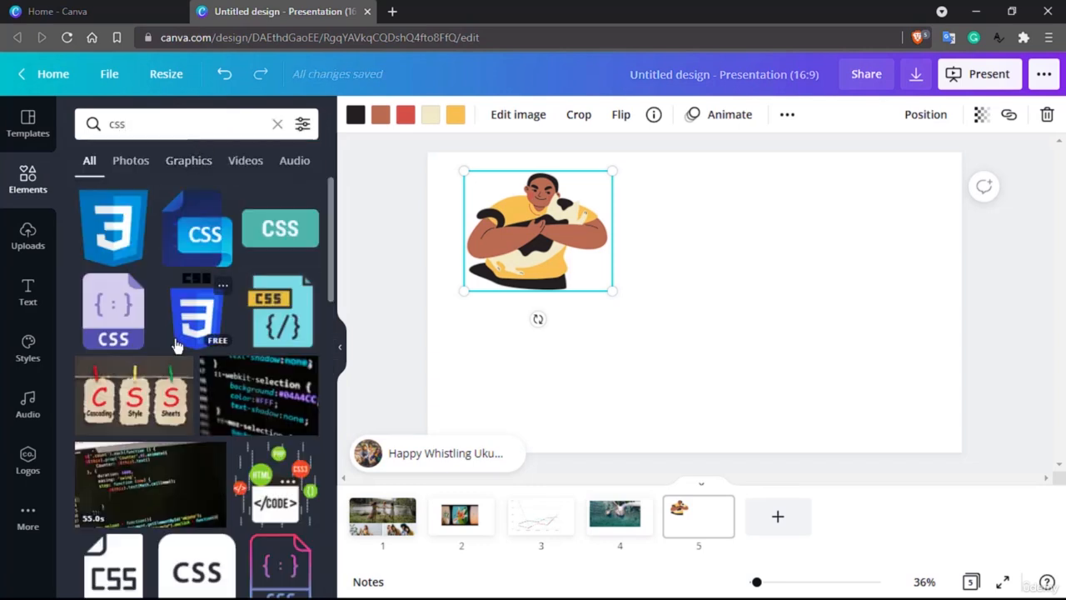
{"action": "left_click_drag", "start_coordinate": [106, 231], "coordinate": [700, 242]}
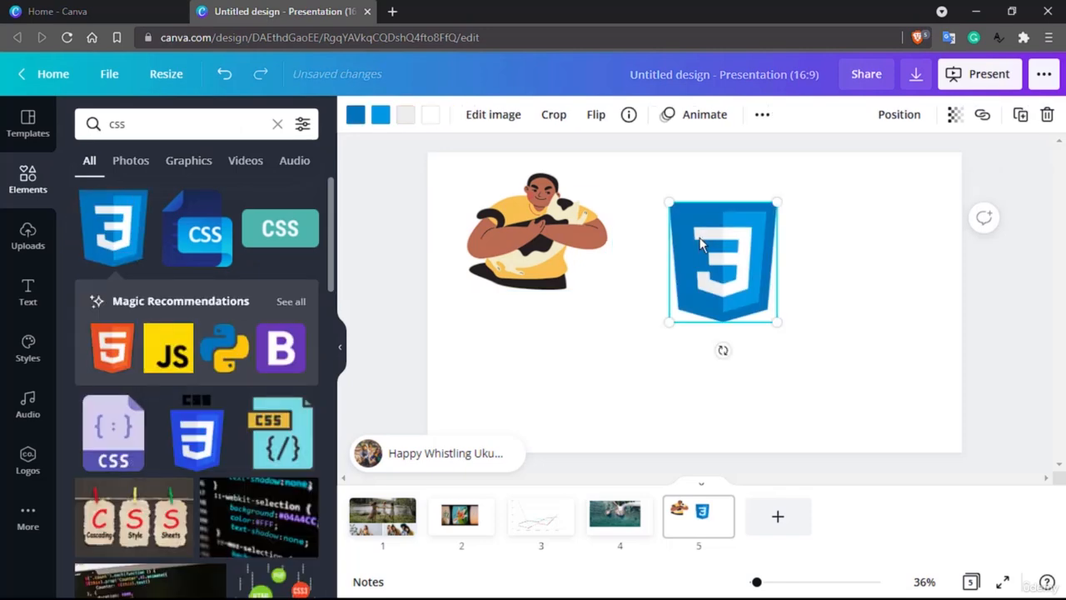
Add the recommended Python logo near page 5's right edge and the shield captioned CSS at its lower center.
{"action": "left_click_drag", "start_coordinate": [224, 350], "coordinate": [833, 264]}
{"action": "left_click_drag", "start_coordinate": [193, 447], "coordinate": [628, 366]}
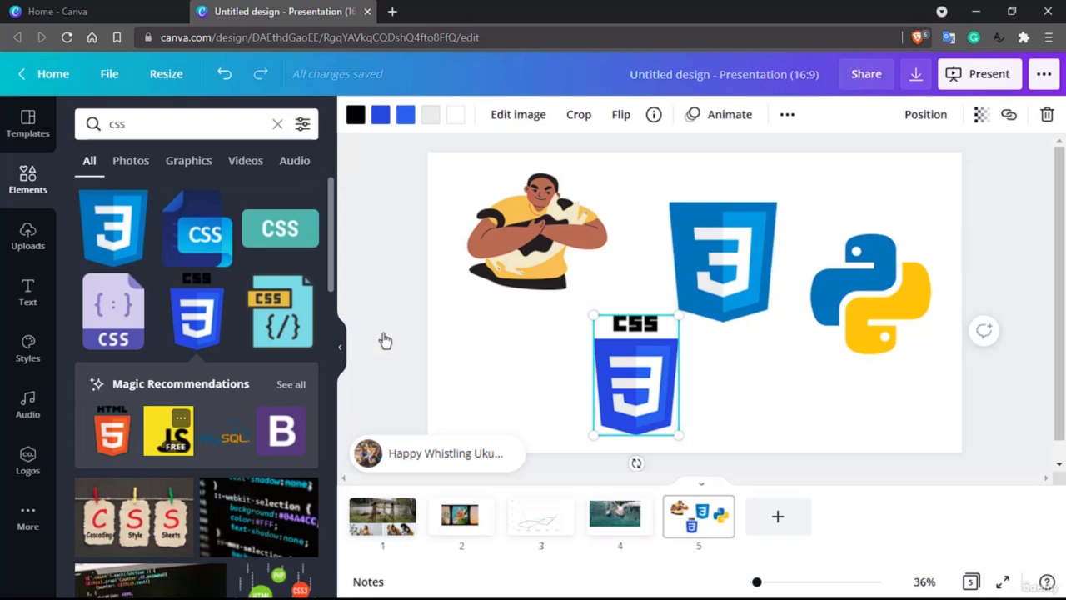
Place the Cascading Style Sheets photo over page 5's graphics and replace it with the photo of a laptop showing code.
{"action": "scroll", "coordinate": [196, 317], "scroll_direction": "down", "scroll_amount": 2}
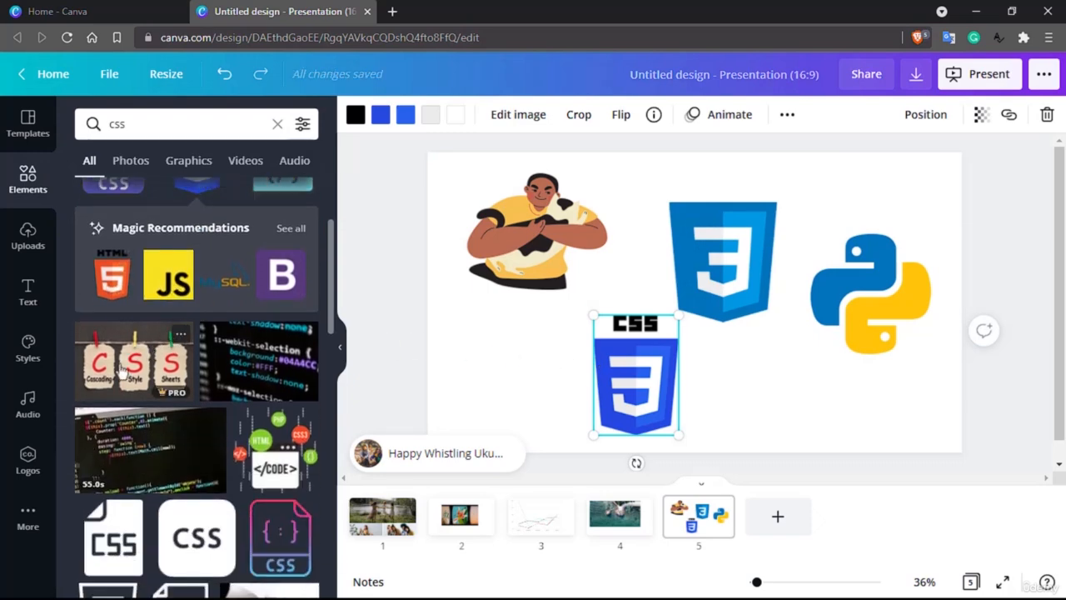
{"action": "left_click_drag", "start_coordinate": [125, 369], "coordinate": [493, 283]}
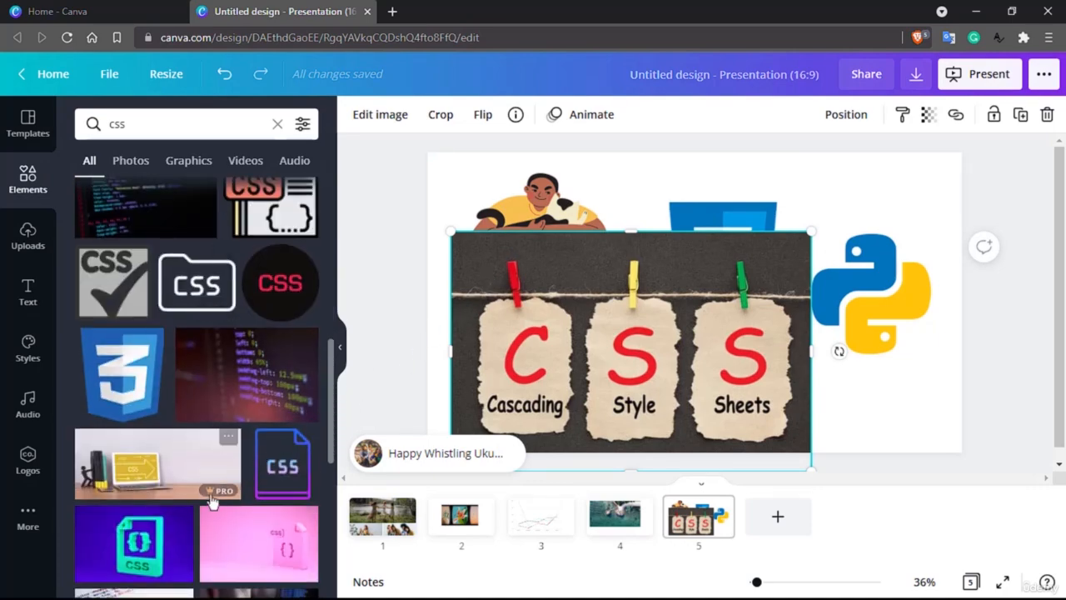
{"action": "scroll", "coordinate": [209, 503], "scroll_direction": "down", "scroll_amount": 2}
{"action": "scroll", "coordinate": [212, 500], "scroll_direction": "up", "scroll_amount": 4}
{"action": "scroll", "coordinate": [219, 498], "scroll_direction": "down", "scroll_amount": 2}
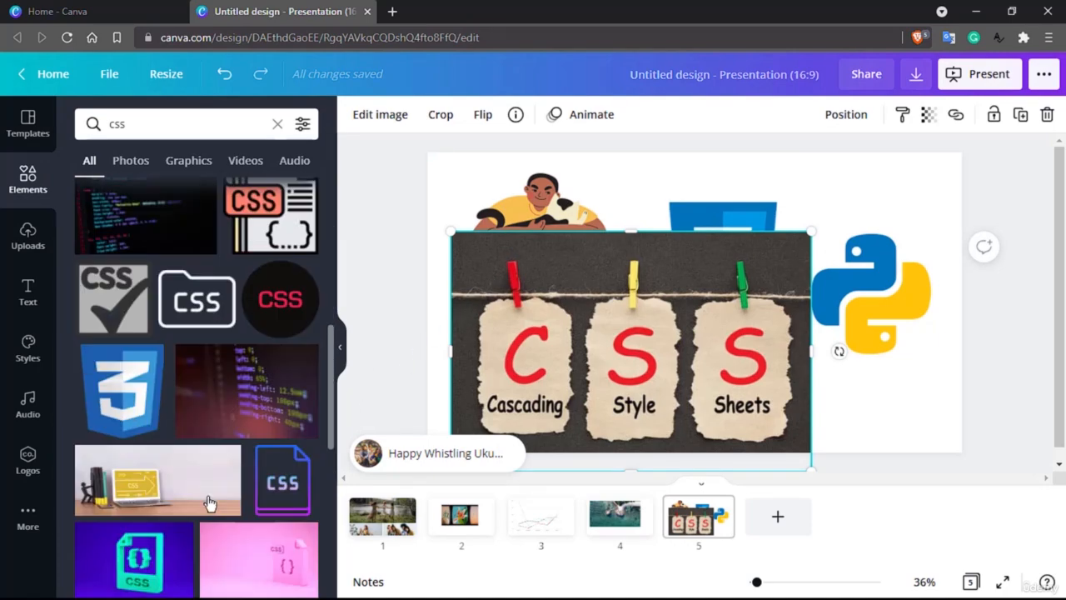
{"action": "scroll", "coordinate": [284, 459], "scroll_direction": "down", "scroll_amount": 2}
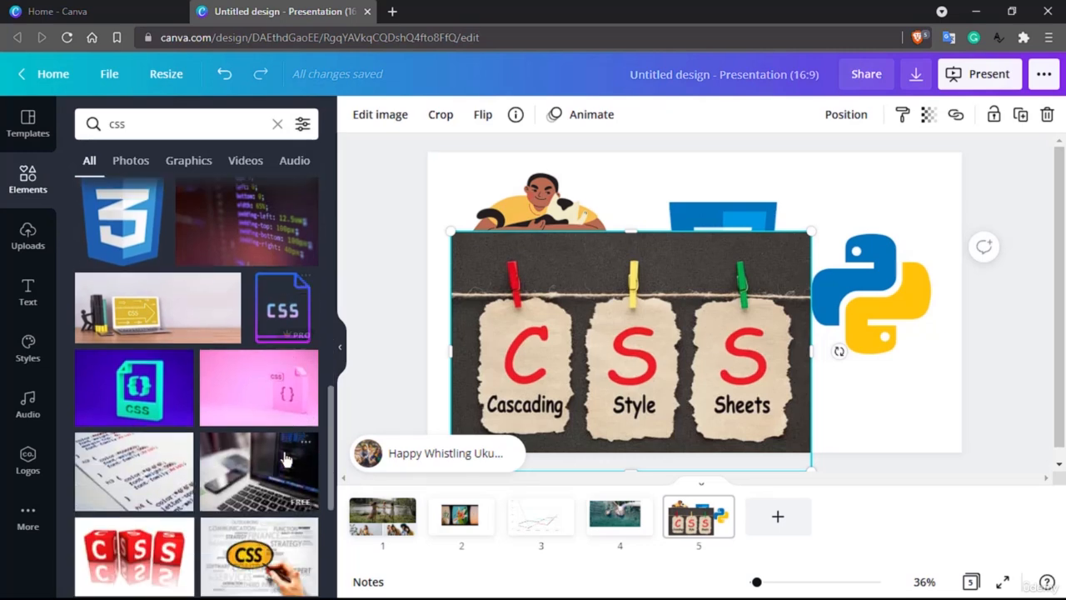
{"action": "left_click_drag", "start_coordinate": [260, 488], "coordinate": [618, 270]}
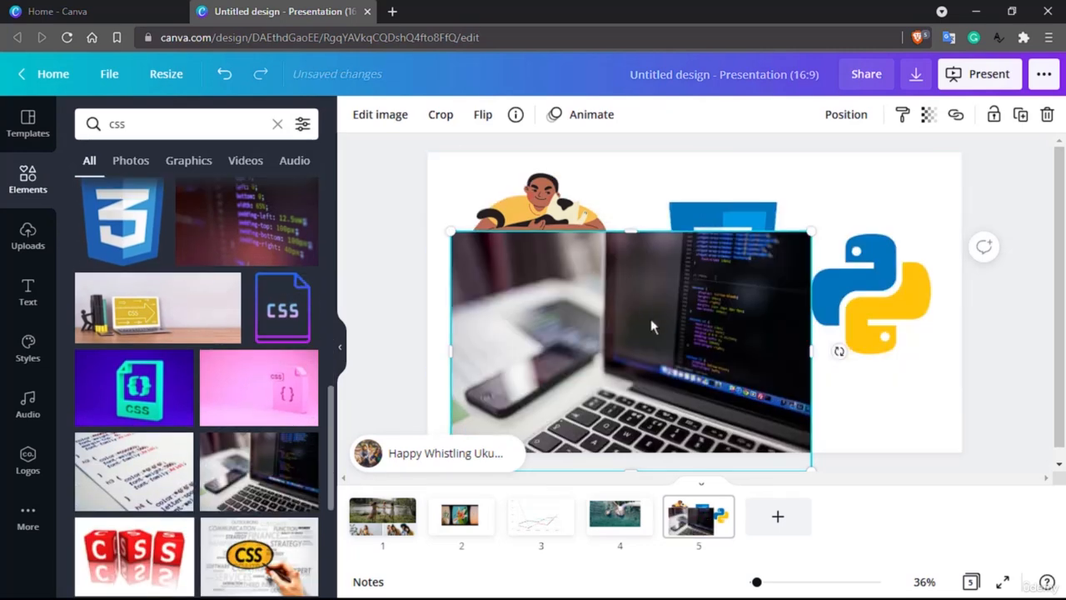
Add a sixth page and look through the full Graphics library, including the Coronavirus, Bold Foliage and Zodiac Symbols sets.
{"action": "left_click", "coordinate": [778, 515]}
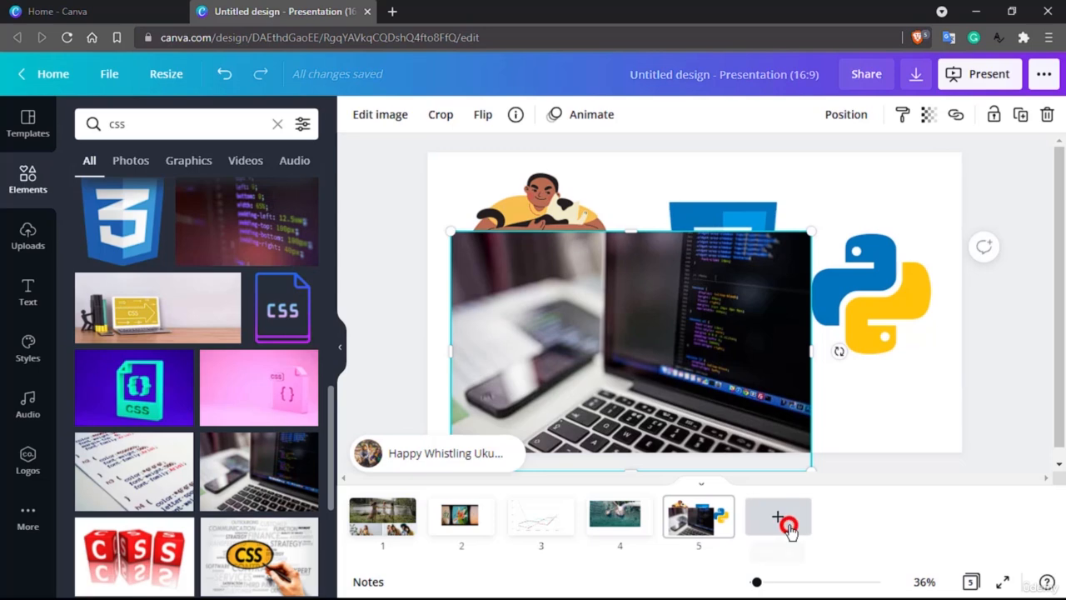
{"action": "left_click", "coordinate": [28, 179]}
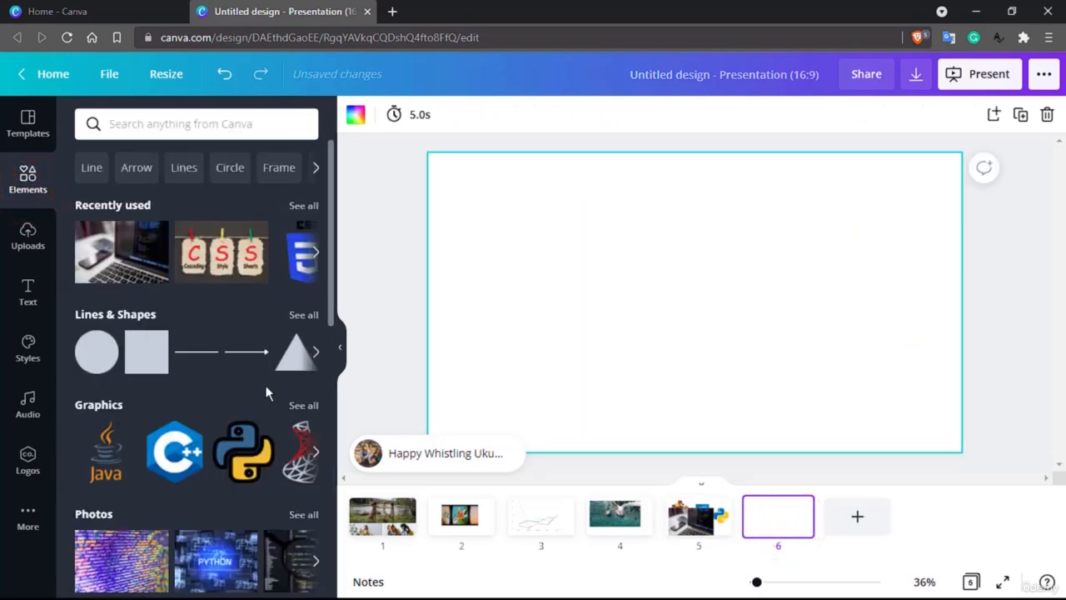
{"action": "scroll", "coordinate": [267, 392], "scroll_direction": "down", "scroll_amount": 1}
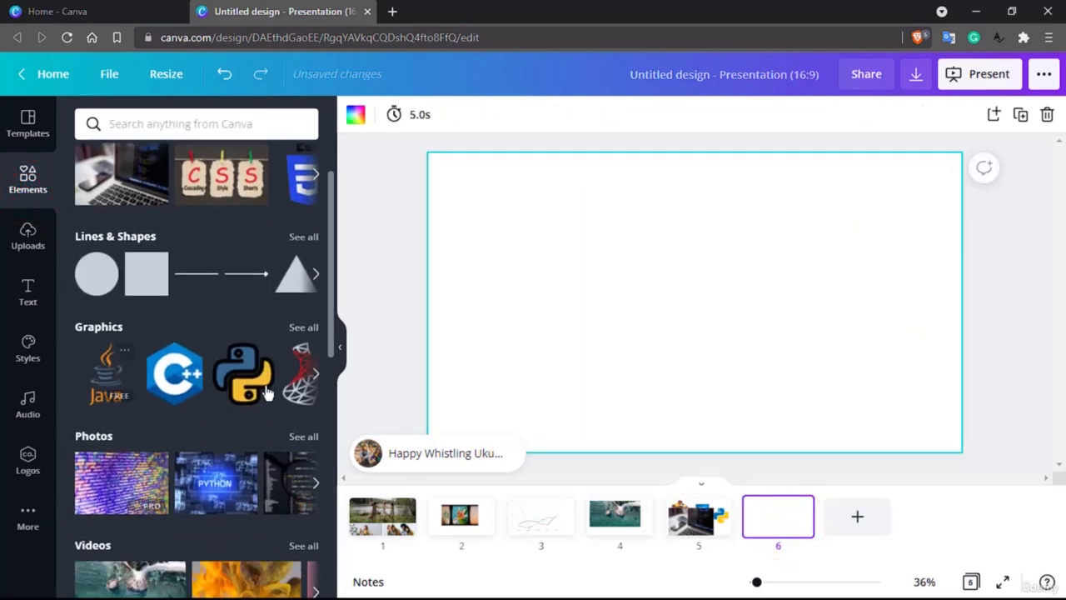
{"action": "left_click", "coordinate": [308, 327]}
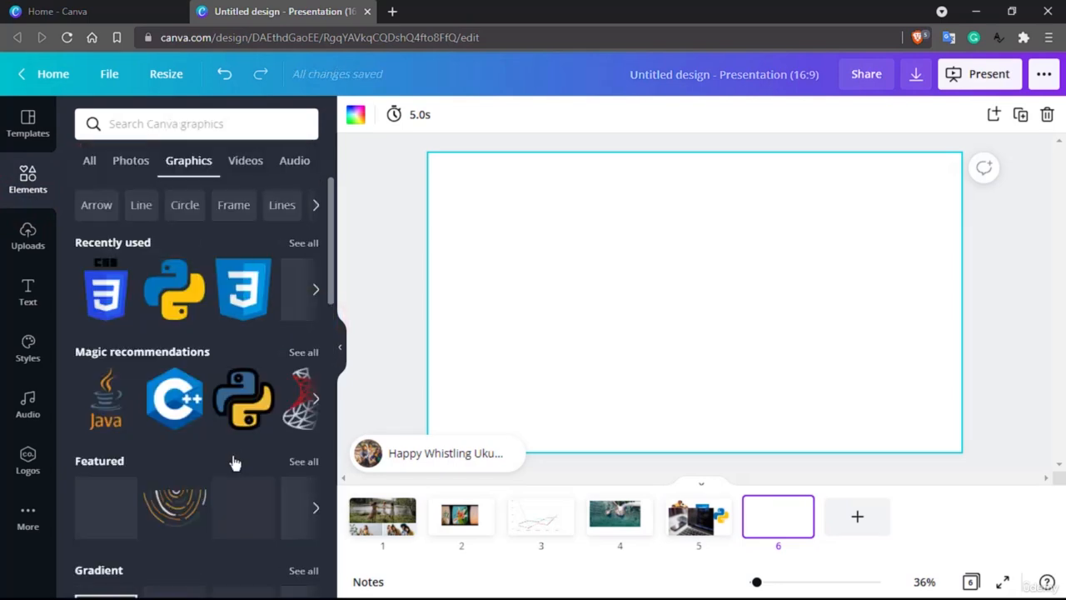
{"action": "scroll", "coordinate": [234, 458], "scroll_direction": "down", "scroll_amount": 5}
{"action": "scroll", "coordinate": [232, 455], "scroll_direction": "down", "scroll_amount": 2}
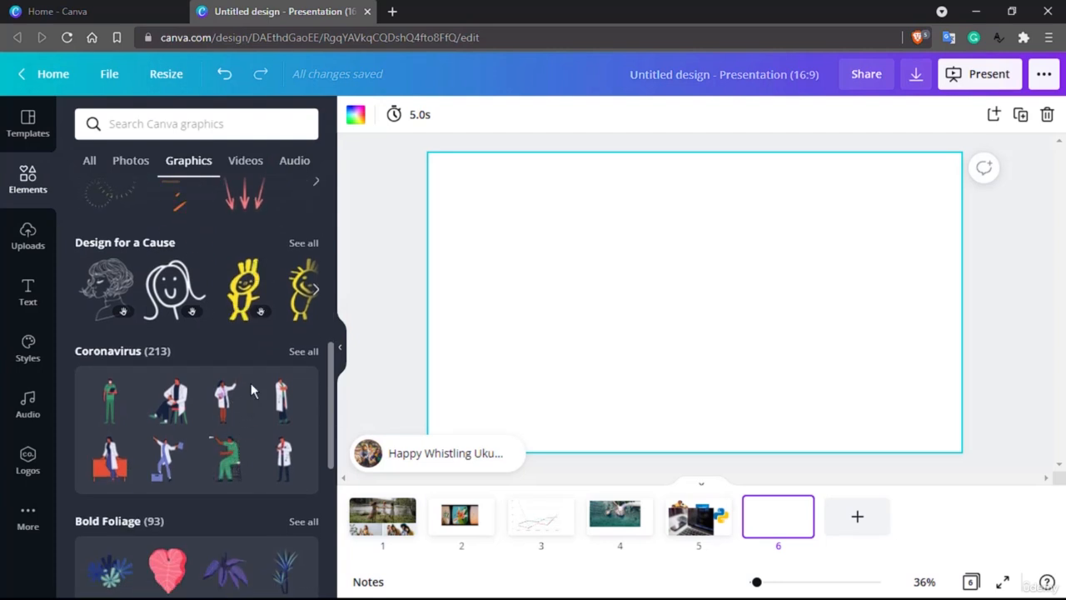
{"action": "scroll", "coordinate": [250, 389], "scroll_direction": "down", "scroll_amount": 2}
{"action": "scroll", "coordinate": [251, 383], "scroll_direction": "down", "scroll_amount": 3}
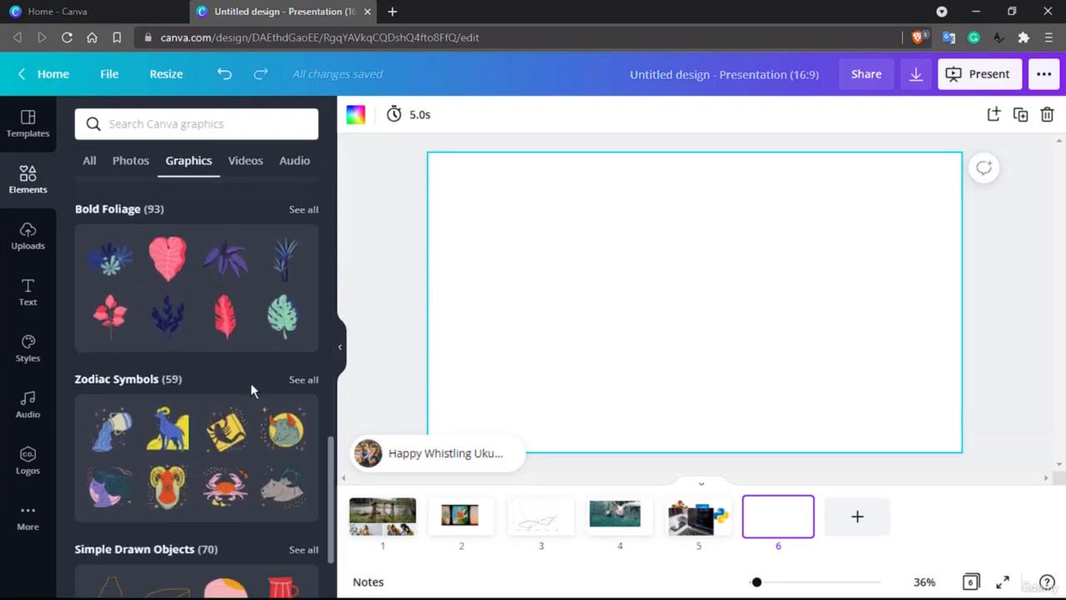
{"action": "scroll", "coordinate": [209, 419], "scroll_direction": "up", "scroll_amount": 10}
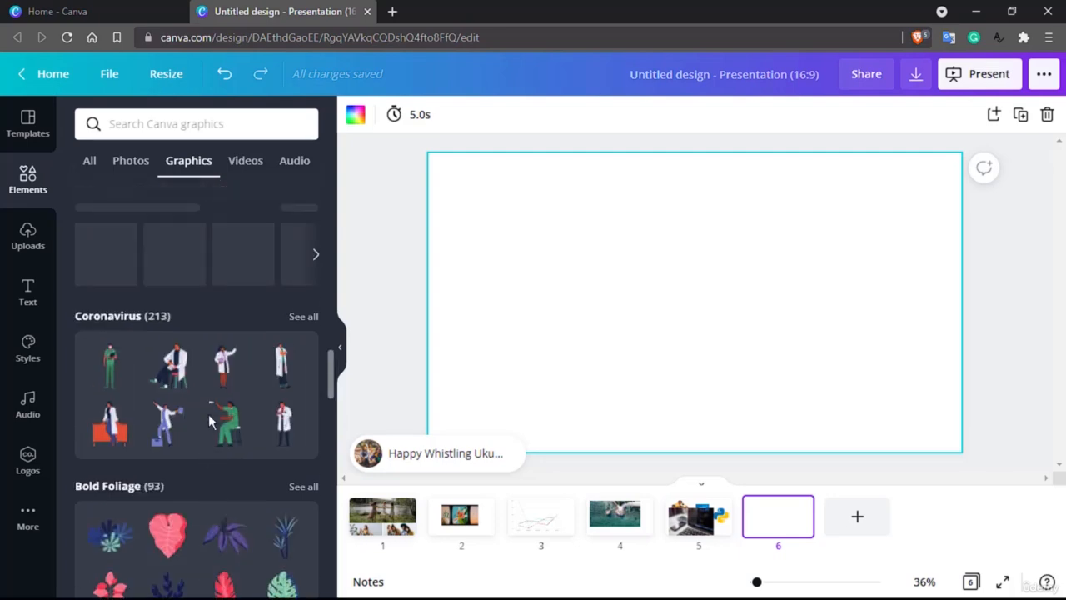
{"action": "scroll", "coordinate": [210, 419], "scroll_direction": "up", "scroll_amount": 5}
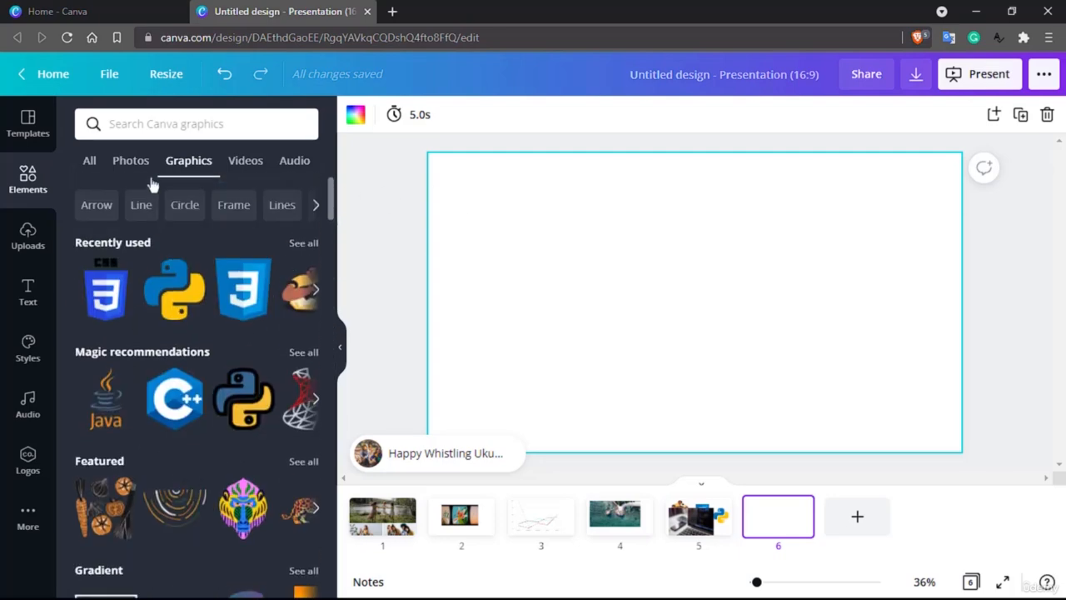
Look through the full Lines & Shapes collection in the elements library.
{"action": "left_click", "coordinate": [36, 176]}
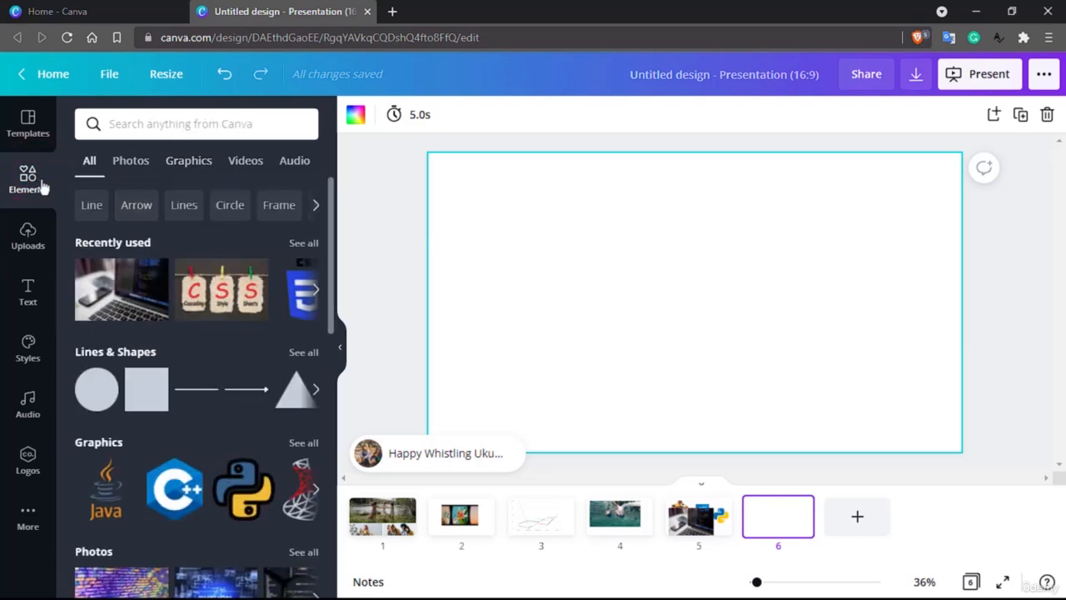
{"action": "scroll", "coordinate": [158, 416], "scroll_direction": "down", "scroll_amount": 1}
{"action": "scroll", "coordinate": [158, 416], "scroll_direction": "up", "scroll_amount": 1}
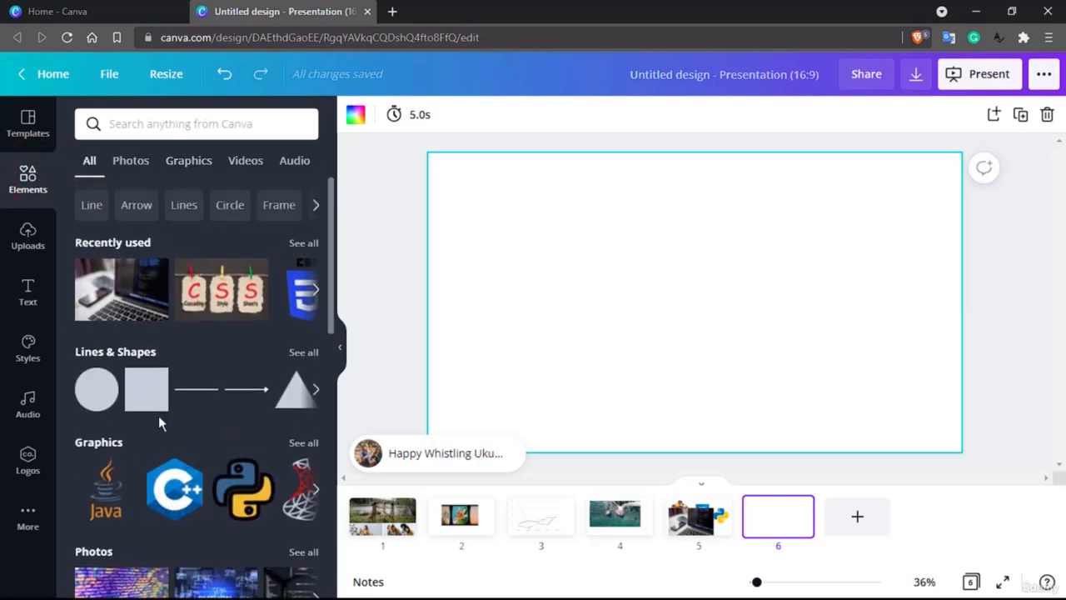
{"action": "left_click", "coordinate": [308, 352]}
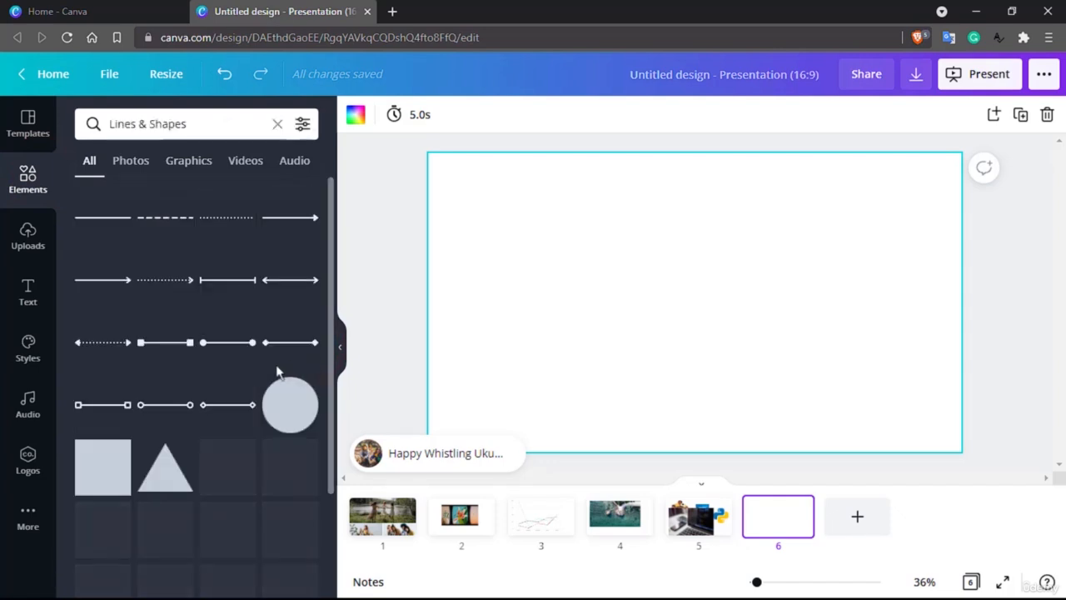
{"action": "scroll", "coordinate": [188, 416], "scroll_direction": "down", "scroll_amount": 5}
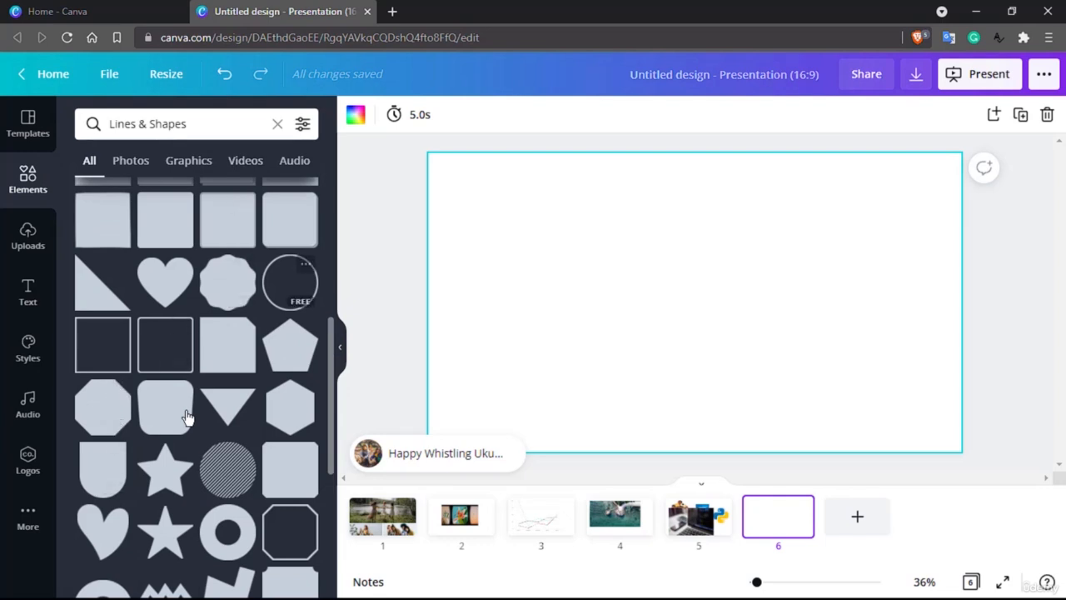
Search the elements for "circle", place the thin outlined circle right of page 6's center, and rotate it slightly clockwise.
{"action": "left_click", "coordinate": [209, 126]}
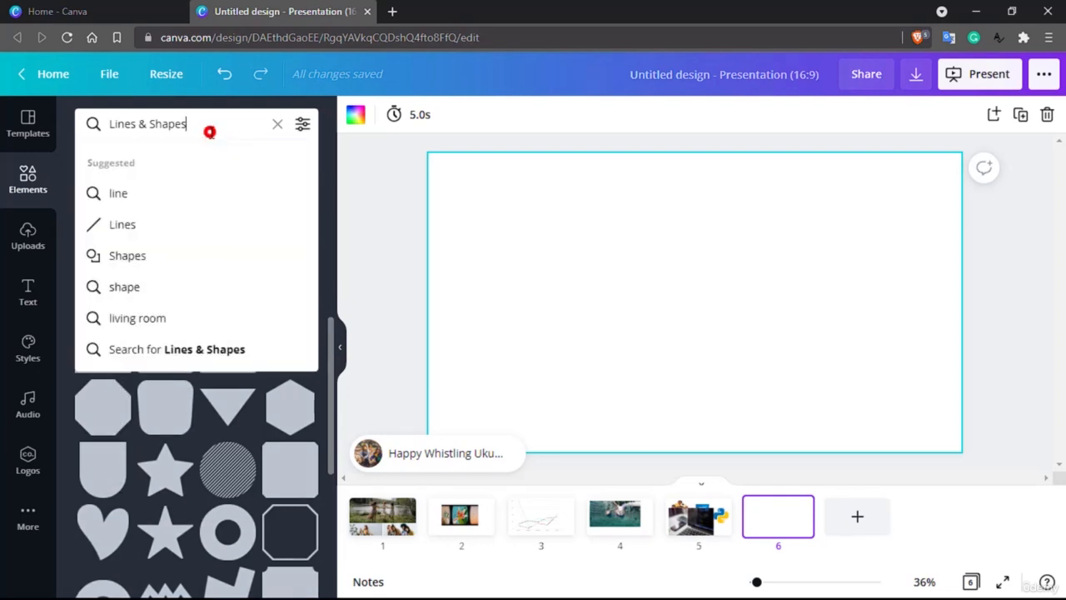
{"action": "triple_click", "coordinate": [210, 130]}
{"action": "type", "text": "circle."}
{"action": "key", "text": "BackSpace"}
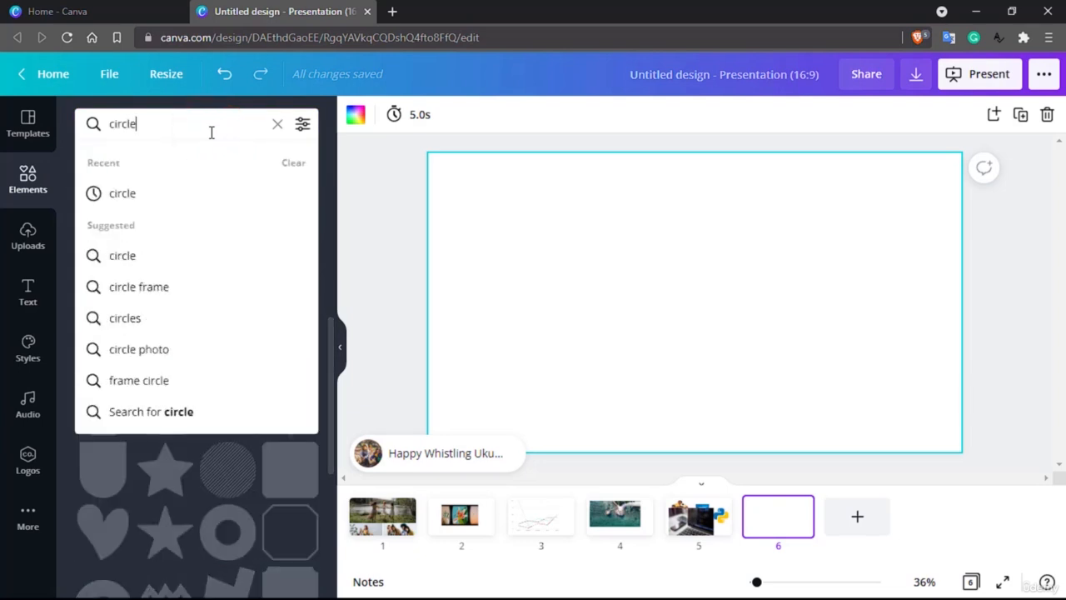
{"action": "key", "text": "Return"}
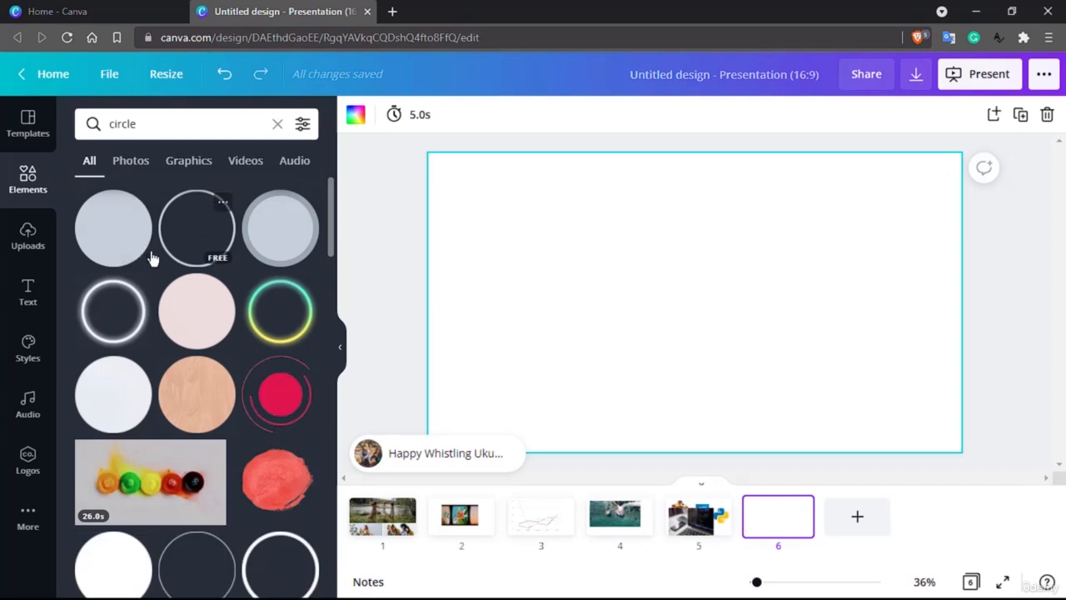
{"action": "left_click_drag", "start_coordinate": [189, 231], "coordinate": [688, 250]}
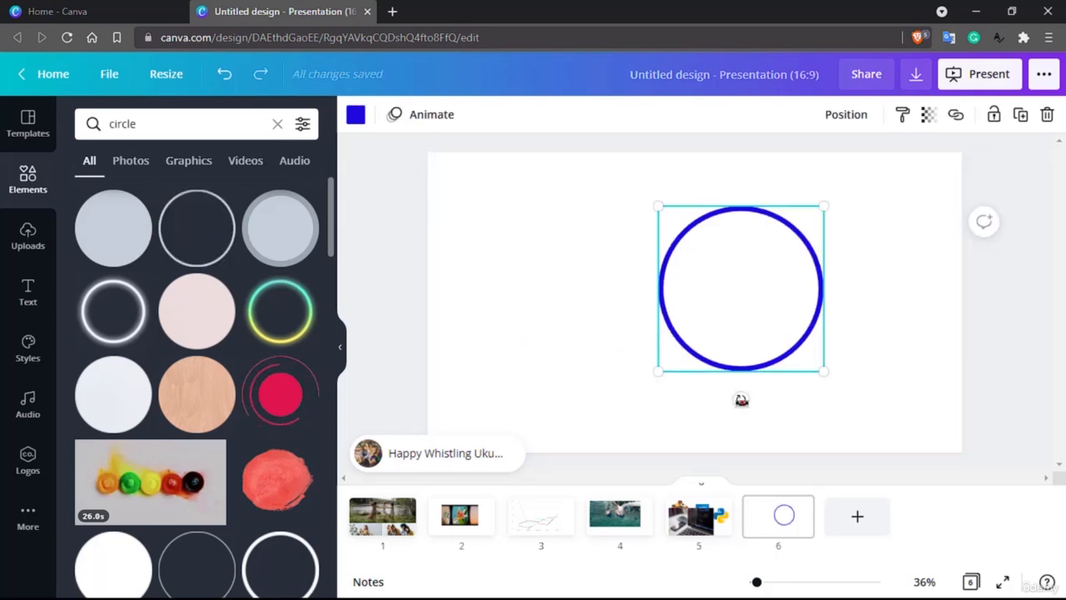
{"action": "left_click_drag", "start_coordinate": [741, 399], "coordinate": [722, 433]}
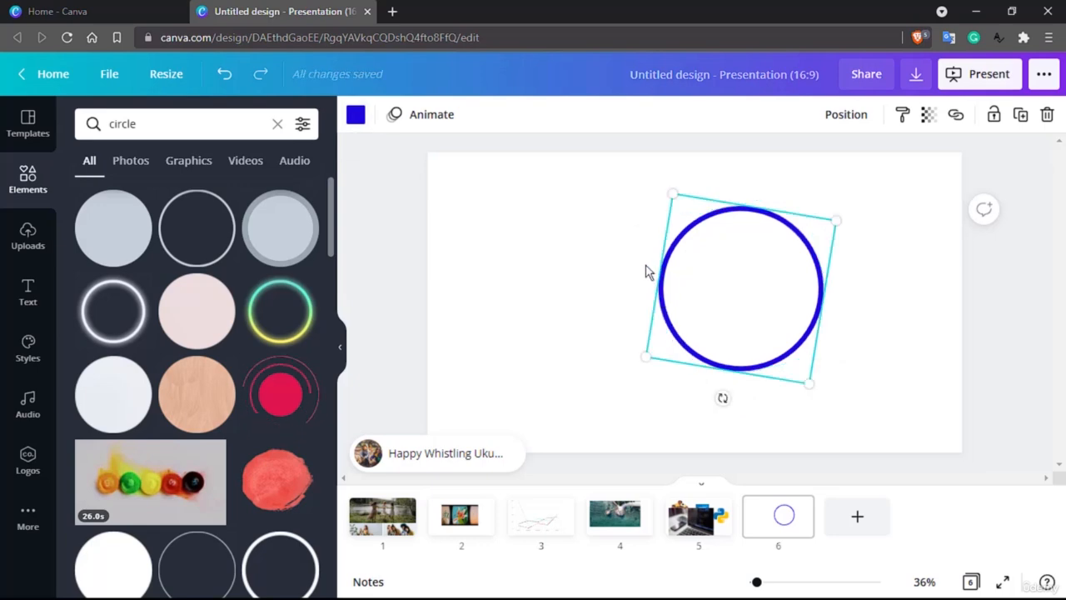
Try brand dark red, several document colors, a light photo gray, dark gray and black on the circle's outline.
{"action": "left_click", "coordinate": [357, 123]}
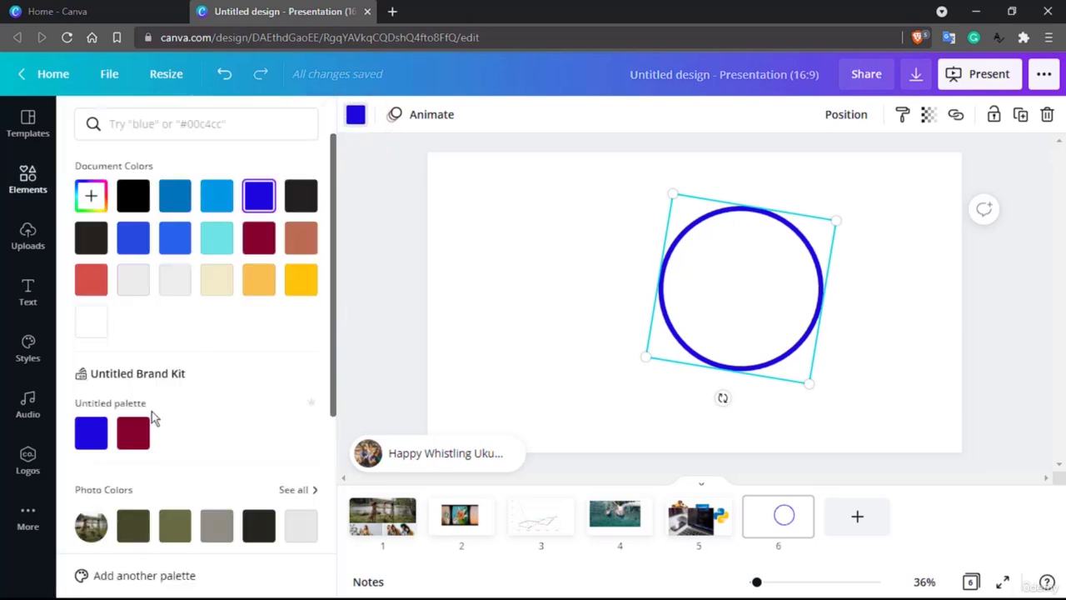
{"action": "left_click", "coordinate": [133, 433]}
{"action": "left_click", "coordinate": [258, 279]}
{"action": "left_click", "coordinate": [311, 287]}
{"action": "left_click", "coordinate": [175, 280]}
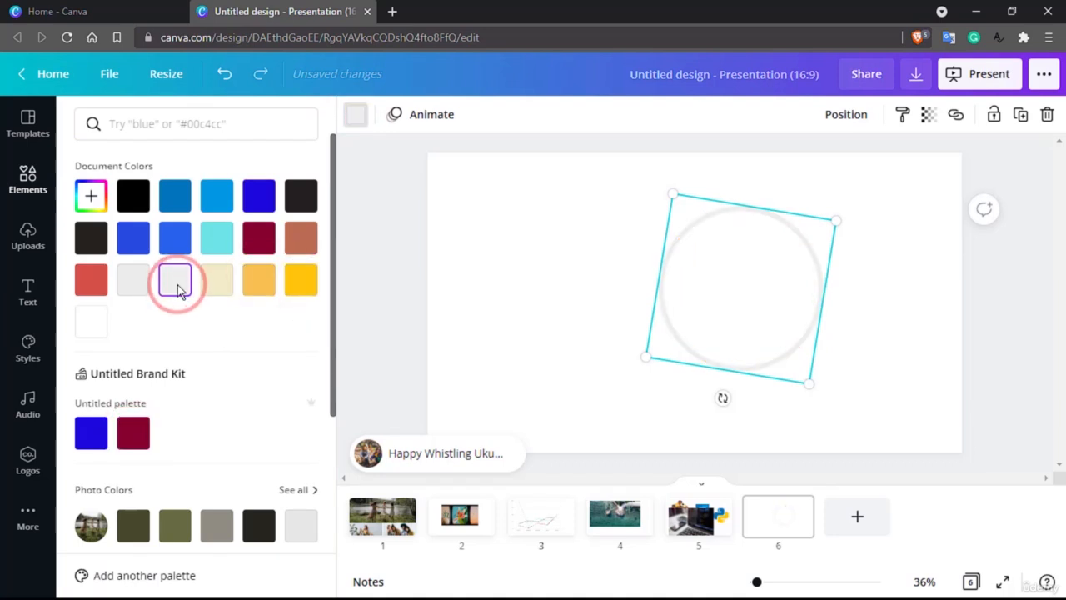
{"action": "scroll", "coordinate": [163, 300], "scroll_direction": "down", "scroll_amount": 2}
{"action": "scroll", "coordinate": [159, 303], "scroll_direction": "down", "scroll_amount": 2}
{"action": "left_click", "coordinate": [132, 327]}
{"action": "left_click", "coordinate": [133, 385]}
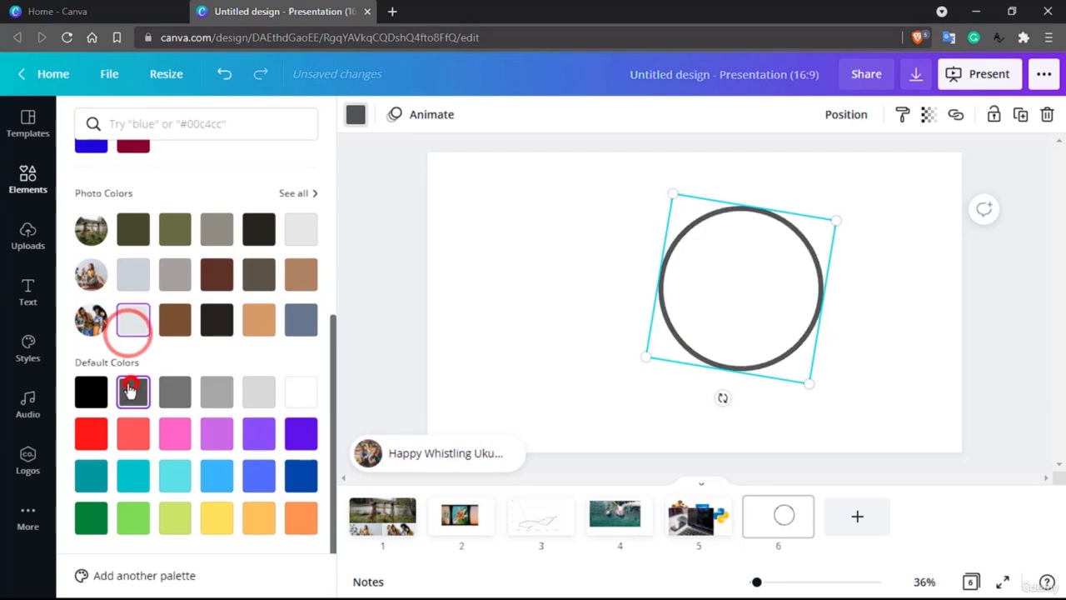
{"action": "left_click", "coordinate": [93, 391]}
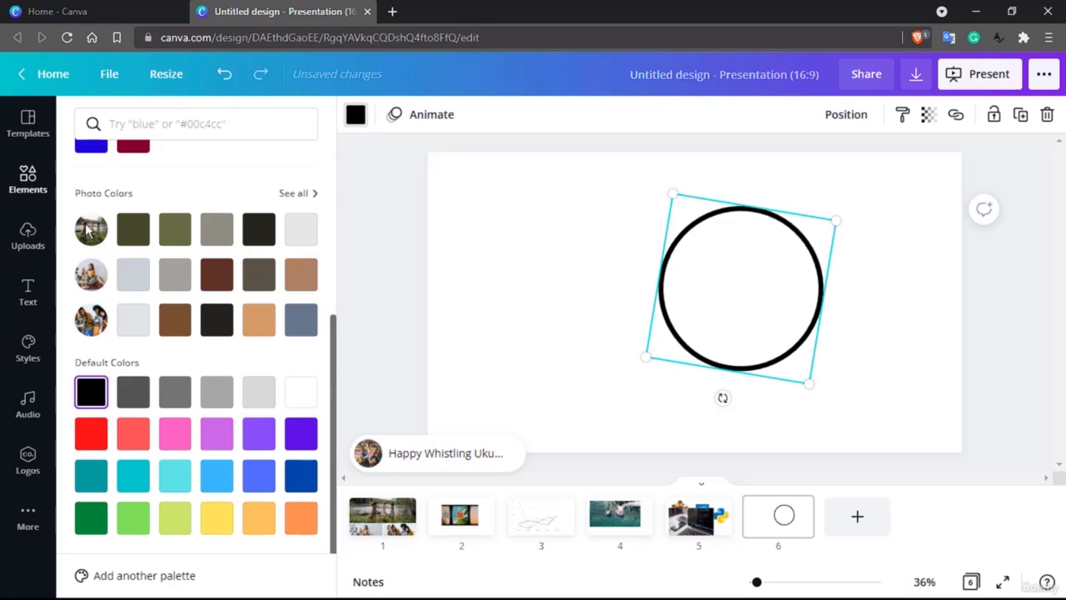
Try the photo colors from the first two pictures on the circle's outline, ending with the second picture's gray.
{"action": "left_click", "coordinate": [133, 229]}
{"action": "left_click", "coordinate": [174, 229]}
{"action": "left_click", "coordinate": [217, 230]}
{"action": "left_click", "coordinate": [259, 230]}
{"action": "left_click", "coordinate": [300, 230]}
{"action": "left_click", "coordinate": [301, 274]}
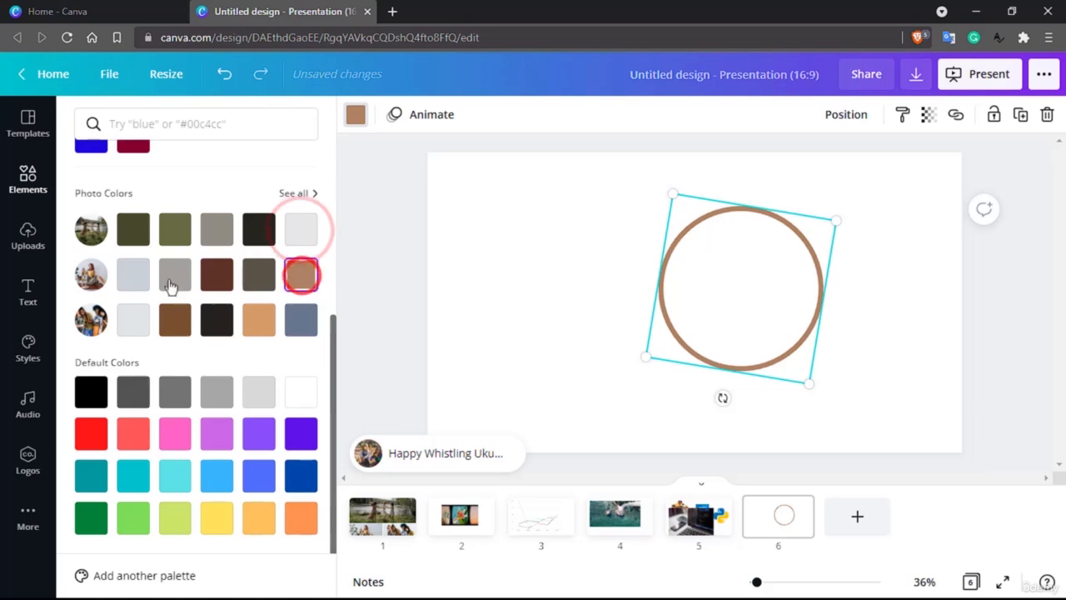
{"action": "left_click", "coordinate": [175, 274]}
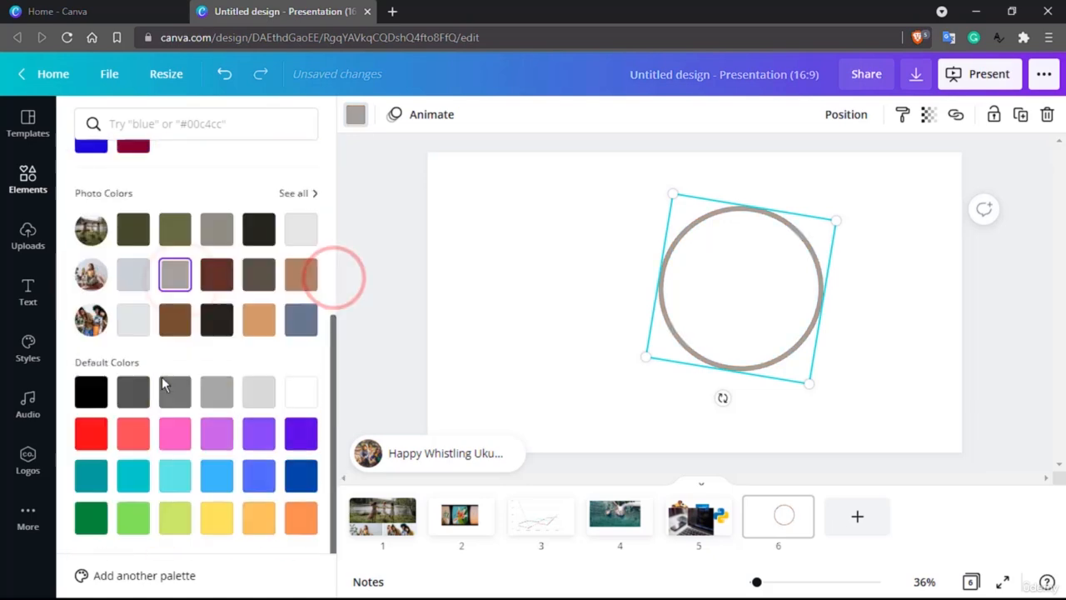
Try the brand palette's blue and dark red on the circle's outline, and set it to the default bright red.
{"action": "scroll", "coordinate": [162, 384], "scroll_direction": "up", "scroll_amount": 5}
{"action": "scroll", "coordinate": [162, 384], "scroll_direction": "down", "scroll_amount": 1}
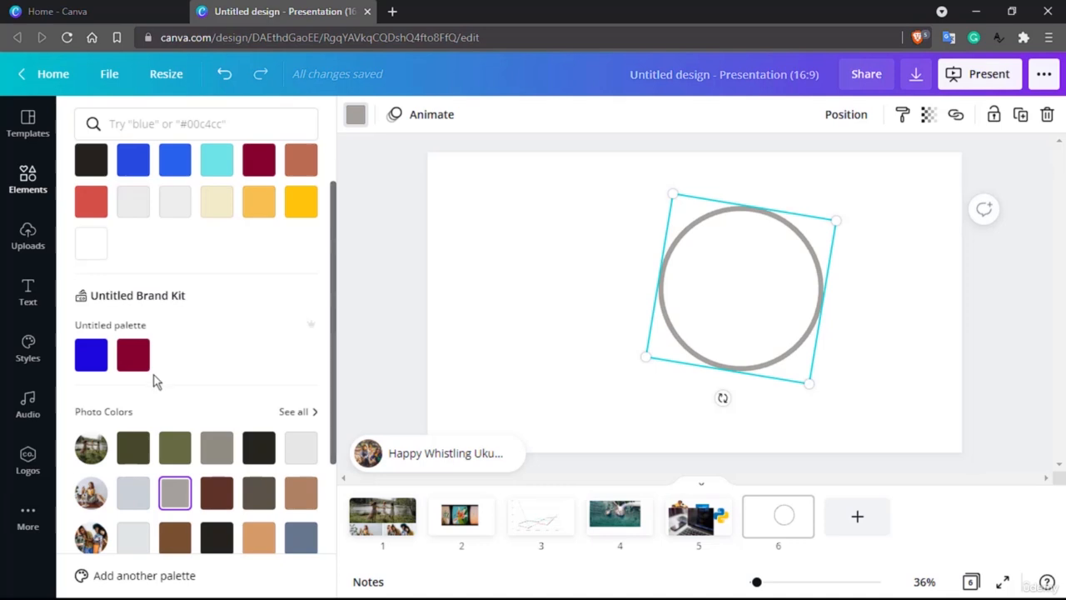
{"action": "left_click", "coordinate": [98, 360]}
{"action": "left_click", "coordinate": [130, 358]}
{"action": "left_click", "coordinate": [104, 363]}
{"action": "left_click", "coordinate": [125, 360]}
{"action": "scroll", "coordinate": [112, 375], "scroll_direction": "down", "scroll_amount": 3}
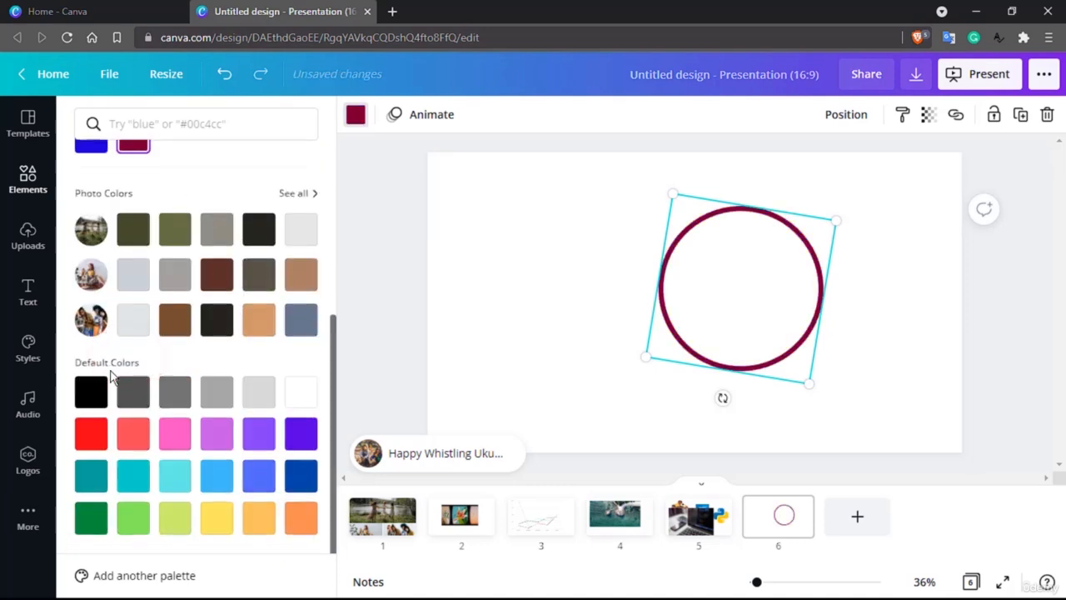
{"action": "left_click", "coordinate": [100, 421]}
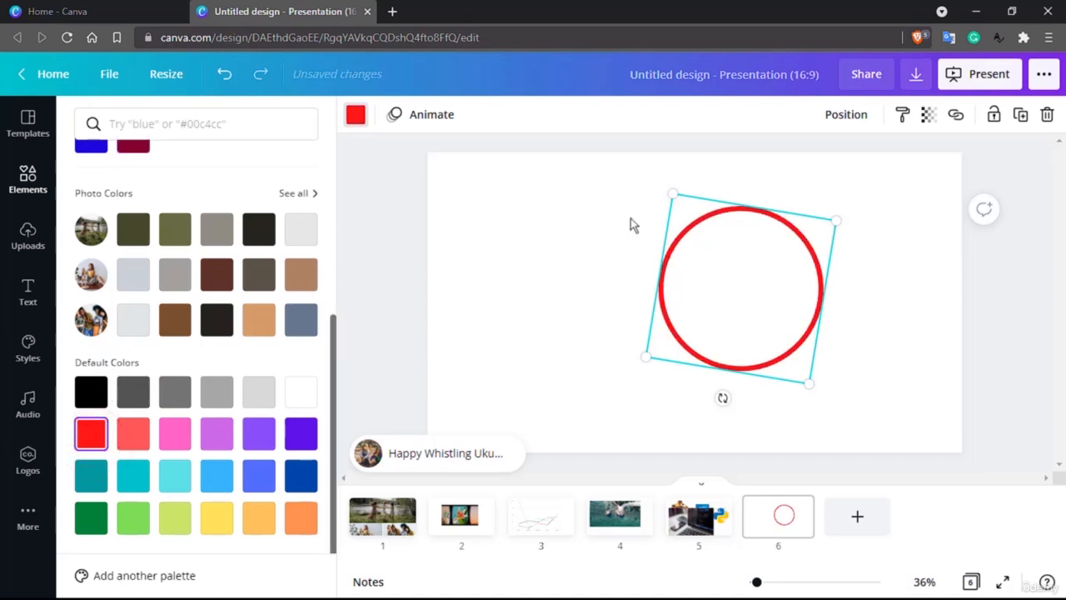
Search the elements for "triangle" and place the thin outlined triangle beside the circle's left edge on page 6.
{"action": "left_click", "coordinate": [31, 178]}
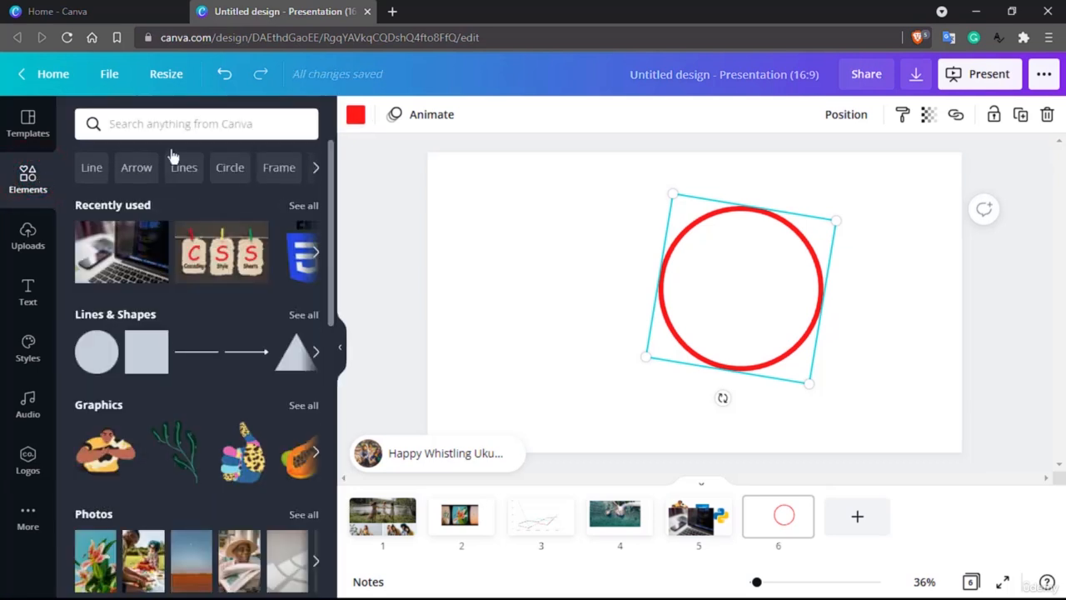
{"action": "left_click", "coordinate": [234, 130]}
{"action": "type", "text": "t"}
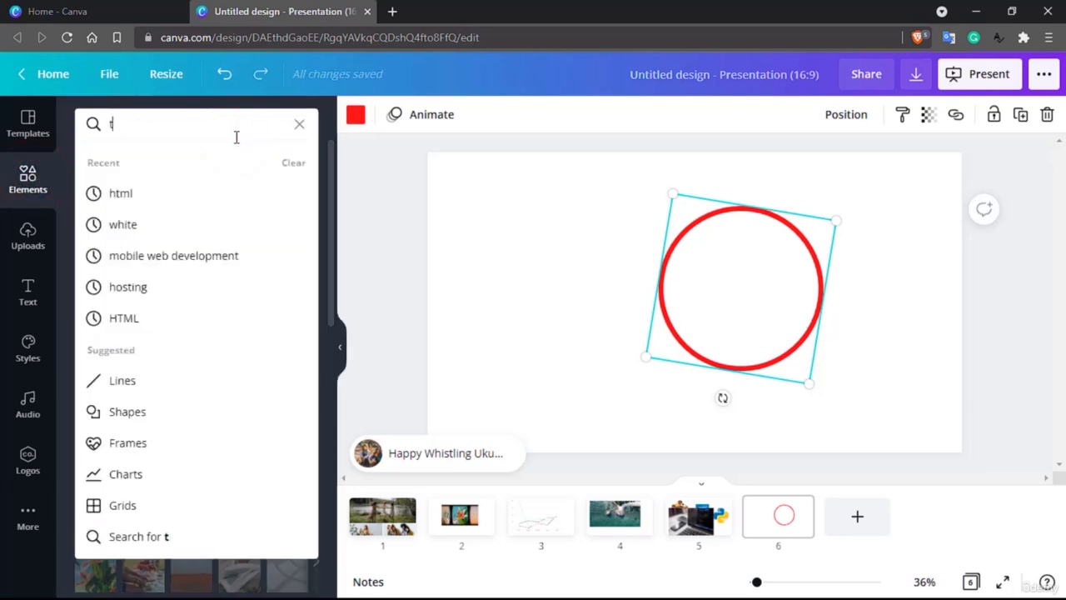
{"action": "type", "text": "riangle"}
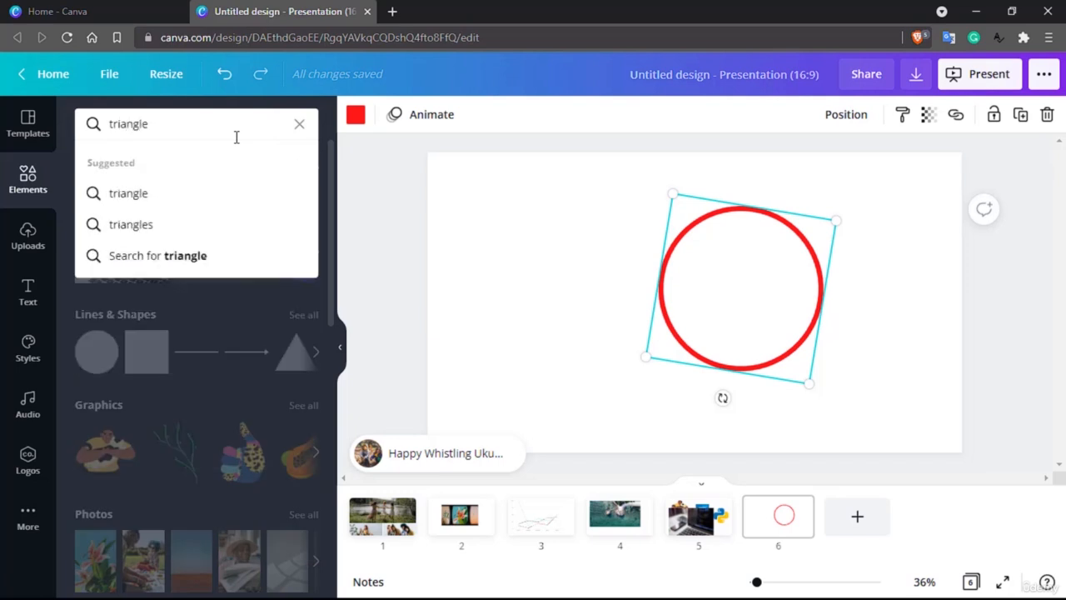
{"action": "key", "text": "Return"}
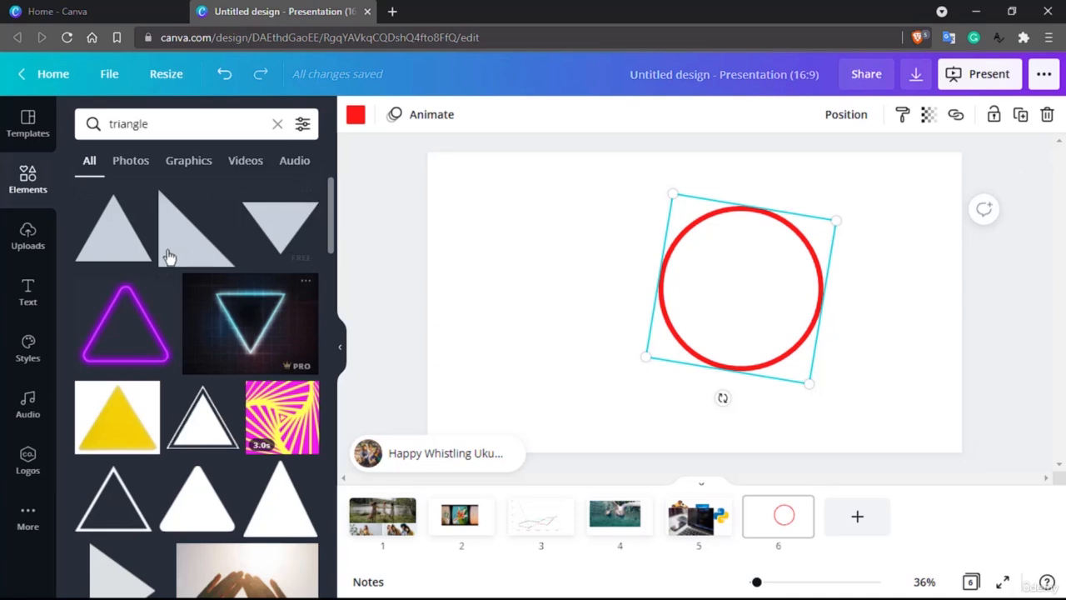
{"action": "scroll", "coordinate": [171, 253], "scroll_direction": "down", "scroll_amount": 3}
{"action": "left_click_drag", "start_coordinate": [119, 351], "coordinate": [563, 259]}
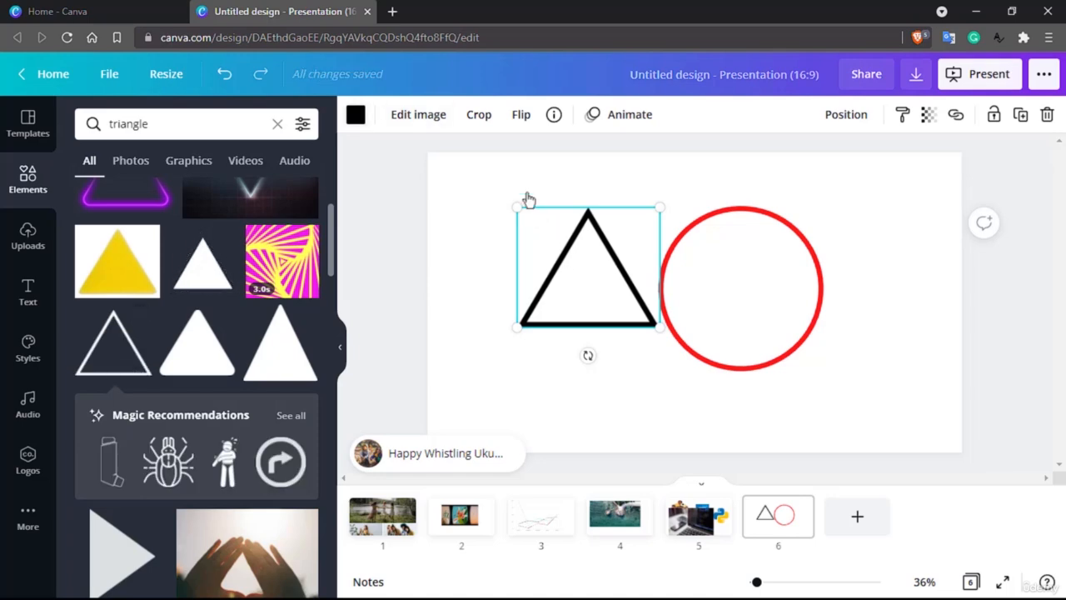
Crop the triangle from its left side so that its lower-left corner is cut off.
{"action": "left_click", "coordinate": [481, 116]}
{"action": "left_click_drag", "start_coordinate": [517, 331], "coordinate": [550, 327]}
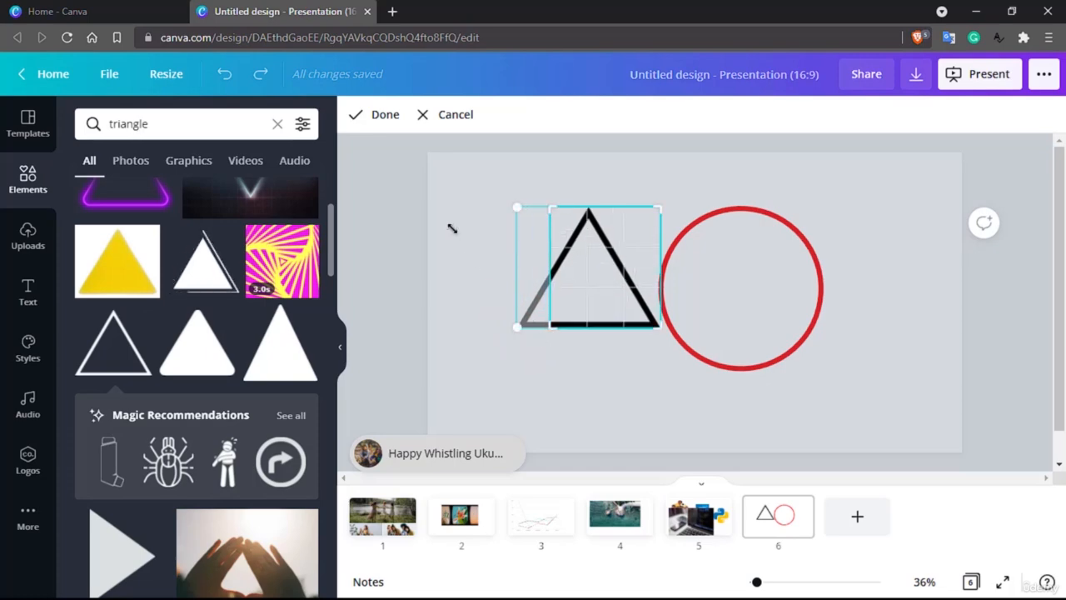
{"action": "left_click", "coordinate": [355, 115]}
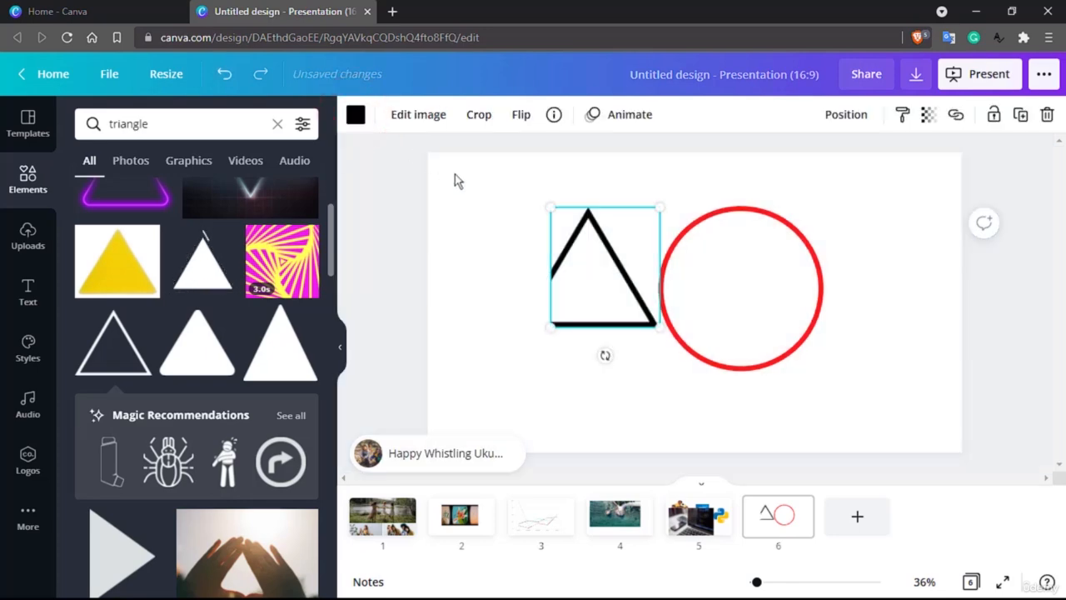
Flip the cropped triangle horizontally and deselect it.
{"action": "right_click", "coordinate": [585, 258]}
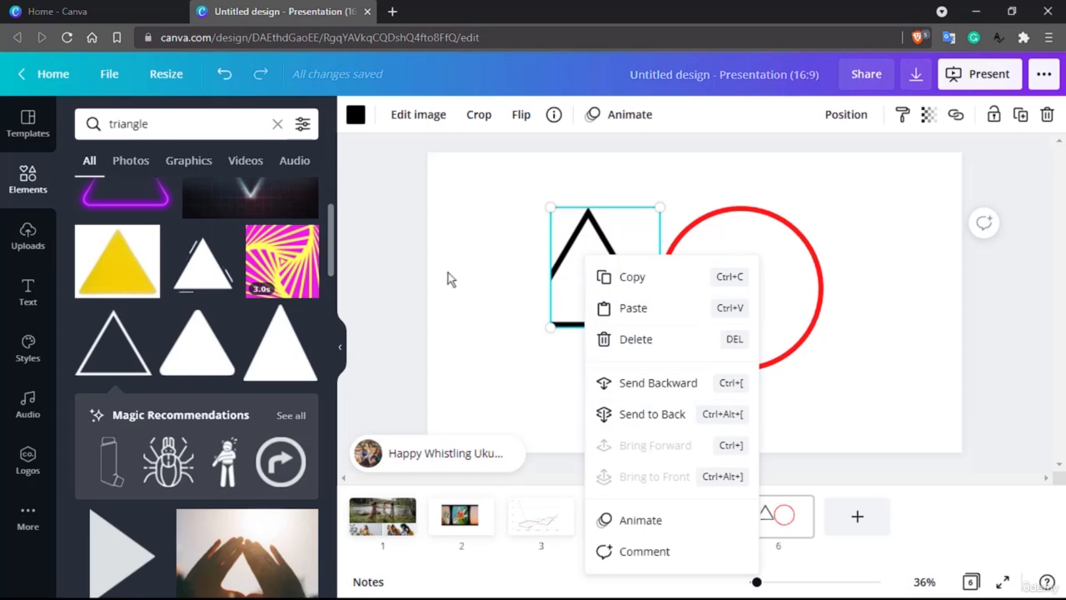
{"action": "left_click", "coordinate": [449, 273]}
{"action": "left_click", "coordinate": [584, 250]}
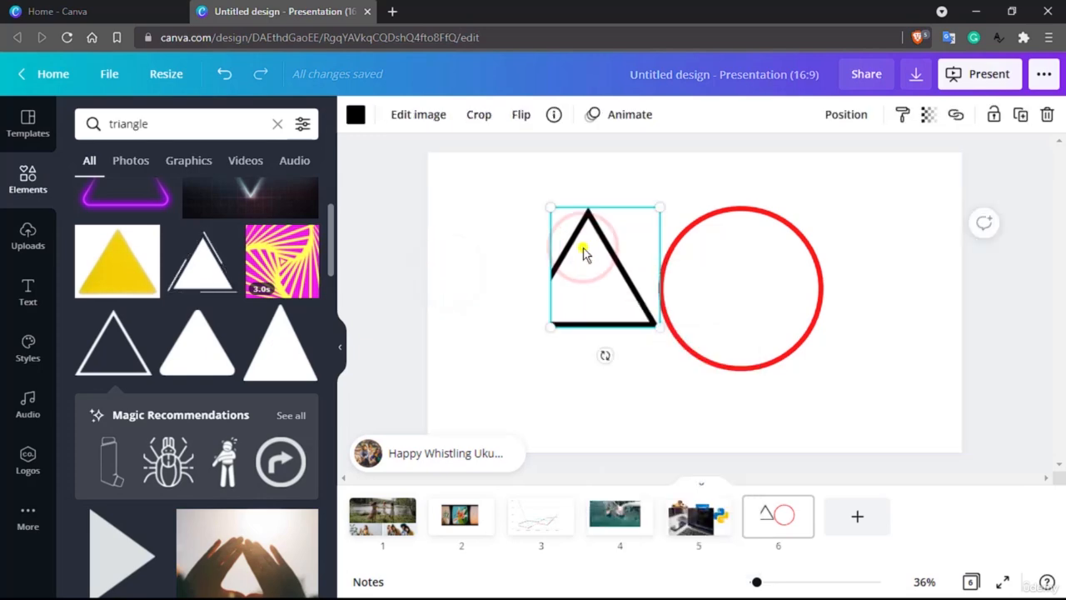
{"action": "right_click", "coordinate": [585, 254]}
{"action": "left_click", "coordinate": [521, 114]}
{"action": "left_click", "coordinate": [538, 158]}
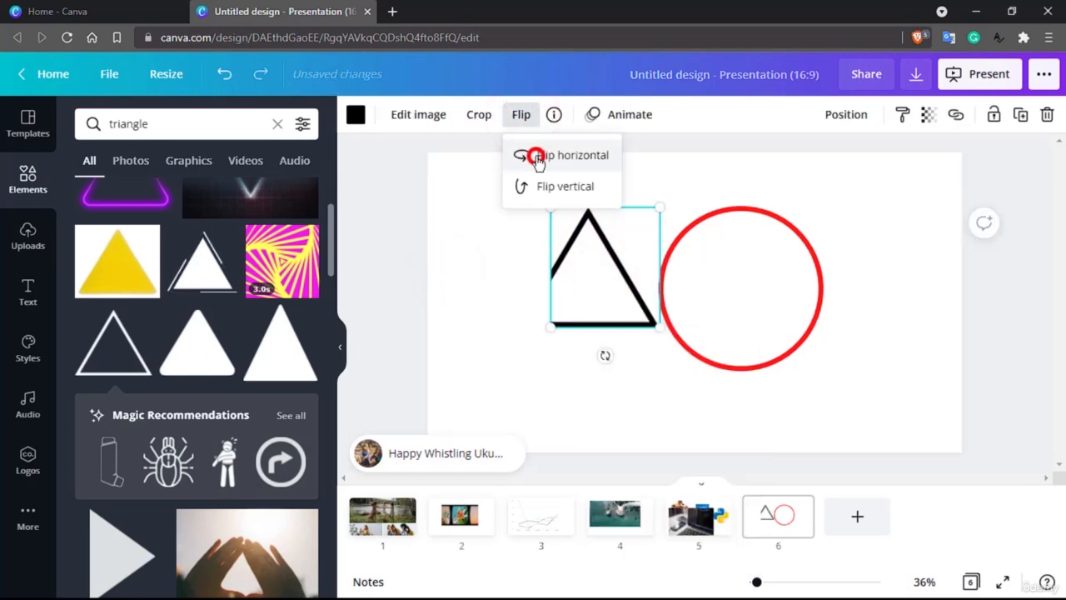
{"action": "left_click", "coordinate": [518, 315]}
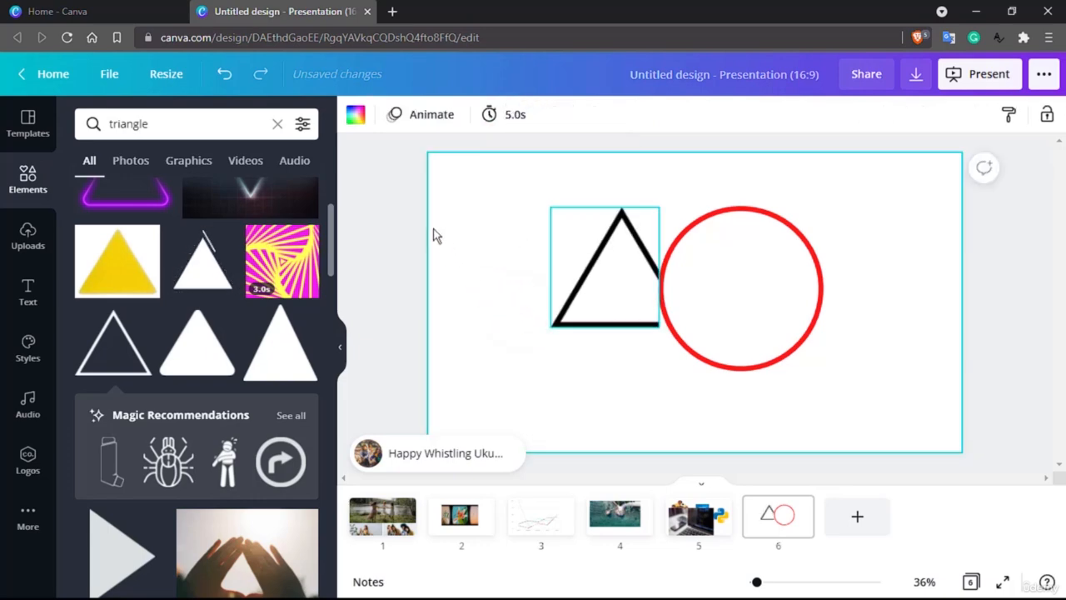
{"action": "left_click", "coordinate": [414, 209]}
Try flipping the triangle vertically, and flip it vertically again to turn it back upright.
{"action": "left_click", "coordinate": [617, 252]}
{"action": "left_click", "coordinate": [525, 117]}
{"action": "left_click", "coordinate": [547, 185]}
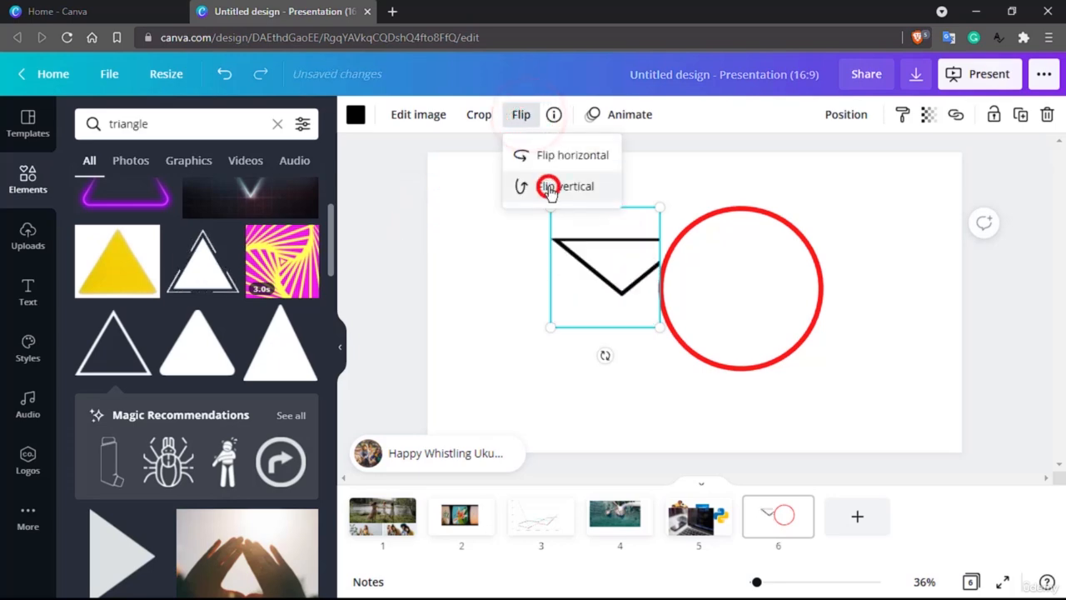
{"action": "left_click", "coordinate": [546, 348]}
{"action": "left_click", "coordinate": [588, 252]}
{"action": "left_click", "coordinate": [522, 119]}
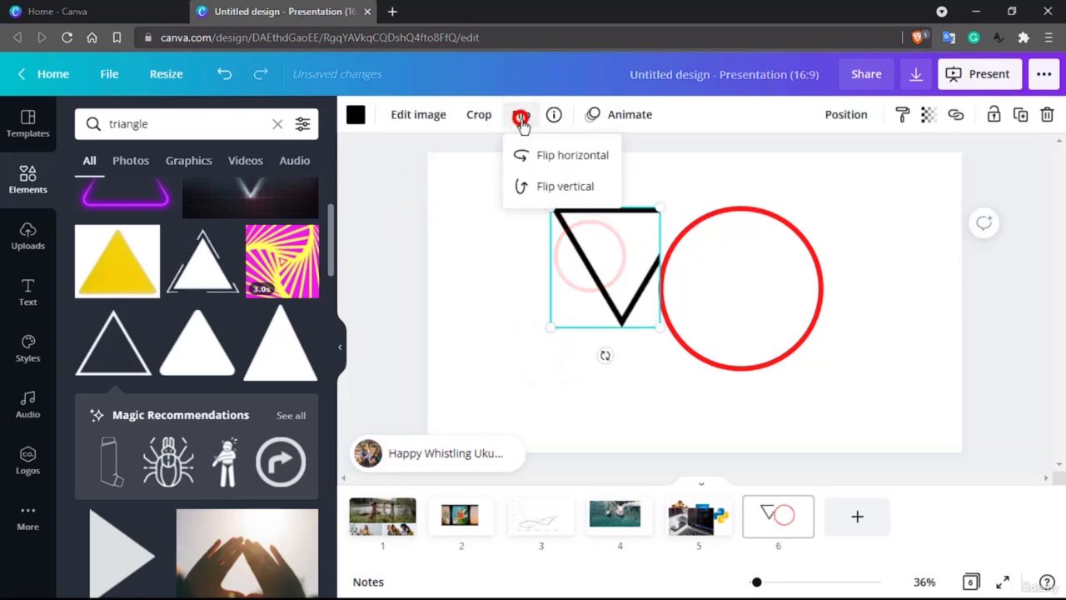
{"action": "left_click", "coordinate": [550, 188]}
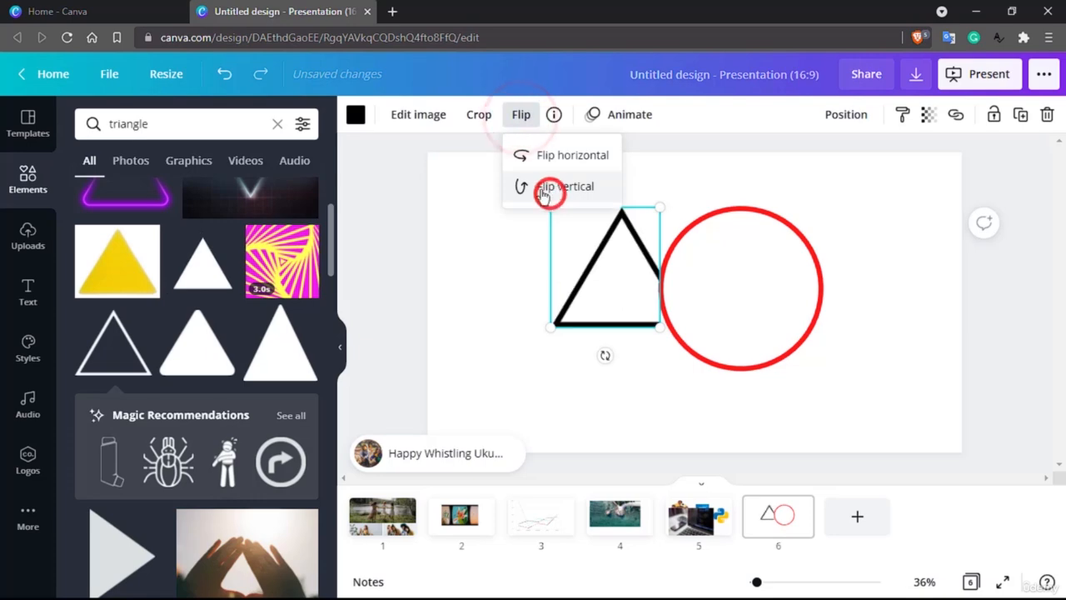
Color the triangle's outline with the document's bright red and change all black to that red across all pages.
{"action": "left_click", "coordinate": [354, 116]}
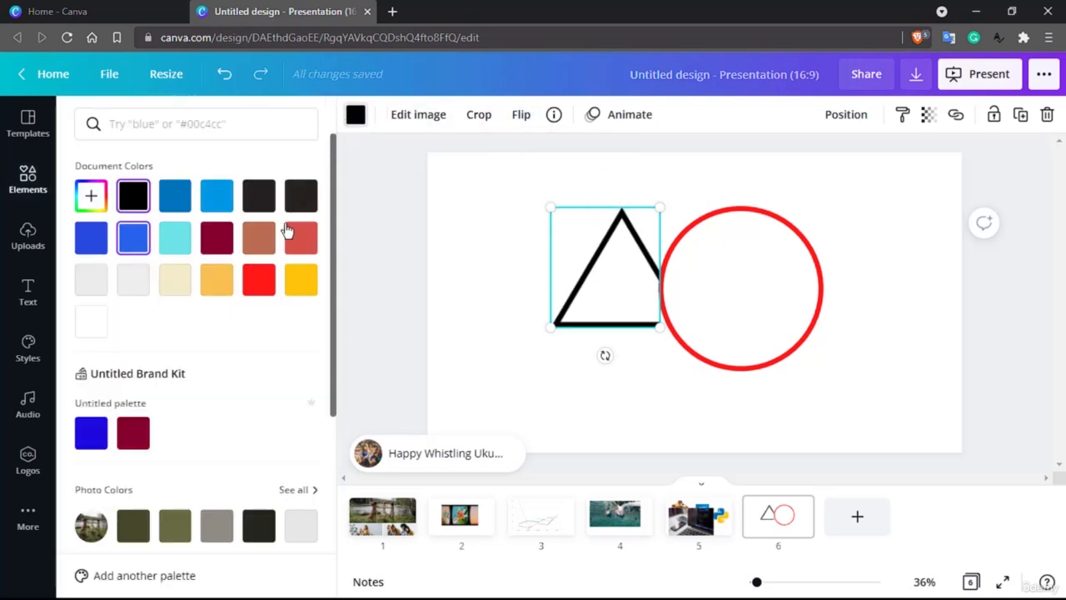
{"action": "left_click", "coordinate": [258, 279]}
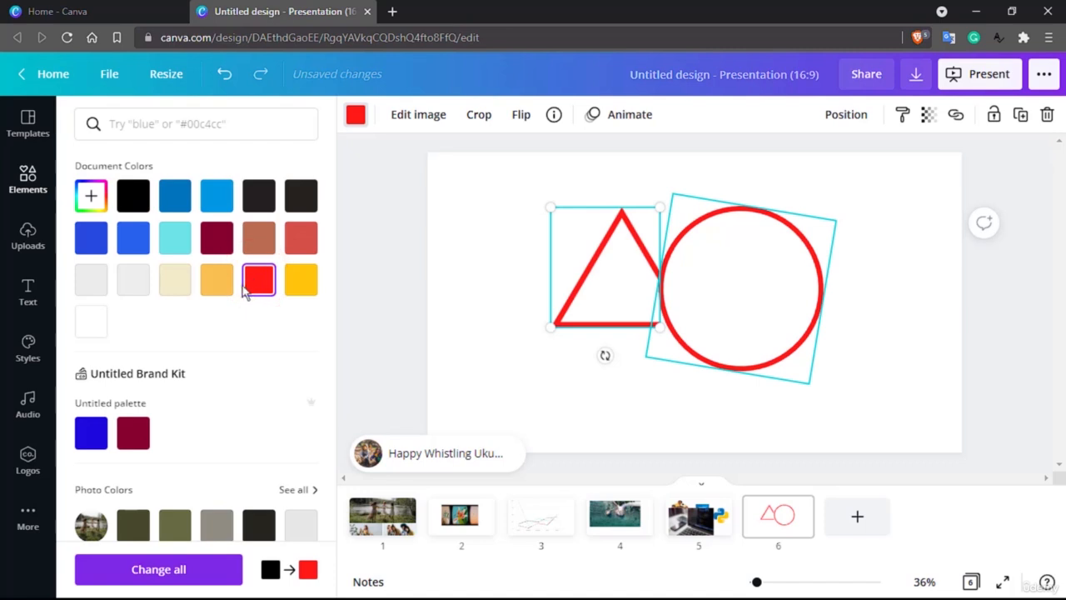
{"action": "scroll", "coordinate": [211, 309], "scroll_direction": "down", "scroll_amount": 5}
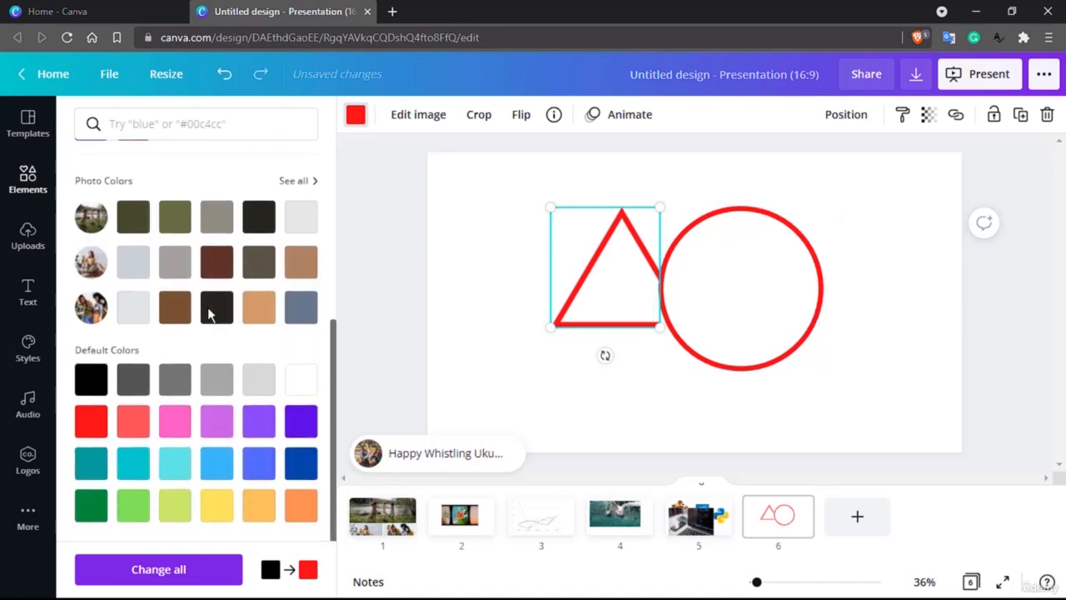
{"action": "left_click", "coordinate": [208, 574]}
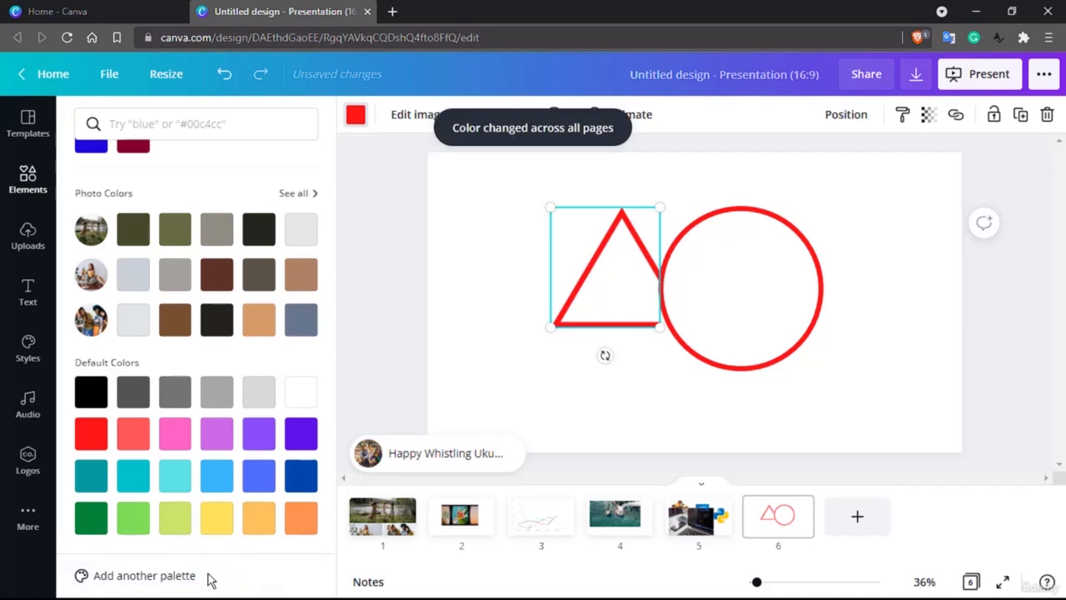
{"action": "left_click", "coordinate": [502, 305]}
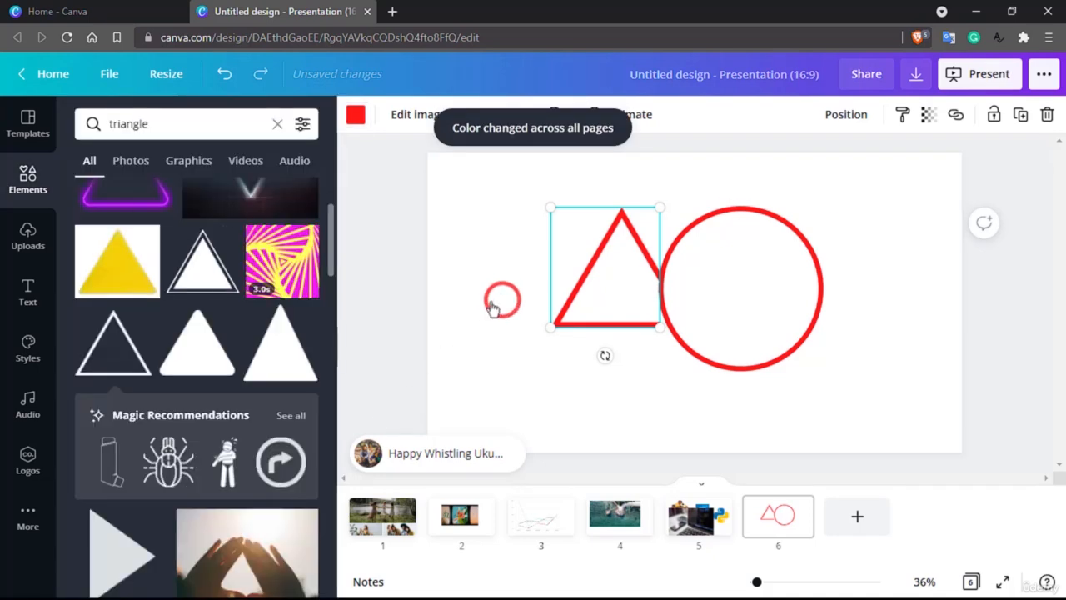
Try the white triangle with the animated outline on page 6, overlapping the lower part of the shapes, and delete it.
{"action": "scroll", "coordinate": [209, 350], "scroll_direction": "down", "scroll_amount": 5}
{"action": "scroll", "coordinate": [161, 362], "scroll_direction": "up", "scroll_amount": 4}
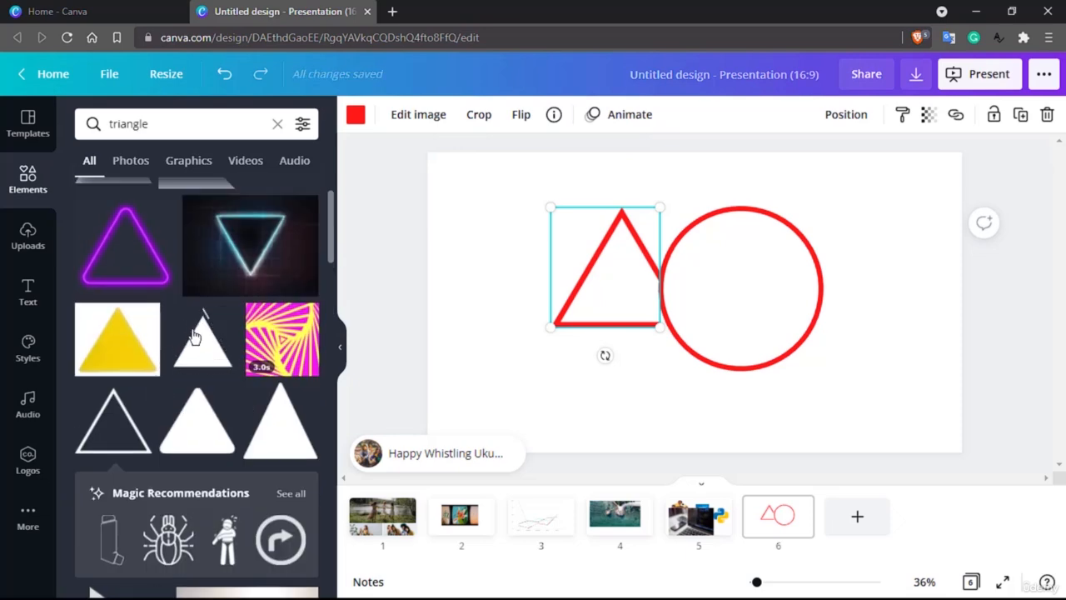
{"action": "left_click_drag", "start_coordinate": [200, 333], "coordinate": [537, 349]}
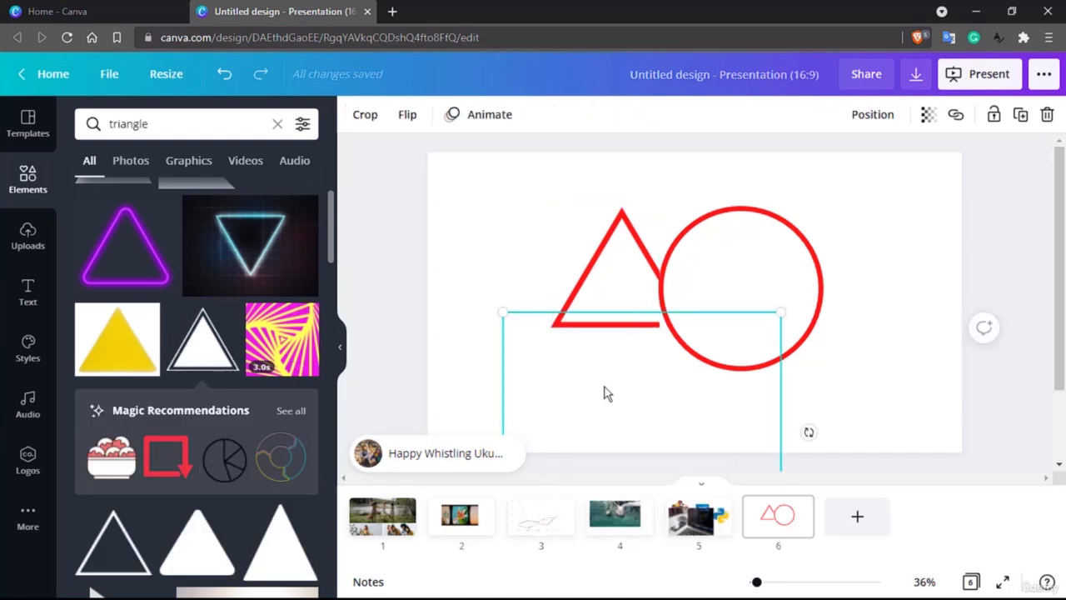
{"action": "key", "text": "Delete"}
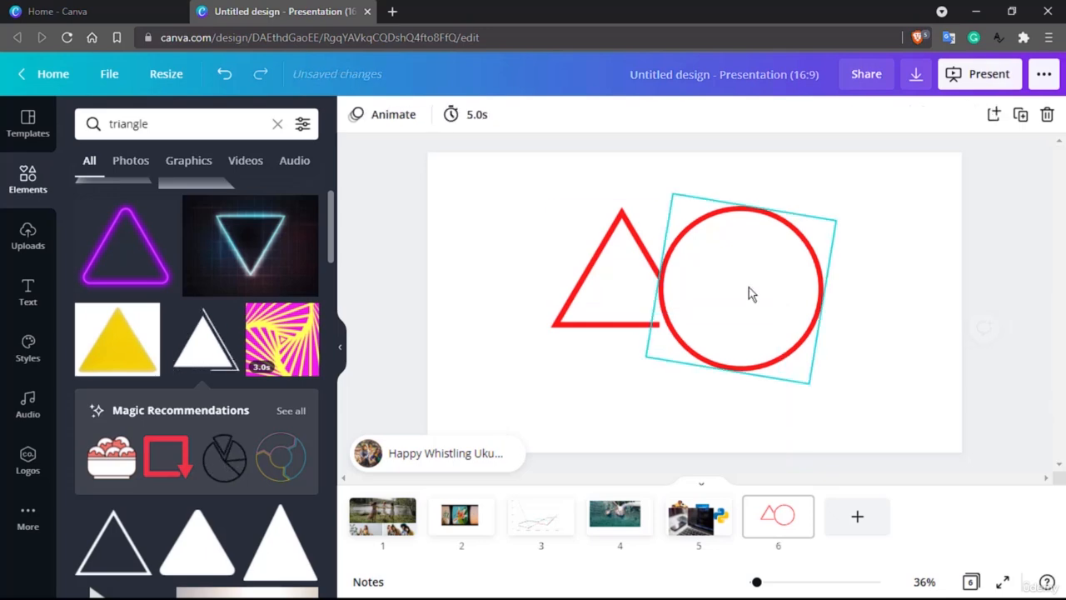
Look through the triangle results and the Elements library's photo, video, audio, chart, frame and grid categories.
{"action": "scroll", "coordinate": [142, 392], "scroll_direction": "down", "scroll_amount": 6}
{"action": "scroll", "coordinate": [142, 388], "scroll_direction": "up", "scroll_amount": 7}
{"action": "left_click", "coordinate": [27, 176]}
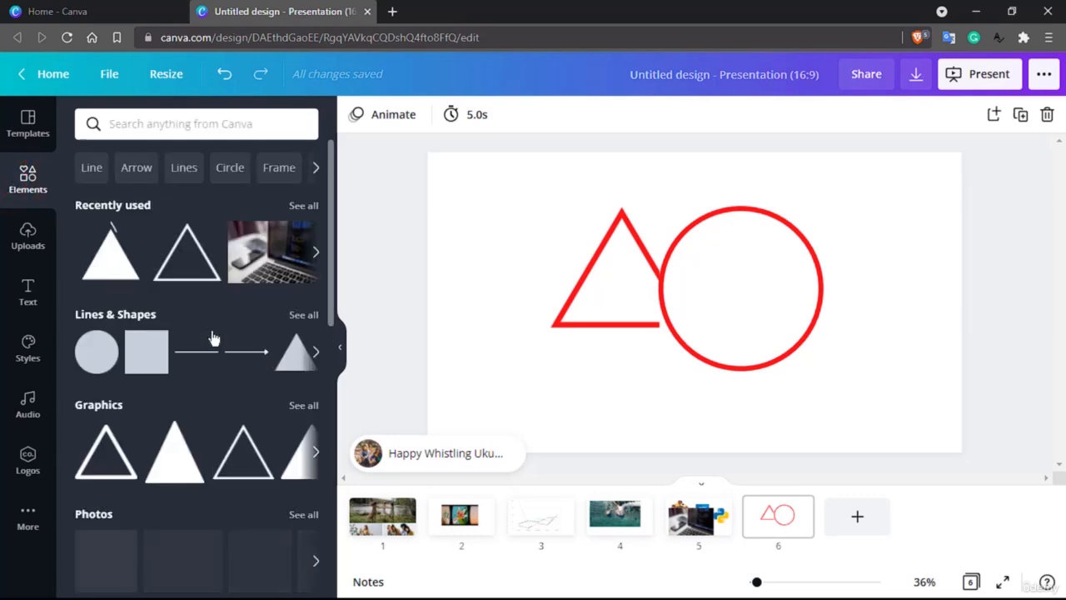
{"action": "scroll", "coordinate": [213, 338], "scroll_direction": "down", "scroll_amount": 4}
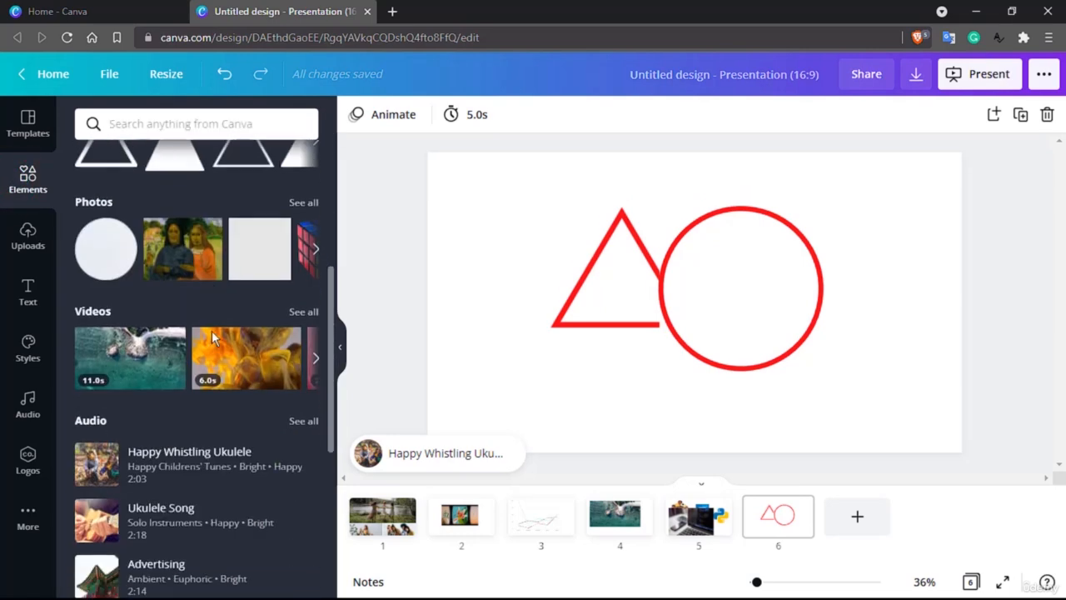
{"action": "scroll", "coordinate": [211, 331], "scroll_direction": "down", "scroll_amount": 2}
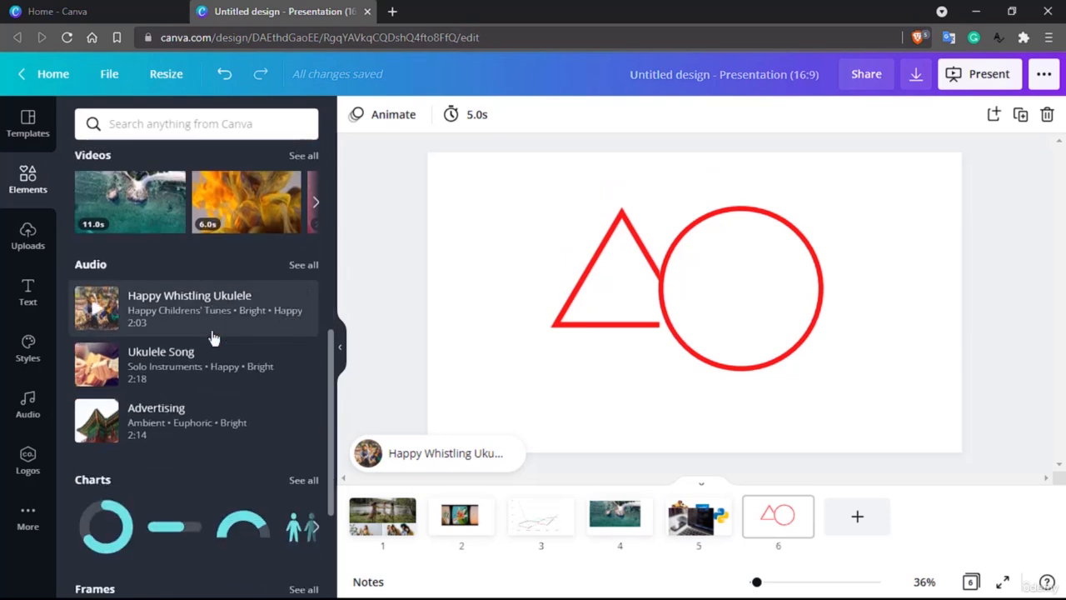
{"action": "scroll", "coordinate": [213, 337], "scroll_direction": "down", "scroll_amount": 3}
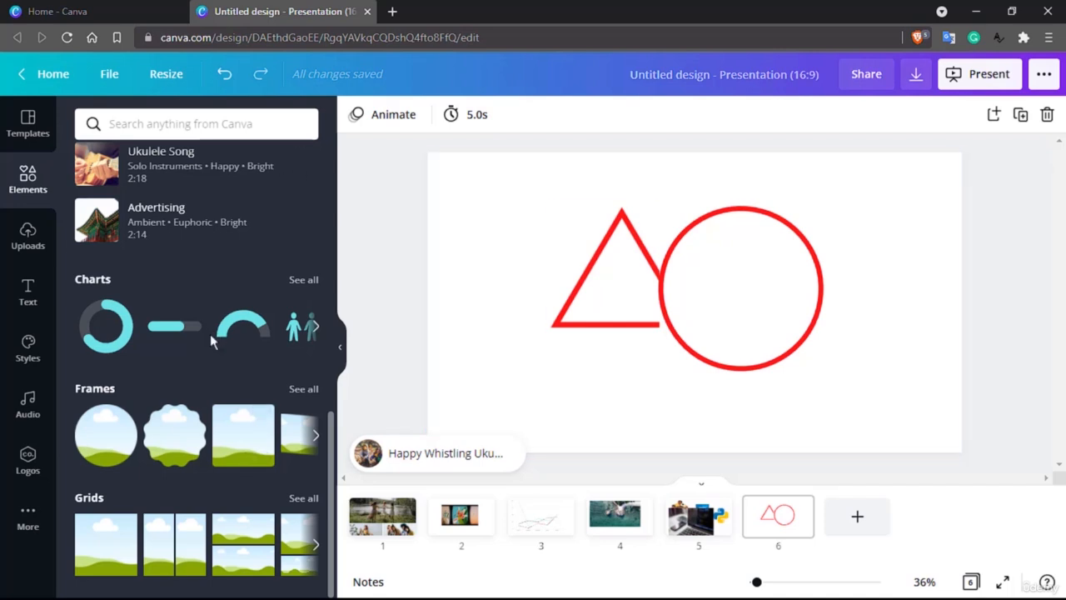
{"action": "scroll", "coordinate": [143, 499], "scroll_direction": "up", "scroll_amount": 5}
{"action": "scroll", "coordinate": [139, 499], "scroll_direction": "up", "scroll_amount": 5}
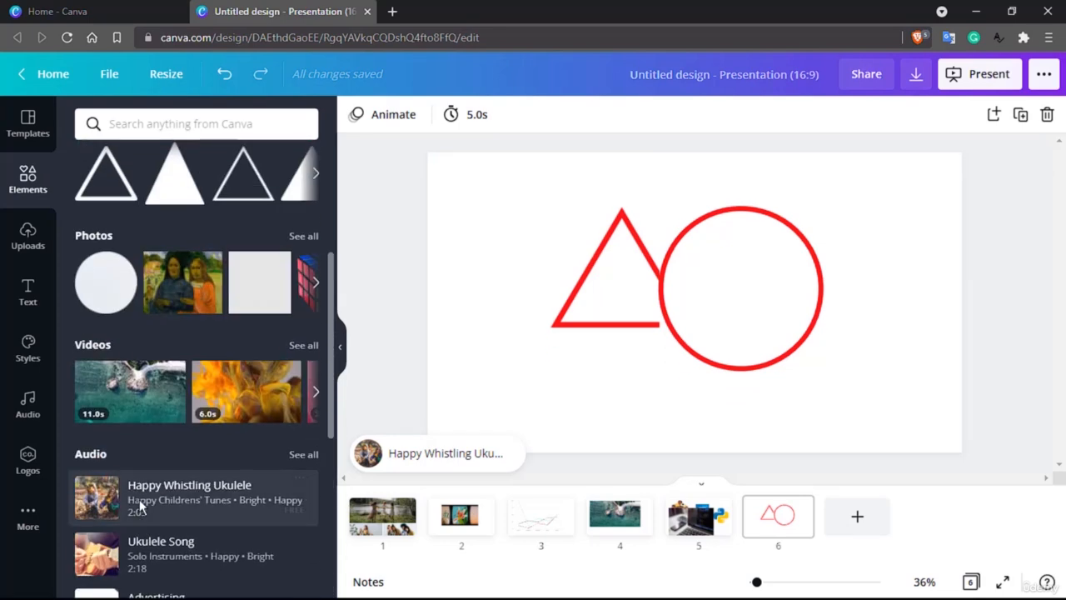